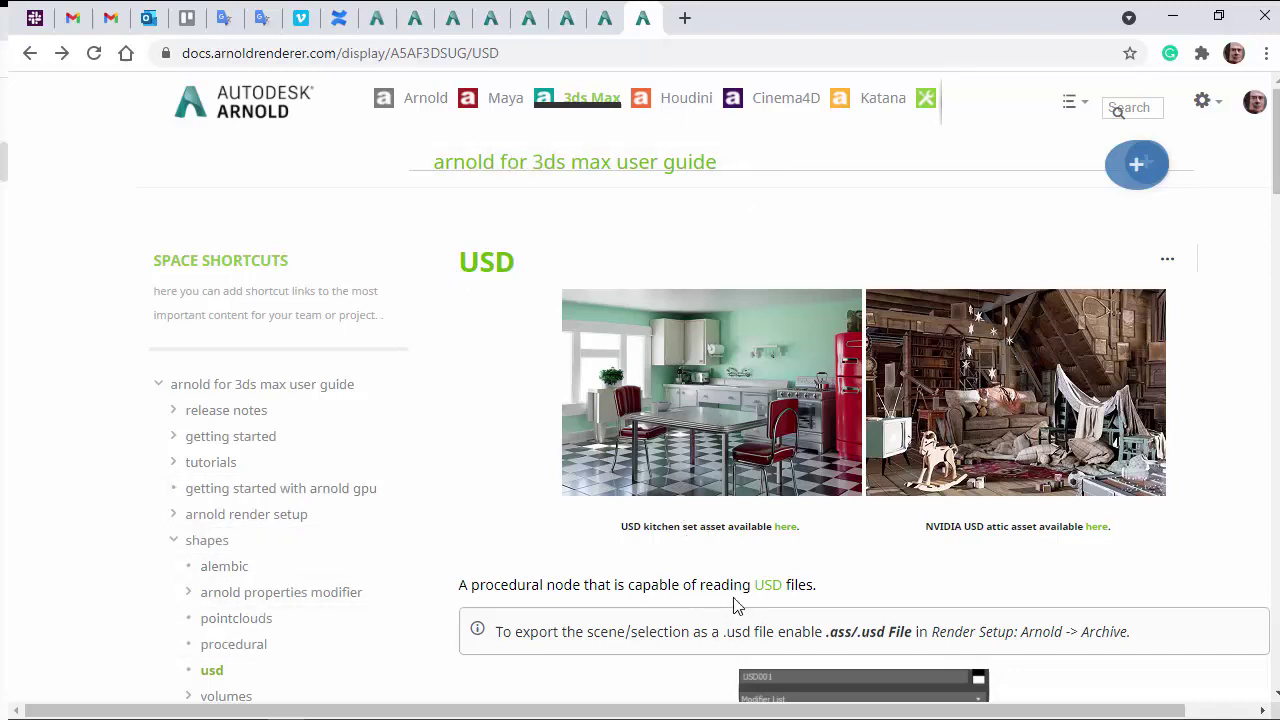
Download the Kitchen Set asset from Pixar's USD downloads page and open the downloaded zip archive.
{"action": "left_click", "coordinate": [786, 527]}
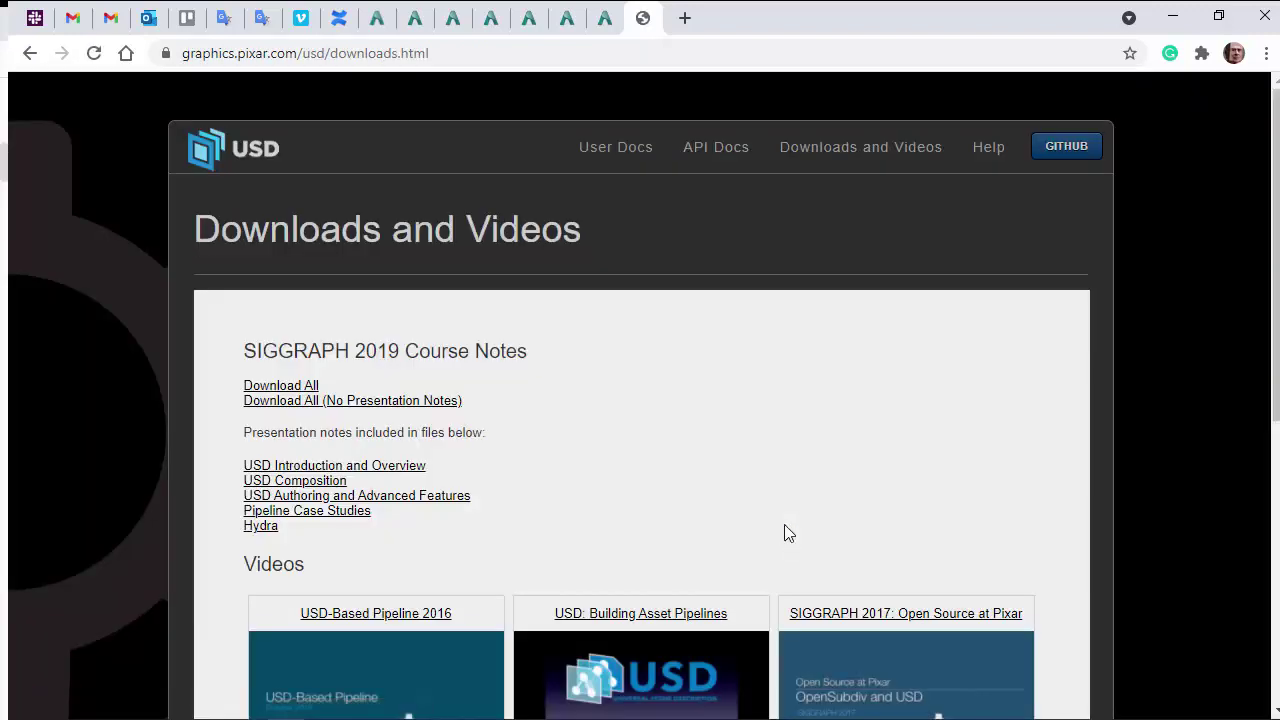
{"action": "scroll", "coordinate": [690, 420], "scroll_direction": "down", "scroll_amount": 3}
{"action": "scroll", "coordinate": [688, 420], "scroll_direction": "down", "scroll_amount": 3}
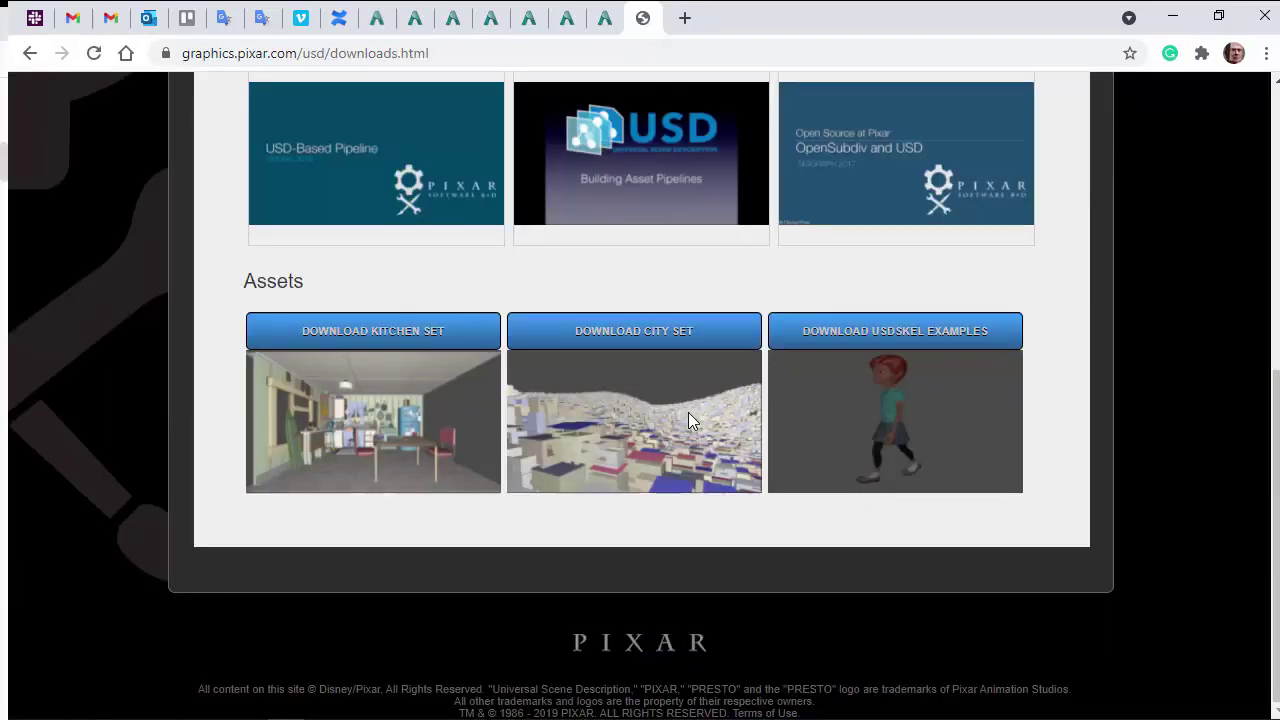
{"action": "left_click", "coordinate": [338, 328]}
{"action": "scroll", "coordinate": [580, 470], "scroll_direction": "down", "scroll_amount": 15}
{"action": "left_click", "coordinate": [609, 500]}
{"action": "left_click", "coordinate": [99, 700]}
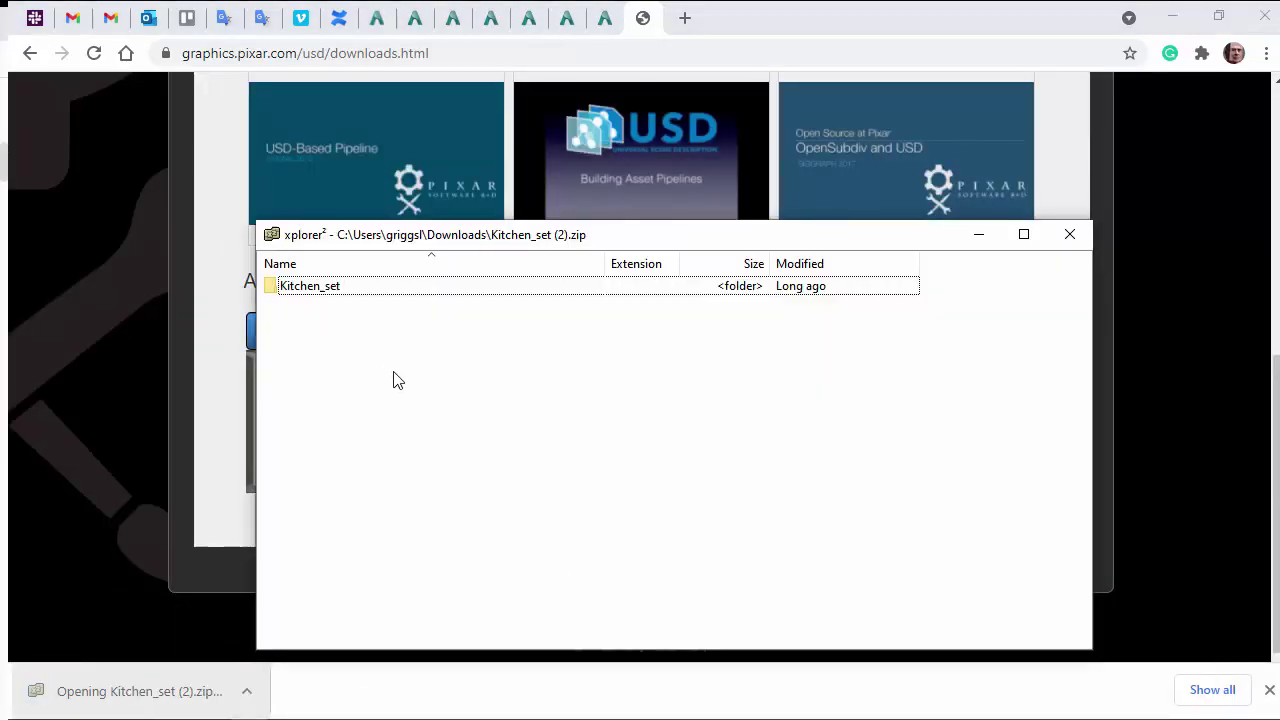
Open the Kitchen_set folder inside the archive and select the assets folder together with Kitchen_set.usd.
{"action": "key", "text": "Return"}
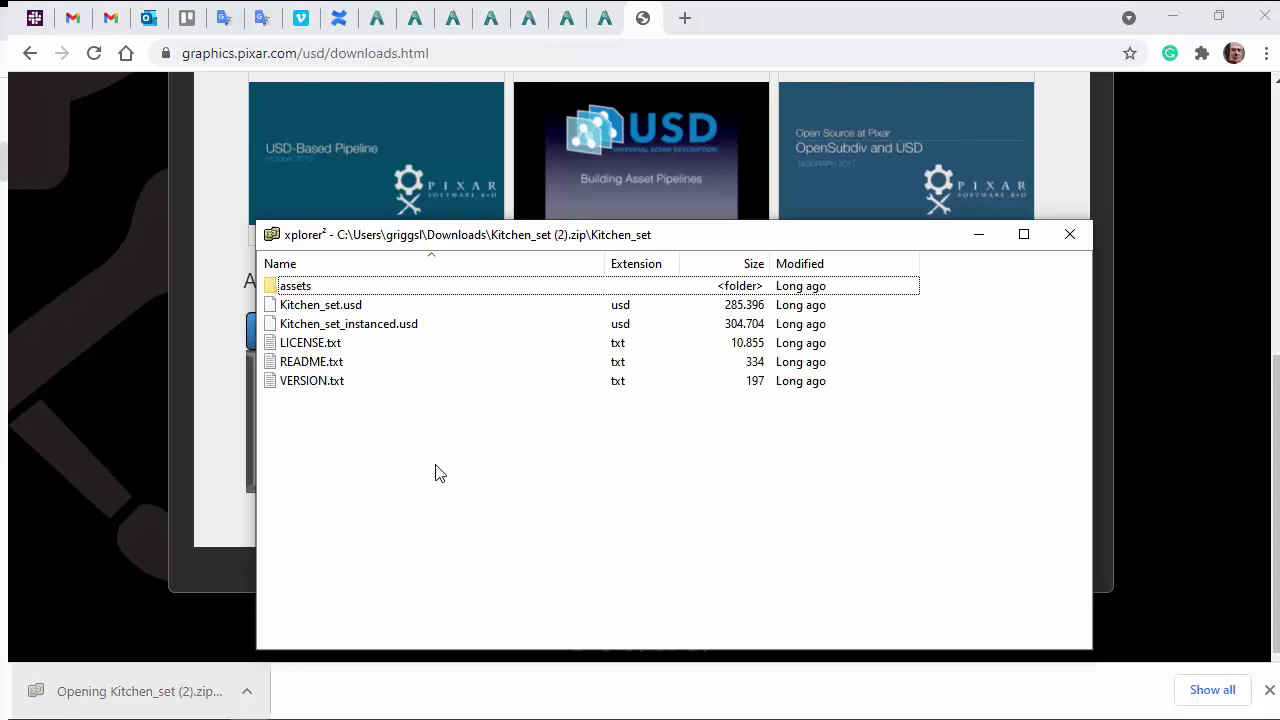
{"action": "key", "text": "Down"}
{"action": "key", "text": "shift+Up"}
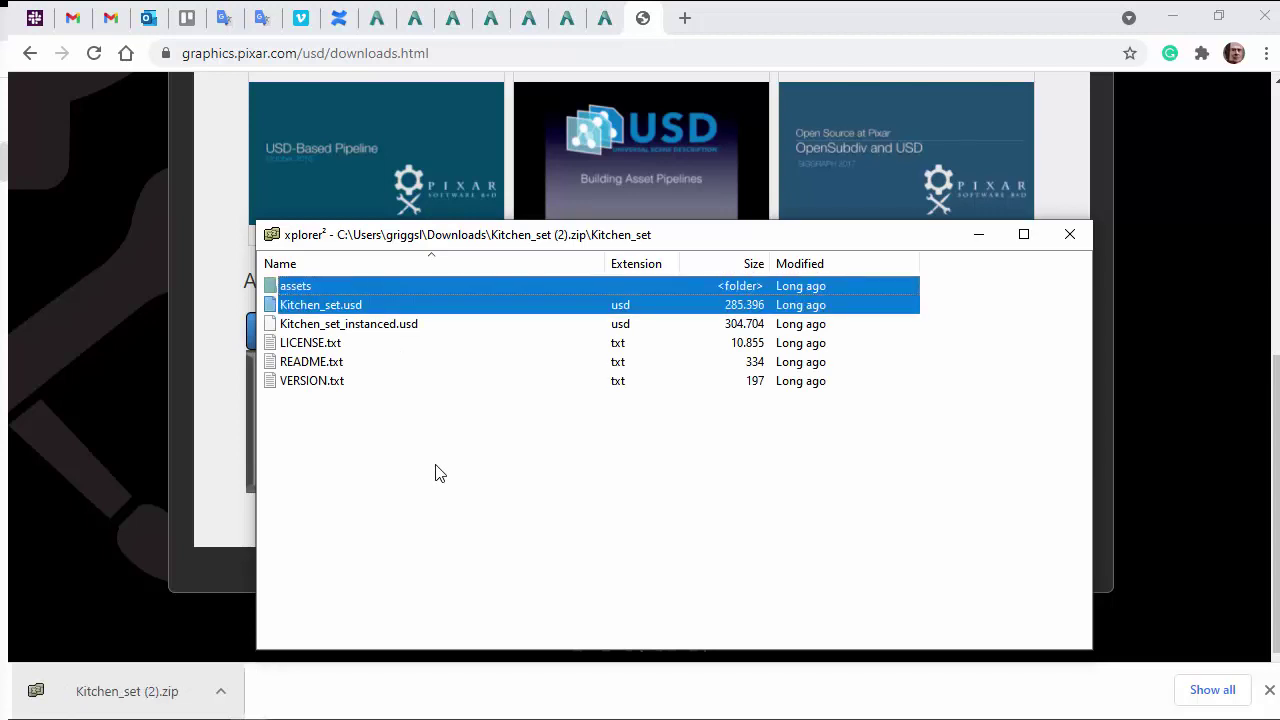
Switch to 3ds Max and create an Arnold USD object in the Perspective viewport.
{"action": "key", "text": "alt+Tab"}
{"action": "key", "text": "alt+Tab"}
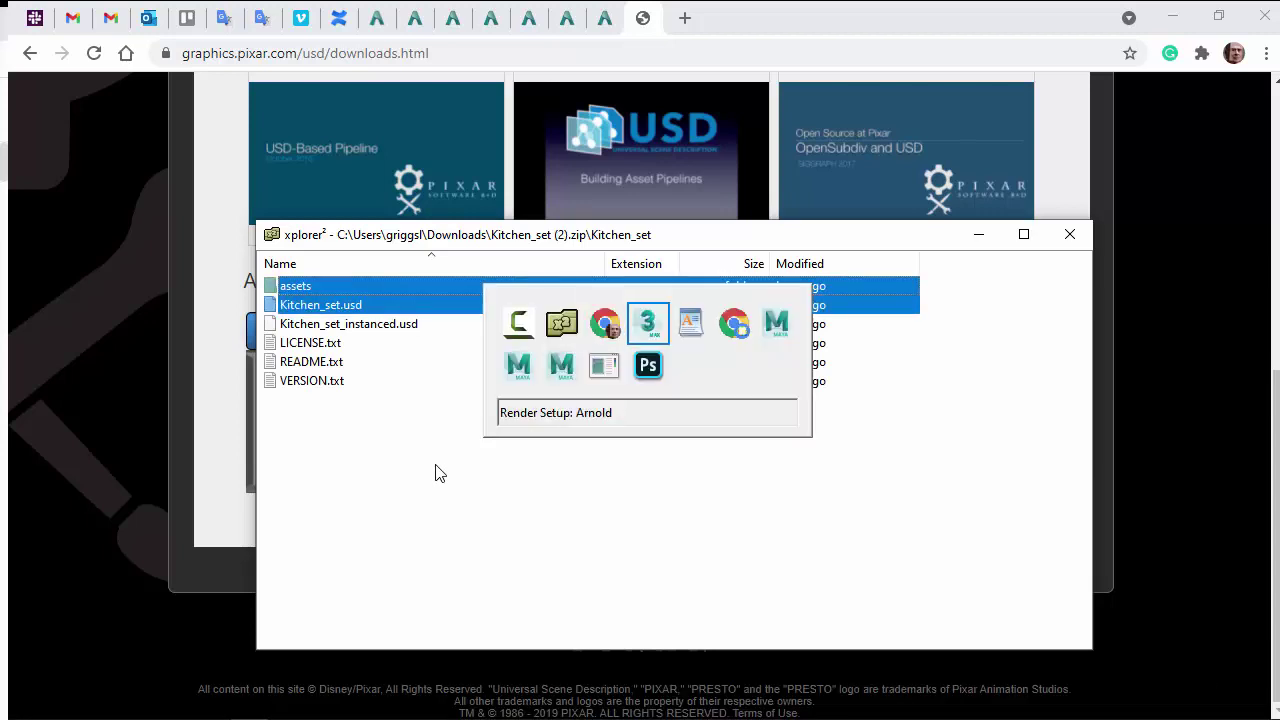
{"action": "left_click", "coordinate": [977, 102]}
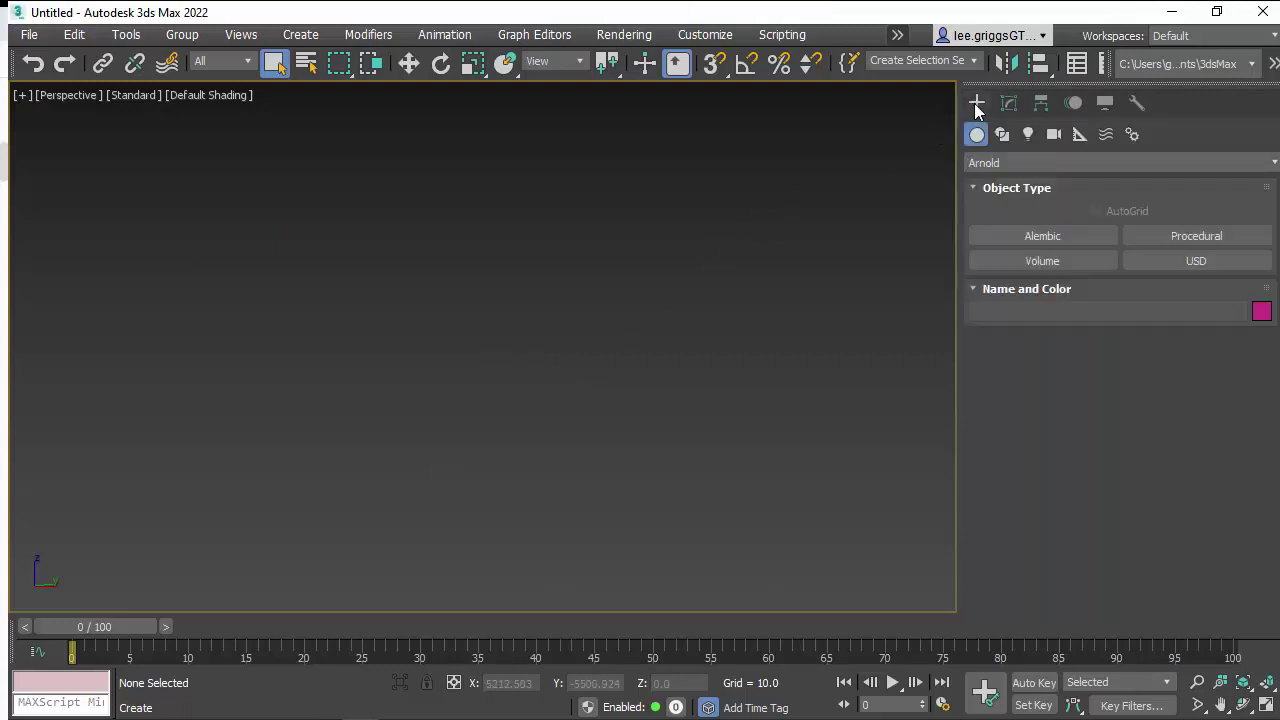
{"action": "left_click", "coordinate": [1002, 160]}
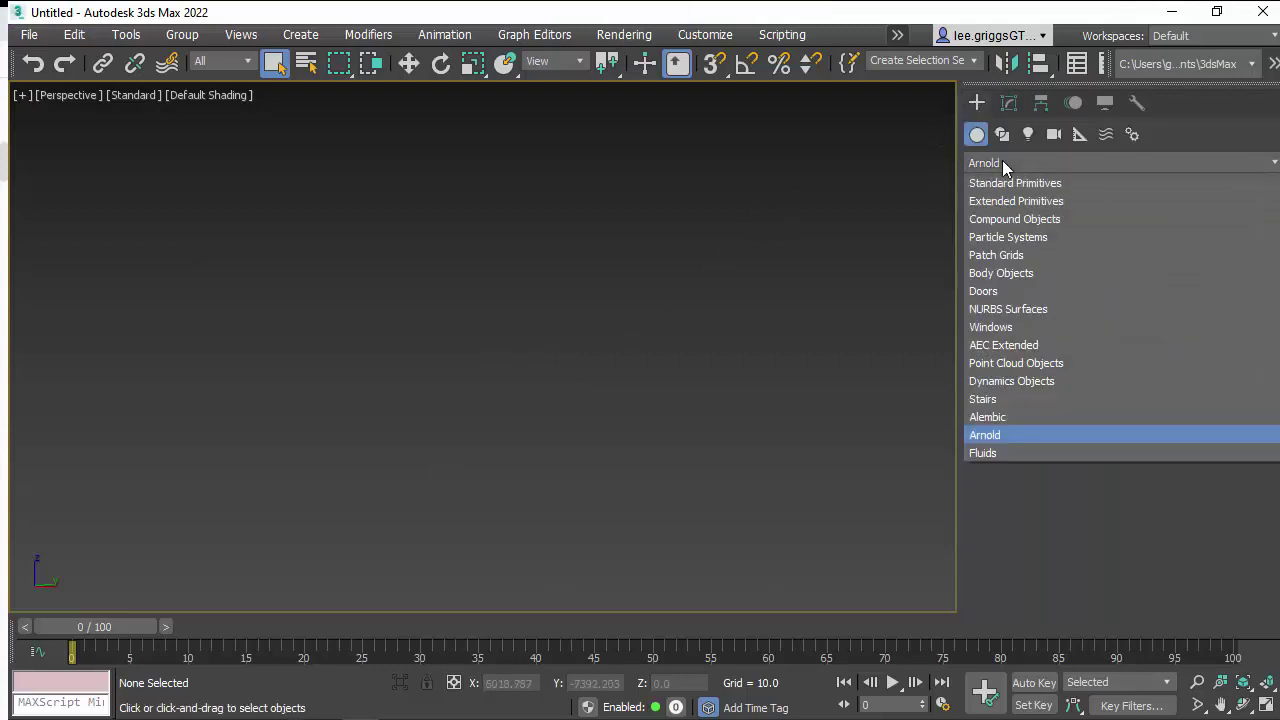
{"action": "left_click", "coordinate": [1005, 435]}
{"action": "left_click", "coordinate": [1196, 260]}
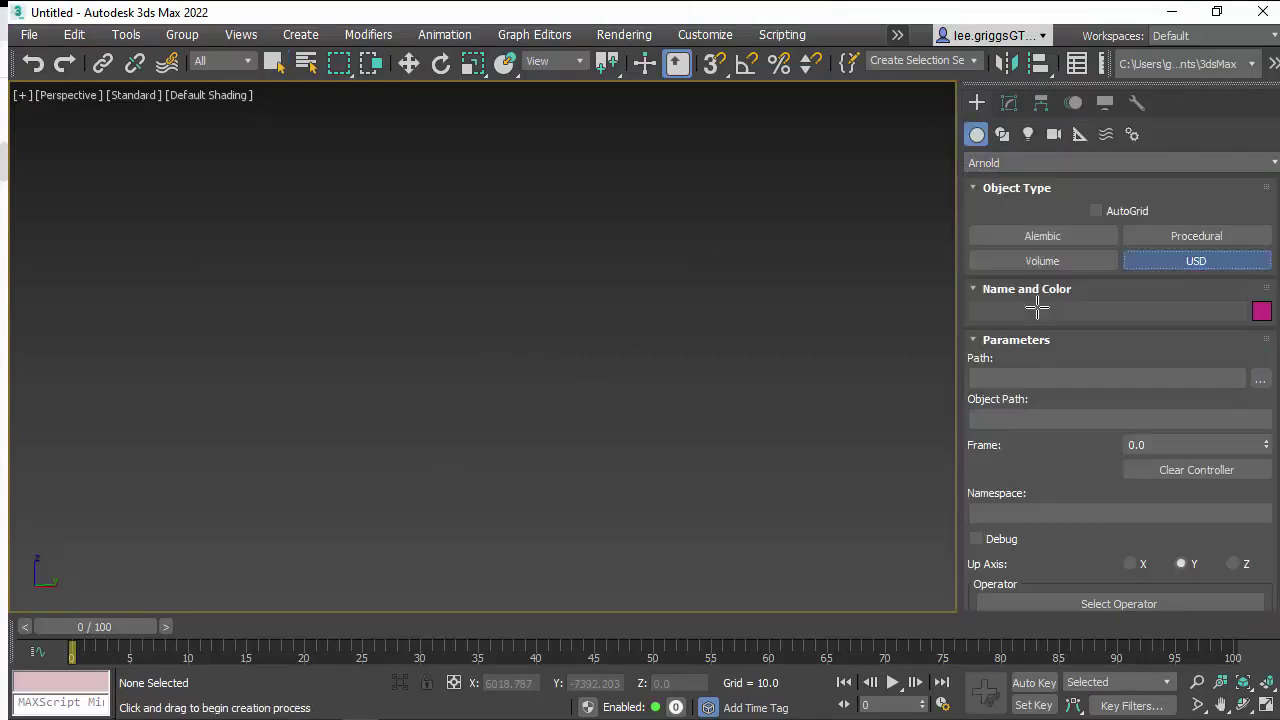
{"action": "left_click", "coordinate": [497, 330]}
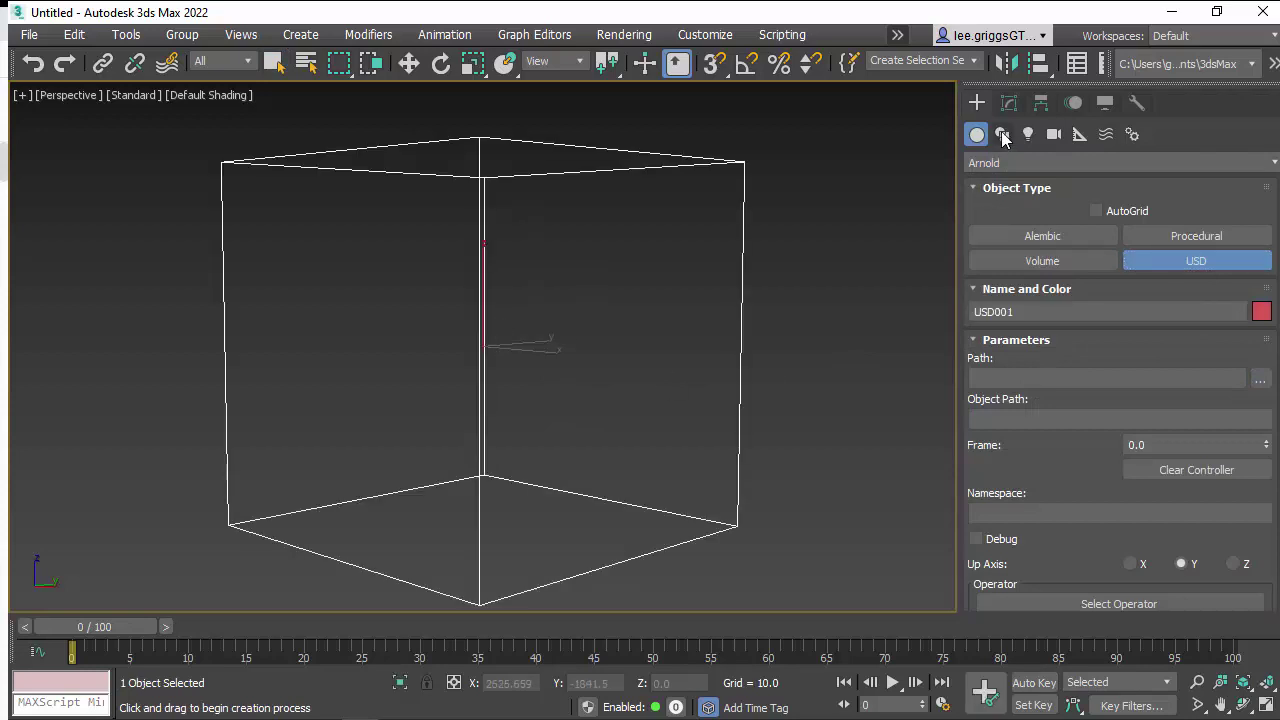
Load Kitchen_set.usd from D:\projects\Kitchen_set_USD\scenes into the USD object and start ActiveShade with Arnold in the viewport.
{"action": "left_click", "coordinate": [1009, 104]}
{"action": "left_click", "coordinate": [1262, 367]}
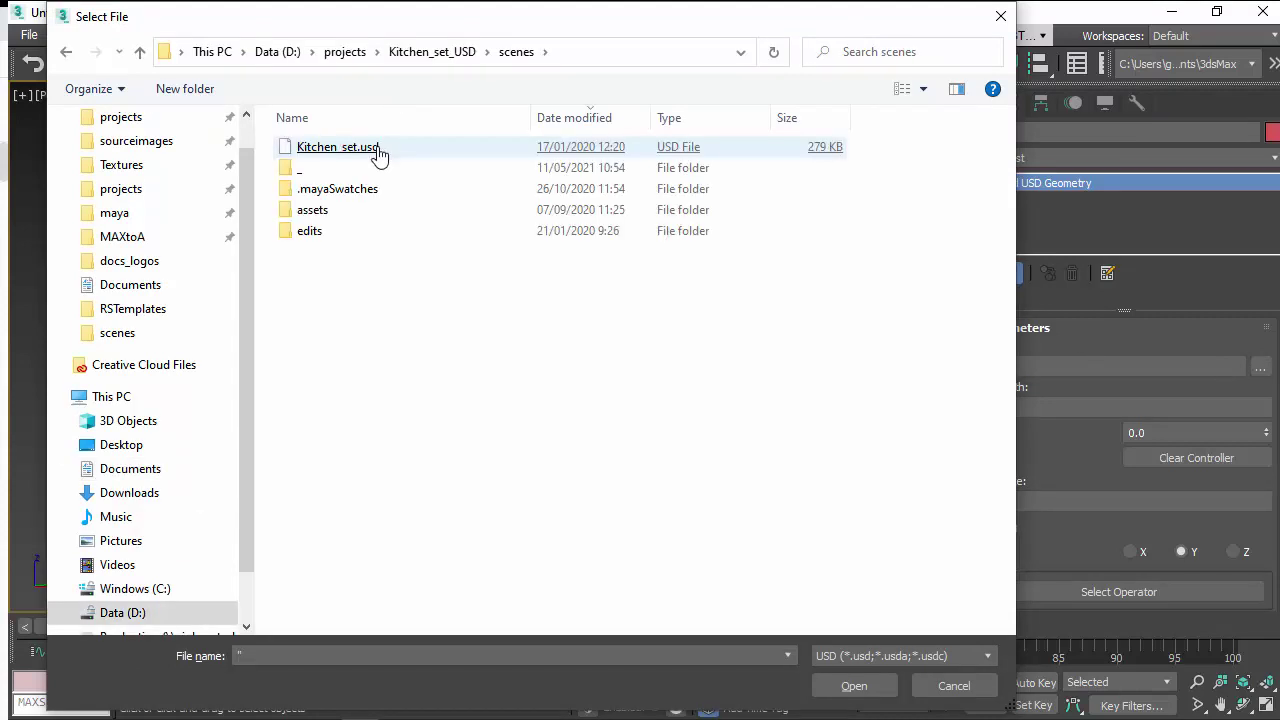
{"action": "double_click", "coordinate": [374, 154]}
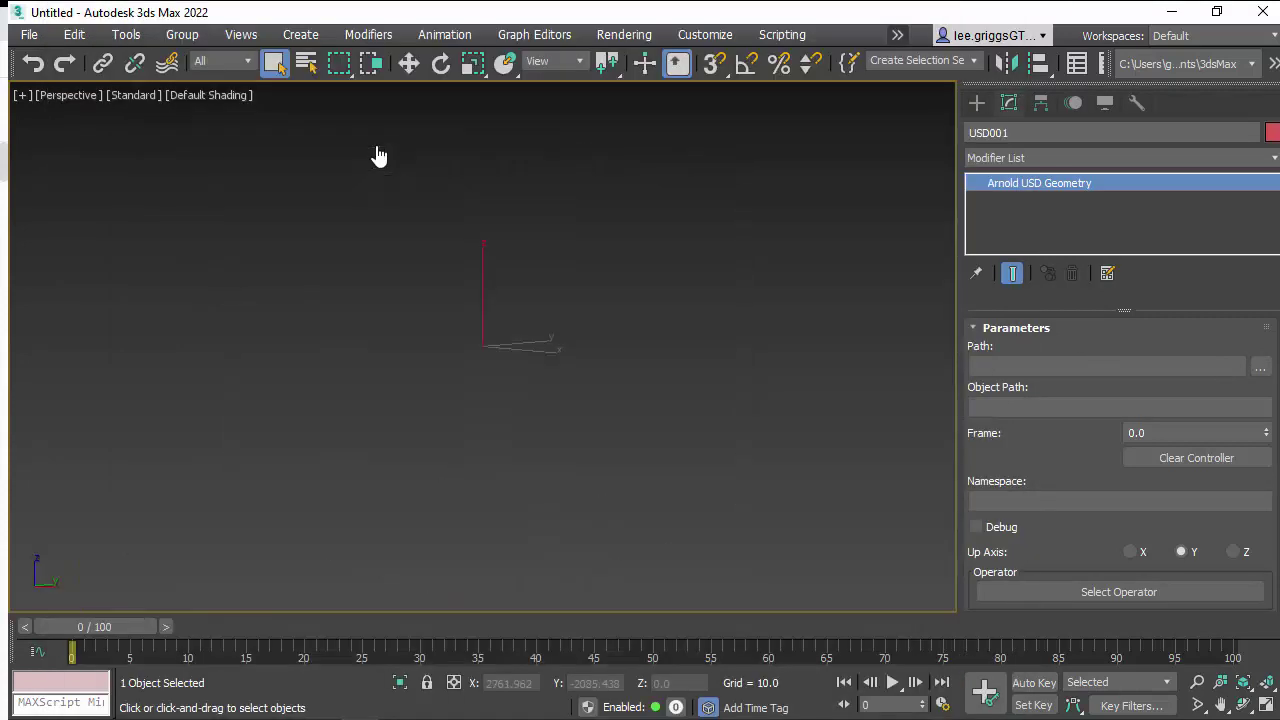
{"action": "left_click", "coordinate": [143, 97]}
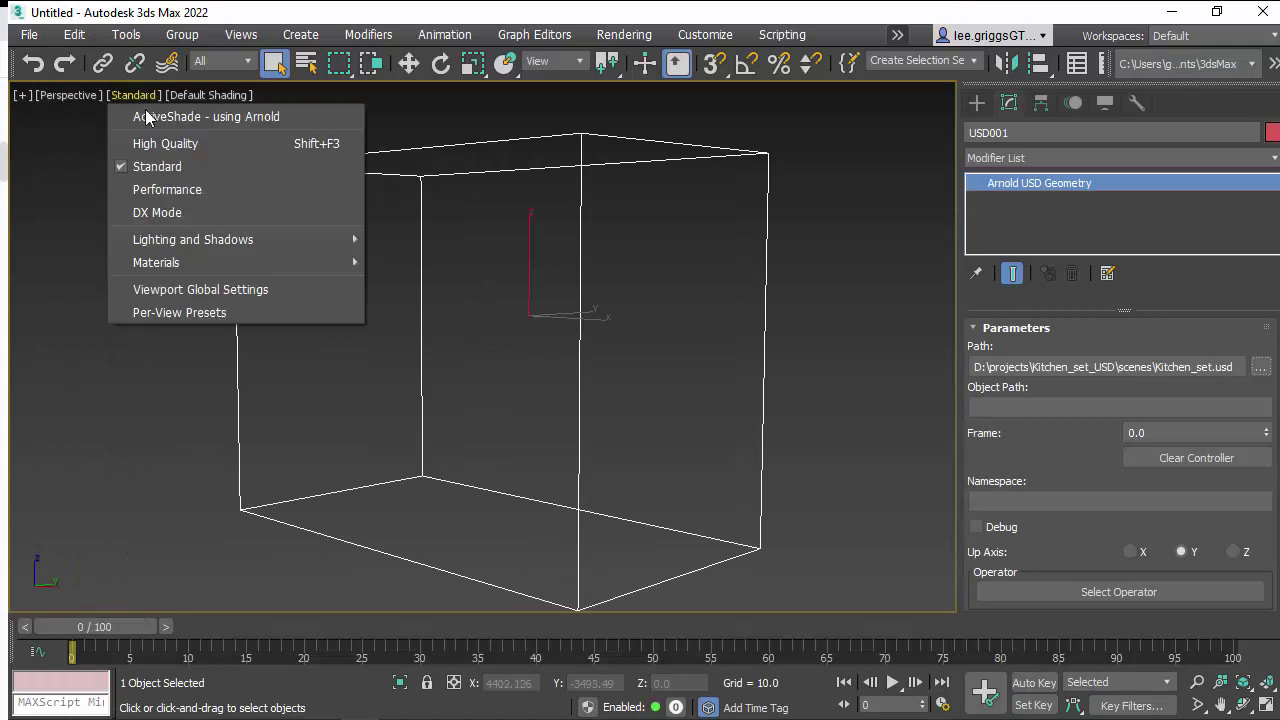
{"action": "left_click", "coordinate": [229, 118]}
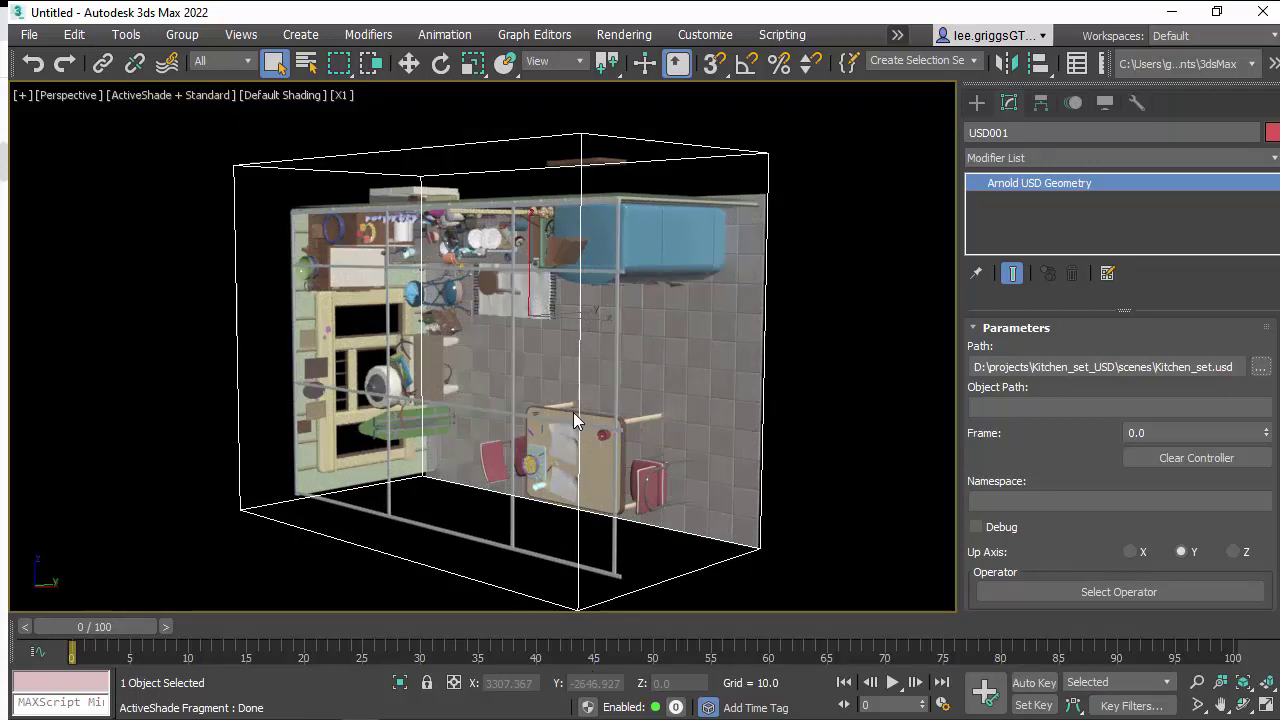
Rotate the kitchen USD object to -90 degrees about the X axis and deselect it.
{"action": "left_click", "coordinate": [440, 64]}
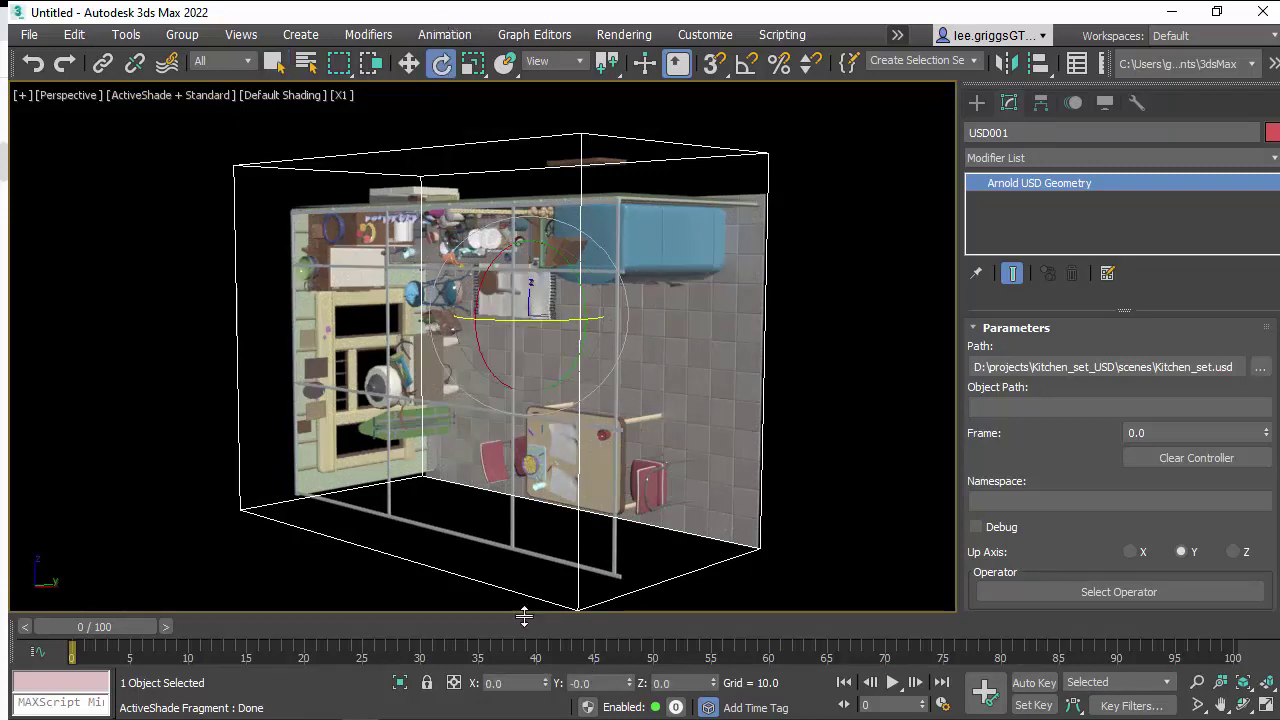
{"action": "left_click", "coordinate": [513, 682]}
{"action": "type", "text": "-90"}
{"action": "key", "text": "Return"}
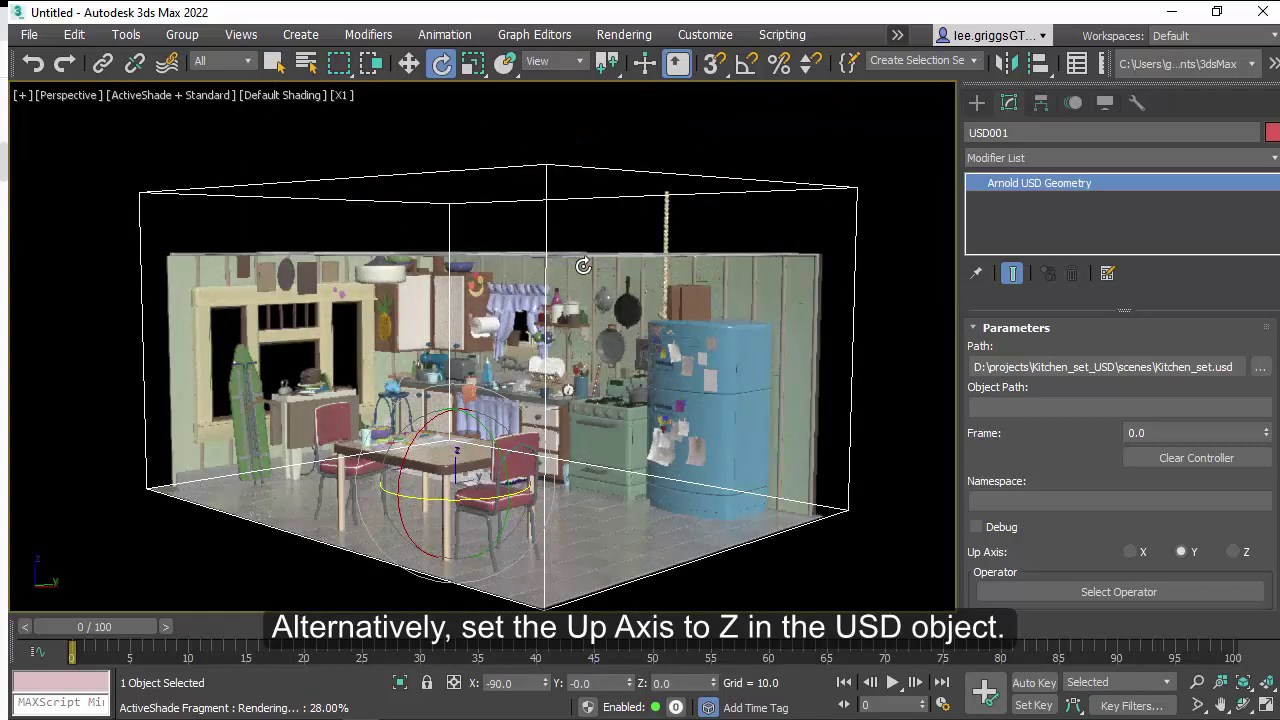
{"action": "middle_click_drag", "start_coordinate": [583, 265], "coordinate": [596, 300], "text": "alt"}
{"action": "left_click", "coordinate": [596, 300]}
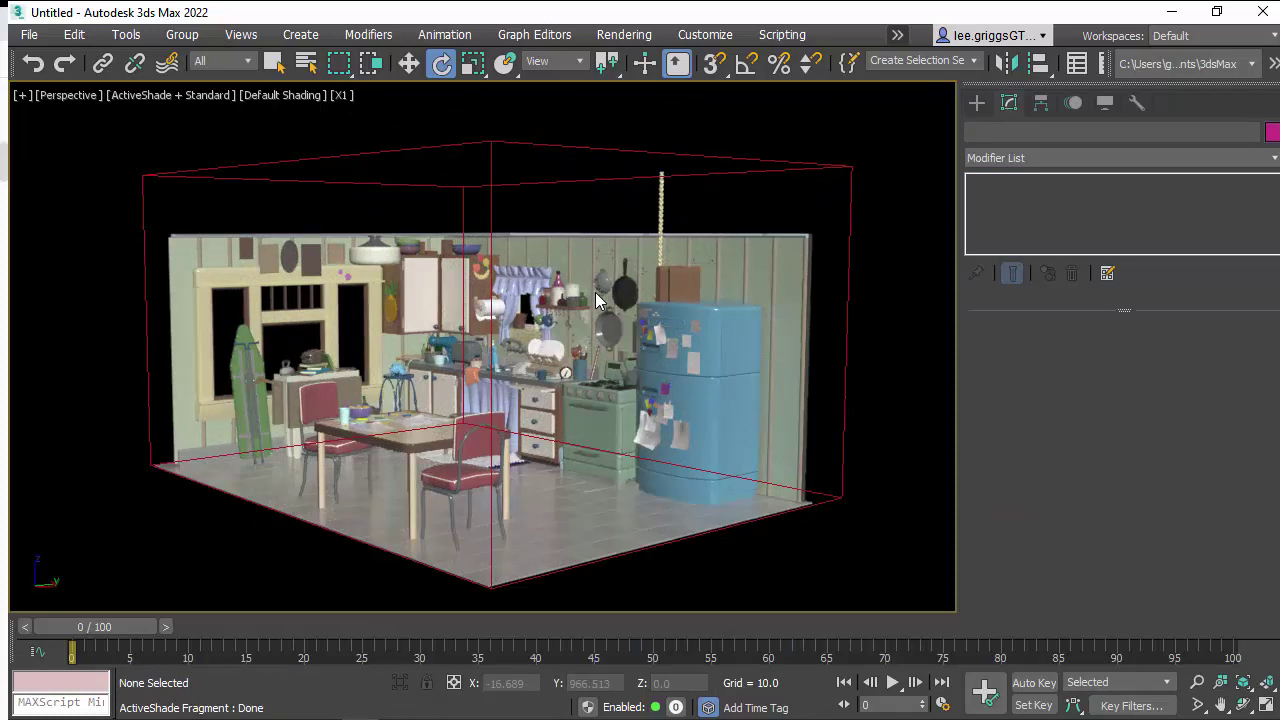
Set the environment background color to white (255, 255, 255).
{"action": "left_click", "coordinate": [622, 34]}
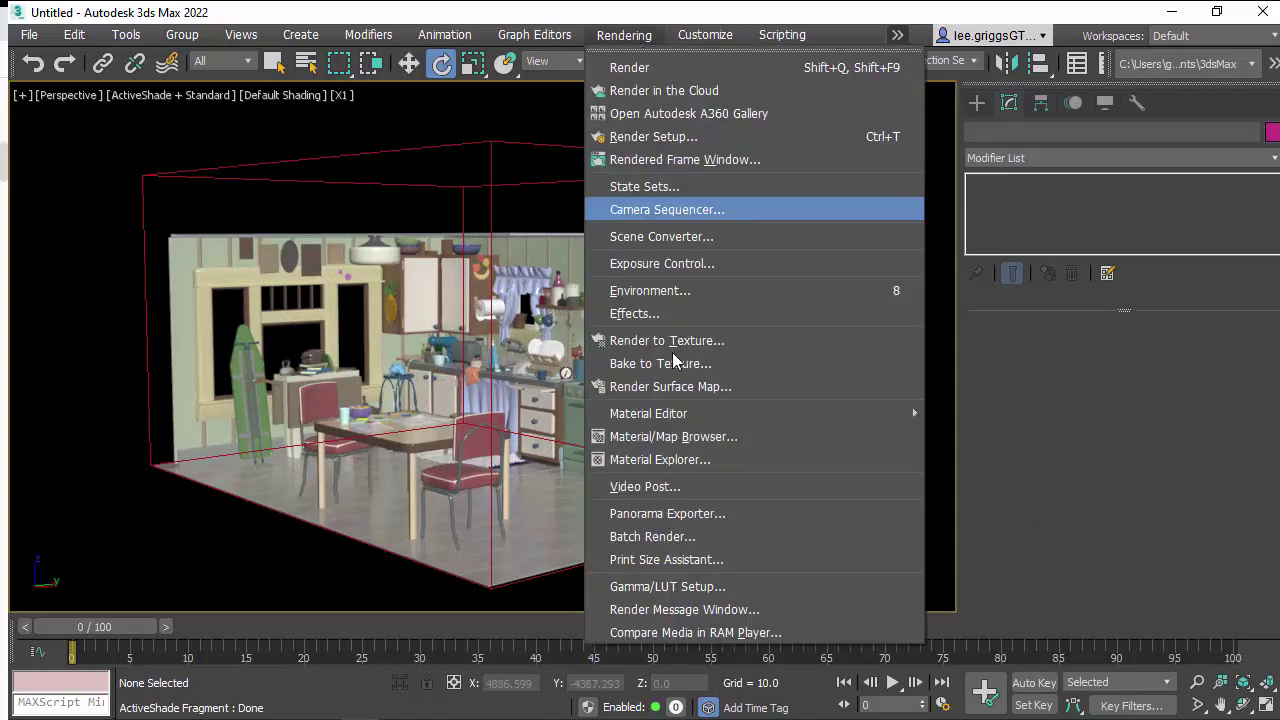
{"action": "left_click", "coordinate": [667, 292]}
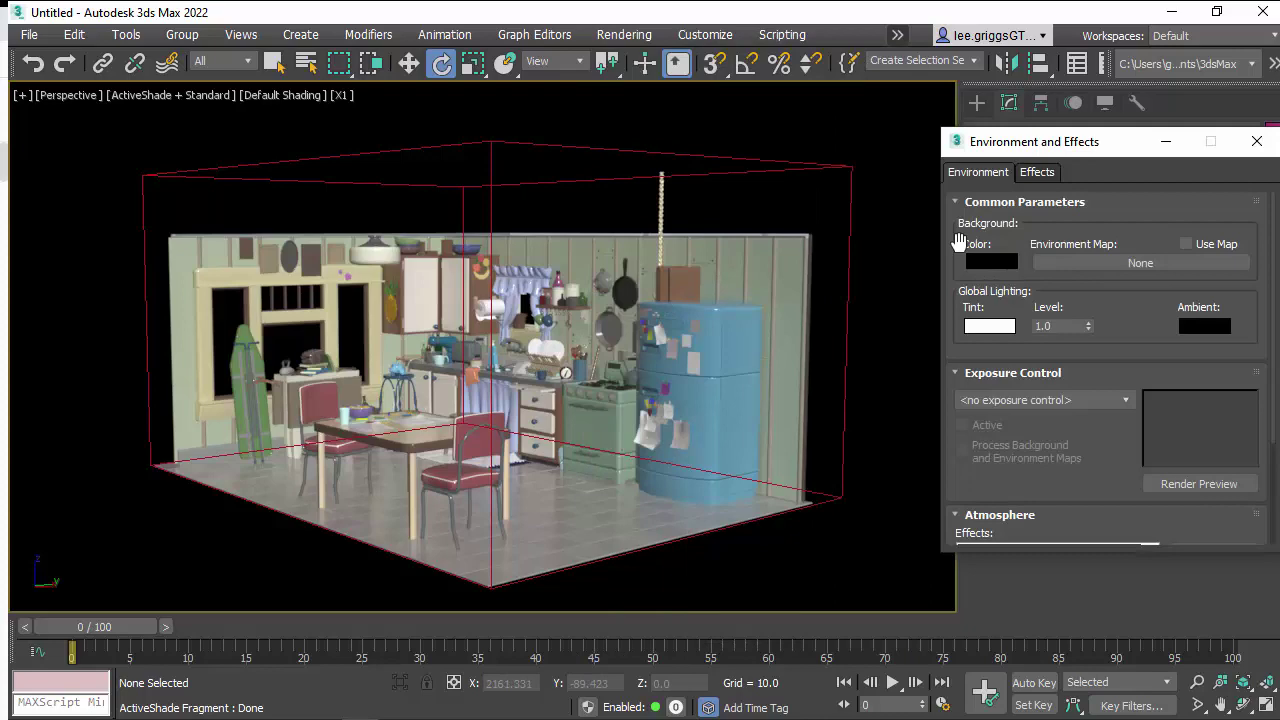
{"action": "left_click", "coordinate": [991, 261]}
{"action": "left_click_drag", "start_coordinate": [590, 258], "coordinate": [598, 285]}
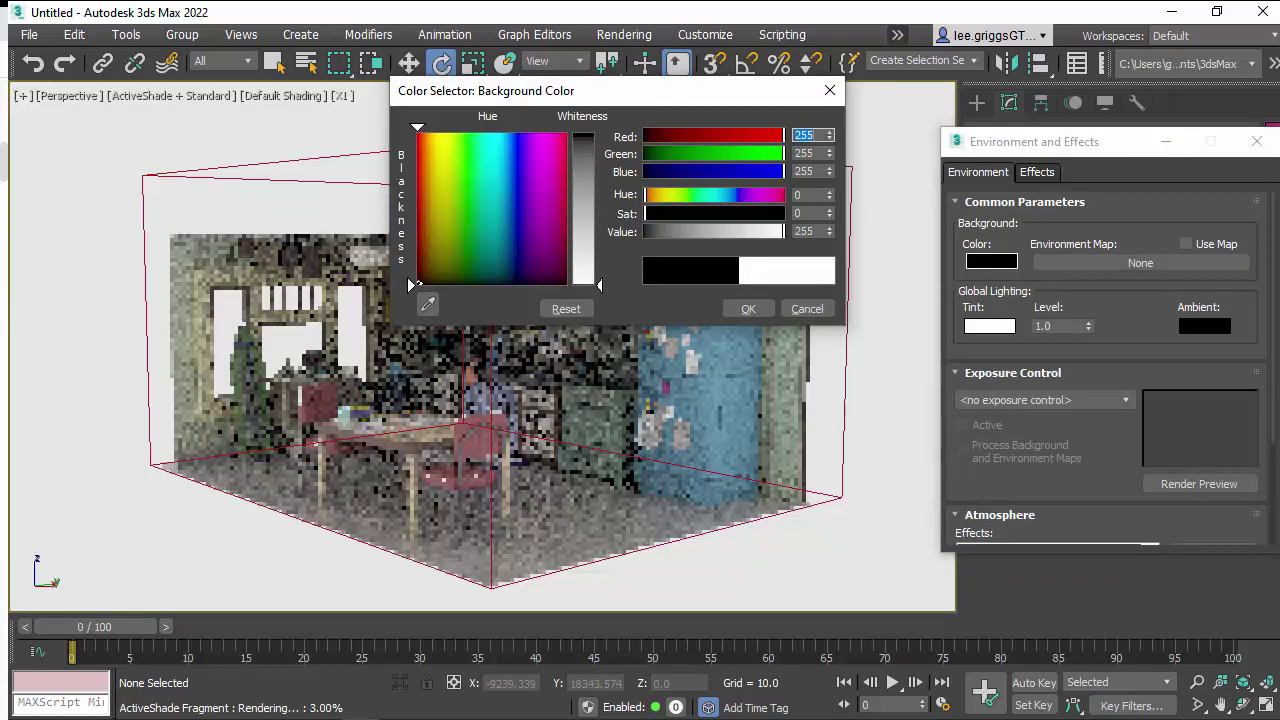
{"action": "left_click", "coordinate": [747, 307]}
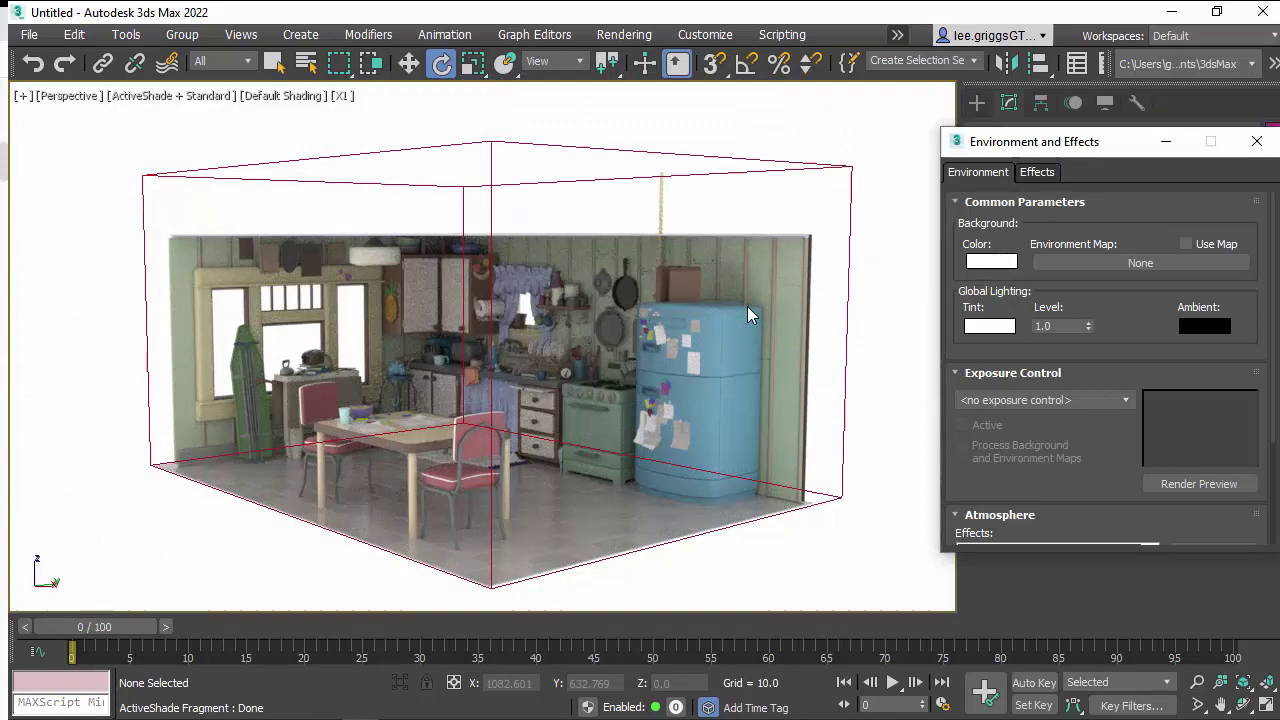
Open the Slate Material Editor, find the Arnold Physical Sky map and add it to View1.
{"action": "key", "text": "m"}
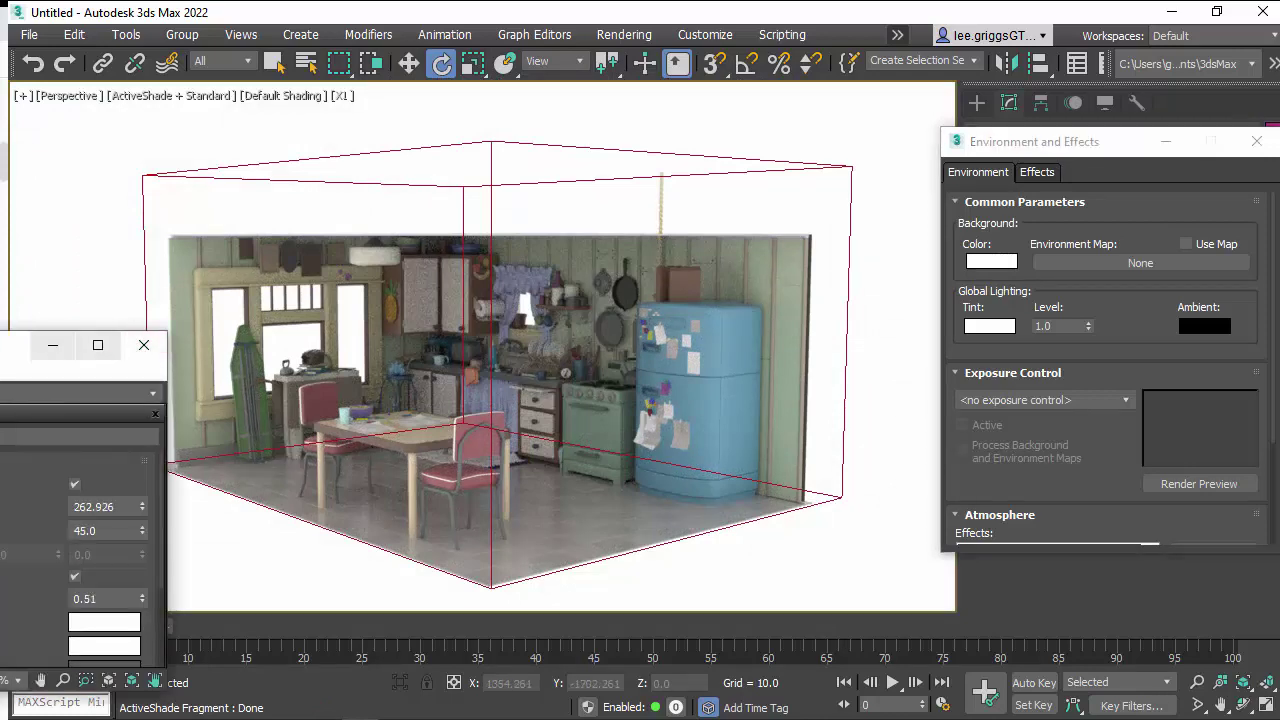
{"action": "left_click_drag", "start_coordinate": [12, 345], "coordinate": [748, 183]}
{"action": "left_click", "coordinate": [281, 270]}
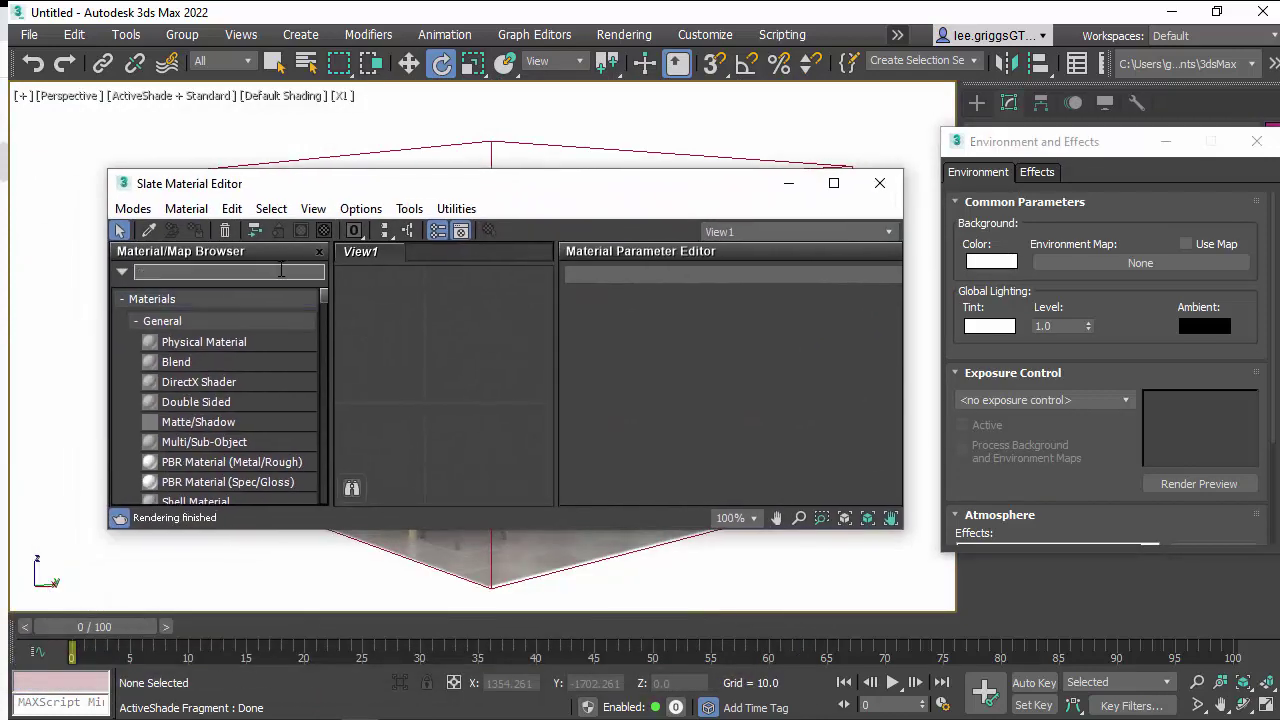
{"action": "type", "text": "phy"}
{"action": "left_click_drag", "start_coordinate": [165, 374], "coordinate": [470, 354]}
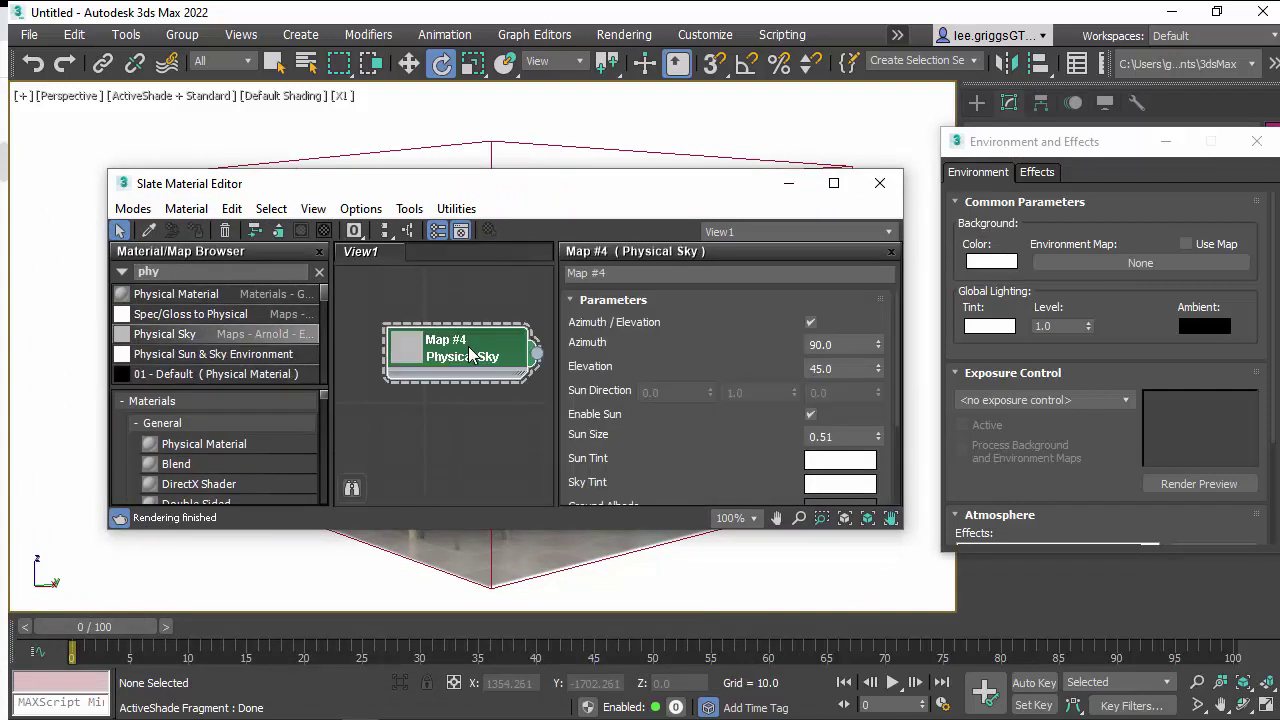
Assign the Physical Sky map to the scene's Environment Map as an instance.
{"action": "mouse_move", "coordinate": [470, 183]}
{"action": "left_mouse_down"}
{"action": "mouse_move", "coordinate": [386, 175]}
{"action": "mouse_move", "coordinate": [386, 227]}
{"action": "left_mouse_up"}
{"action": "left_click_drag", "start_coordinate": [455, 400], "coordinate": [1081, 262]}
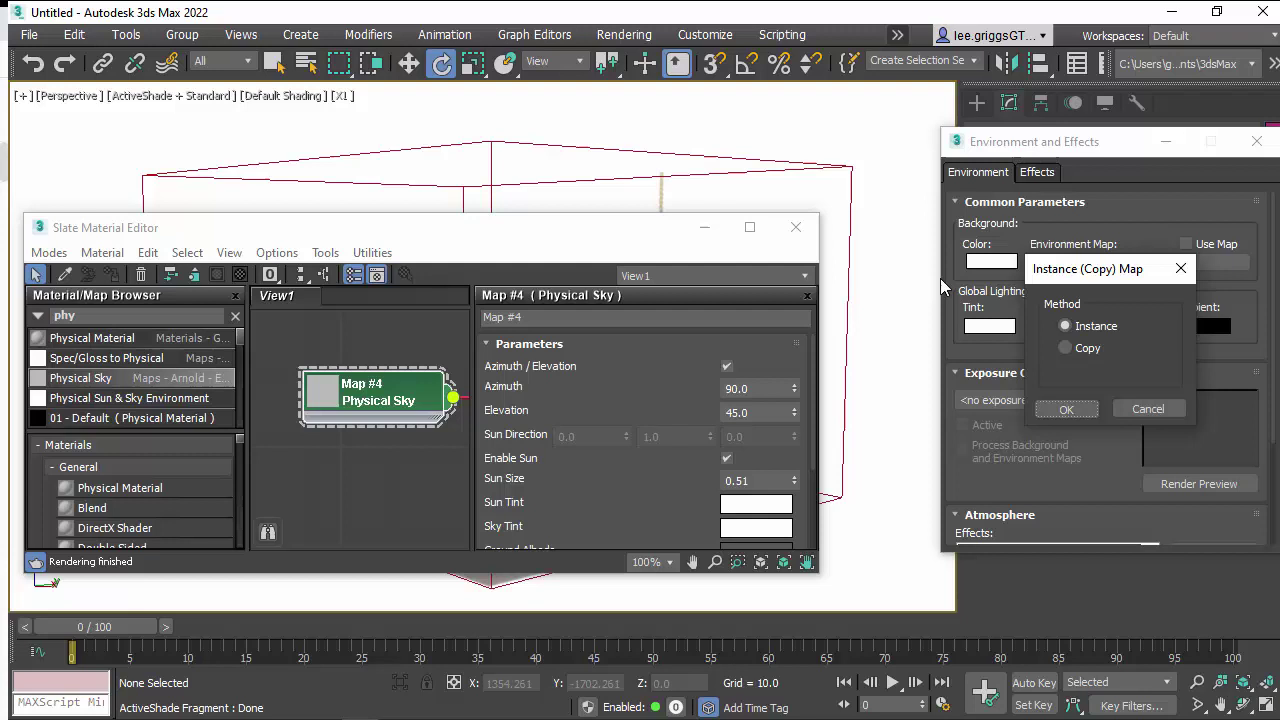
{"action": "left_click", "coordinate": [1081, 409]}
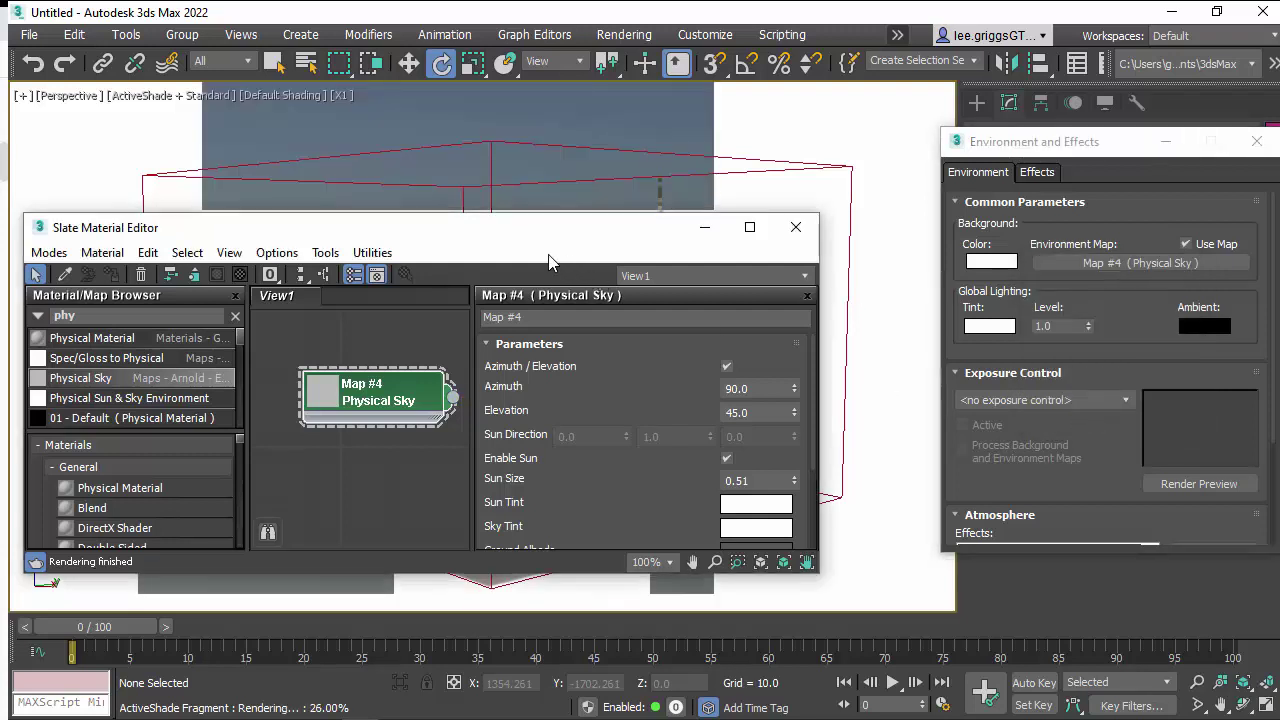
Set the Physical Sky's azimuth to 180 and its elevation to 33.4.
{"action": "left_click_drag", "start_coordinate": [548, 296], "coordinate": [526, 373]}
{"action": "middle_click_drag", "start_coordinate": [596, 168], "coordinate": [612, 44]}
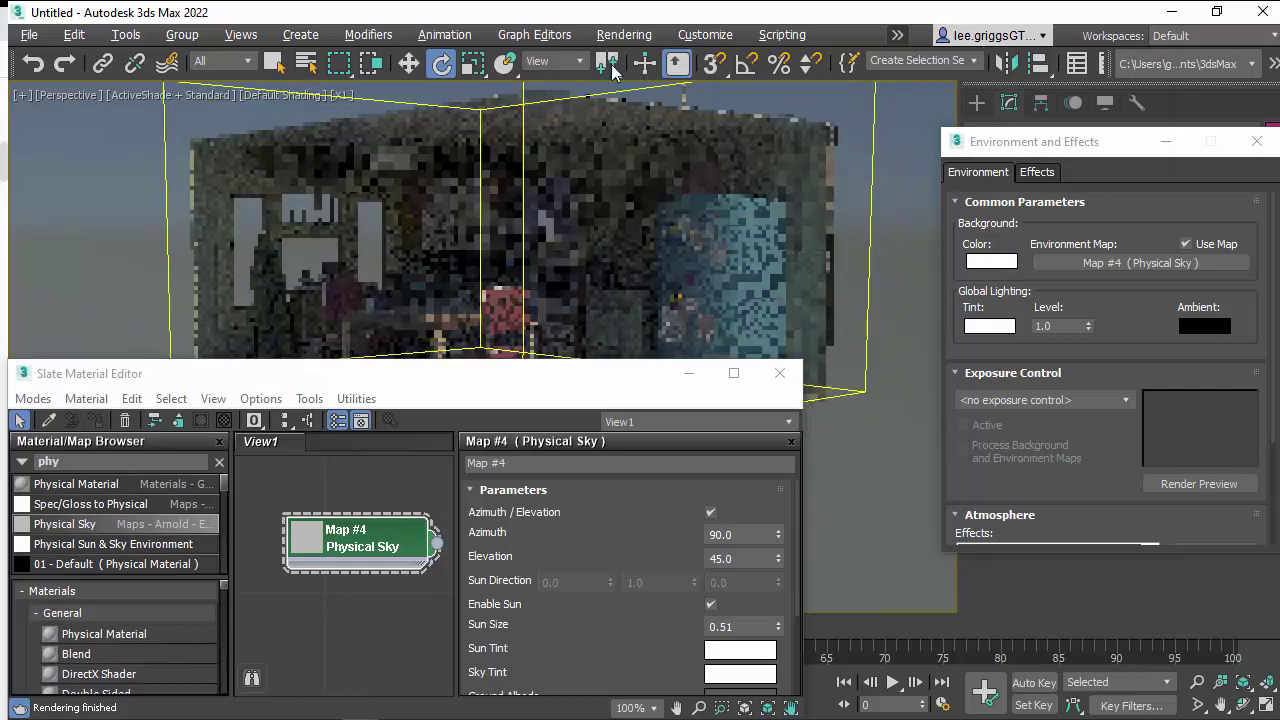
{"action": "left_click_drag", "start_coordinate": [508, 397], "coordinate": [458, 461]}
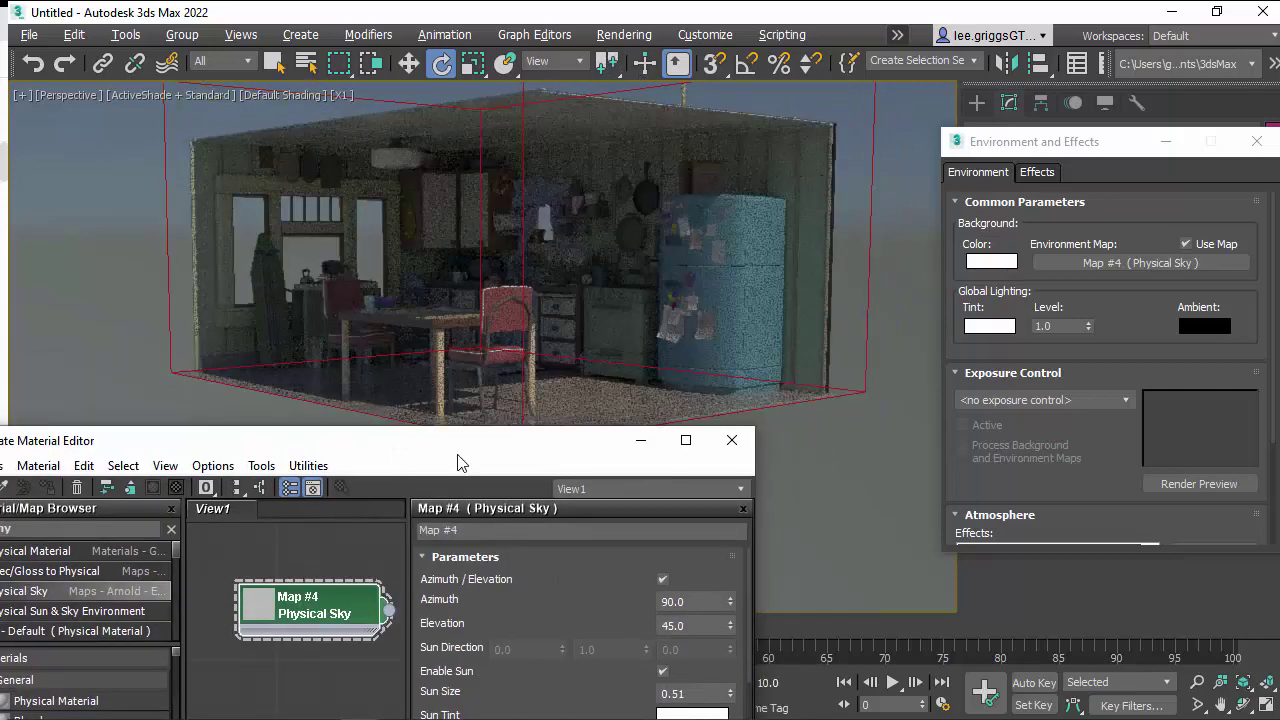
{"action": "left_click", "coordinate": [718, 598]}
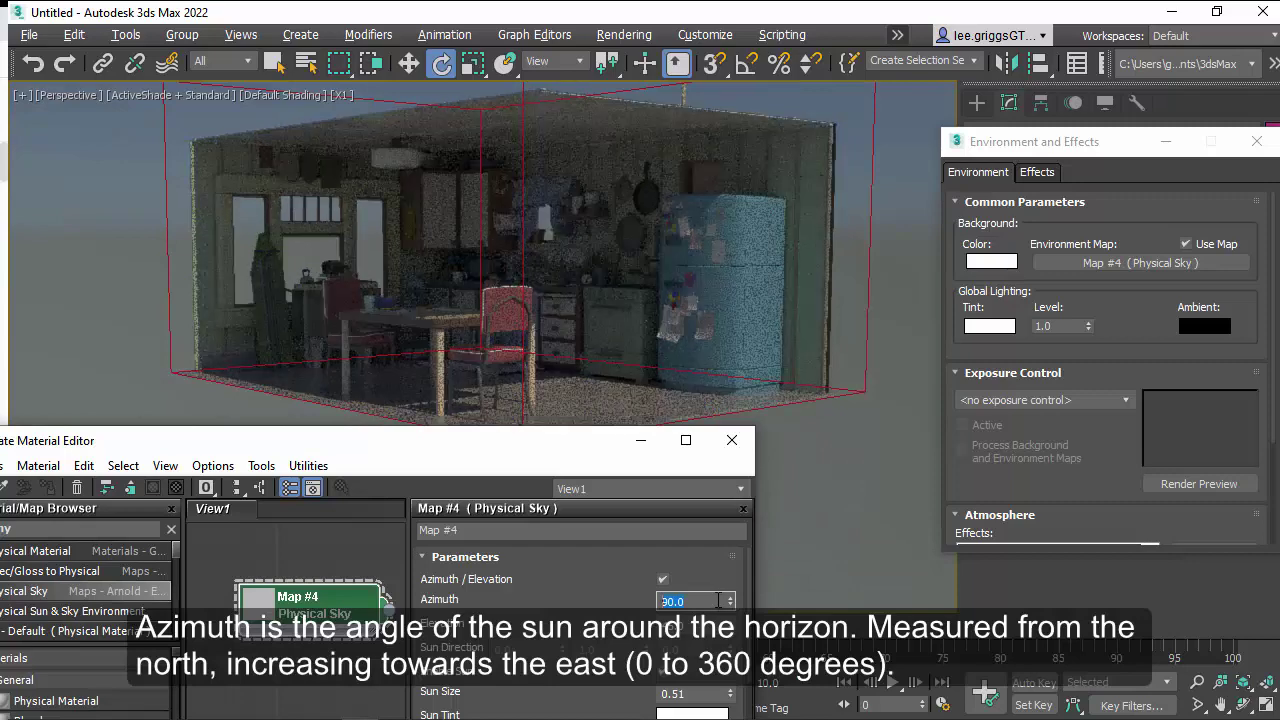
{"action": "key", "text": "Return"}
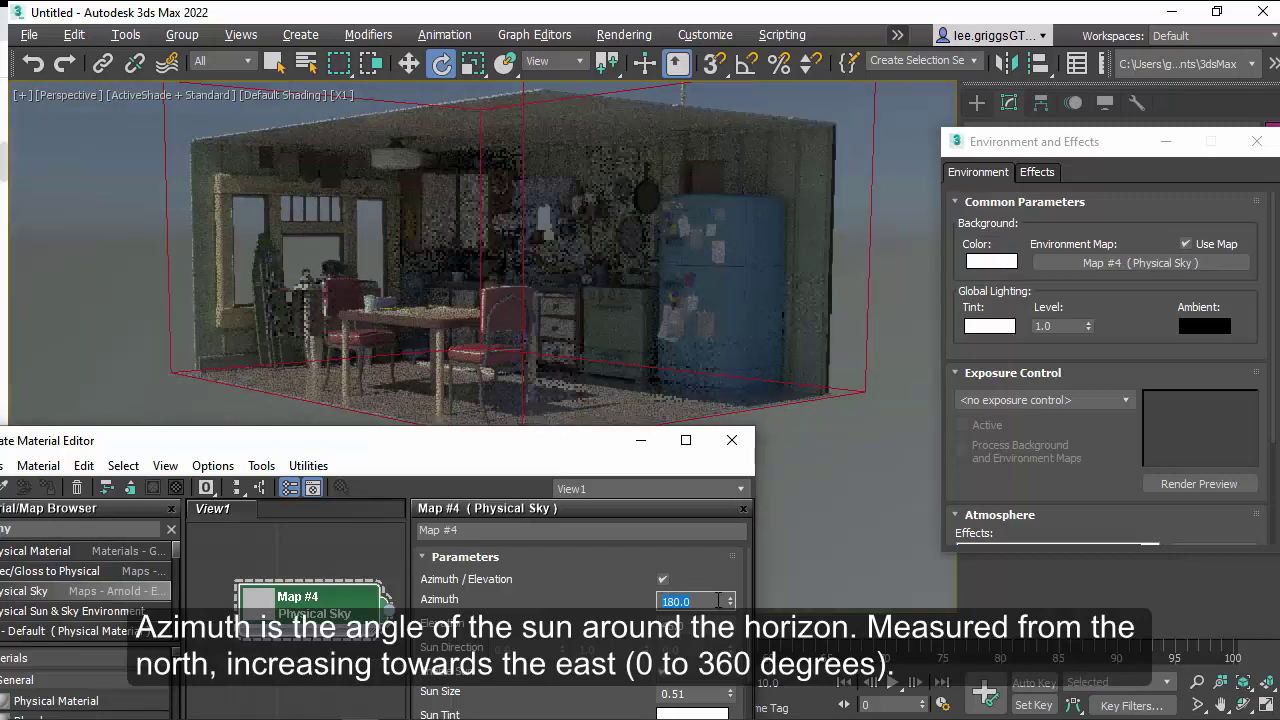
{"action": "left_click_drag", "start_coordinate": [731, 627], "coordinate": [732, 595]}
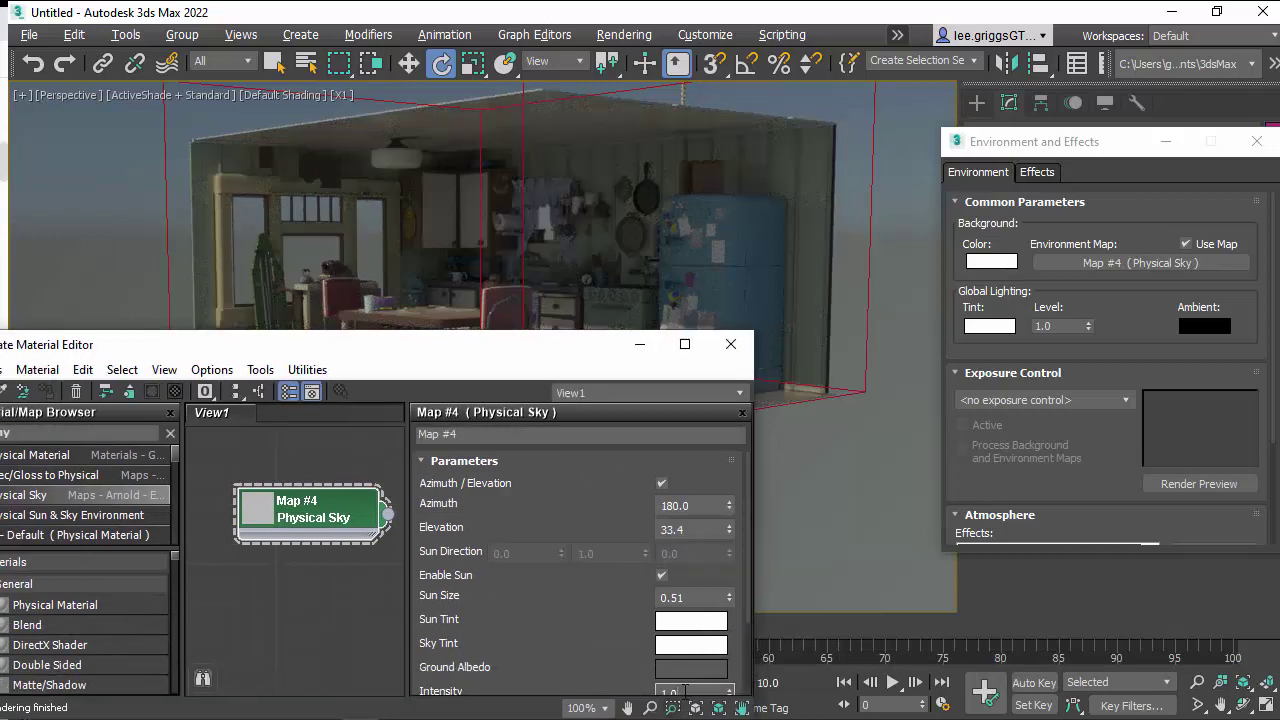
Increase the Physical Sky's intensity and close the Slate Material Editor.
{"action": "left_click_drag", "start_coordinate": [590, 345], "coordinate": [593, 544]}
{"action": "left_click", "coordinate": [688, 653]}
{"action": "key", "text": "Return"}
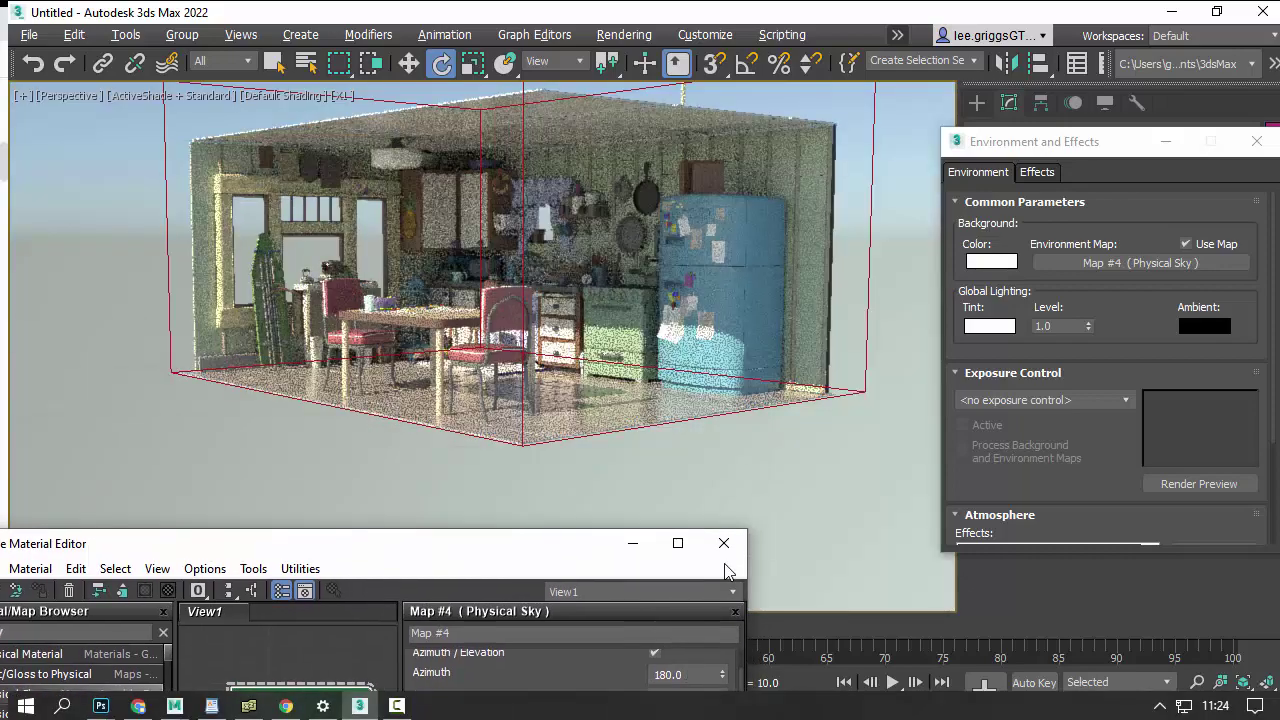
{"action": "left_click", "coordinate": [723, 543]}
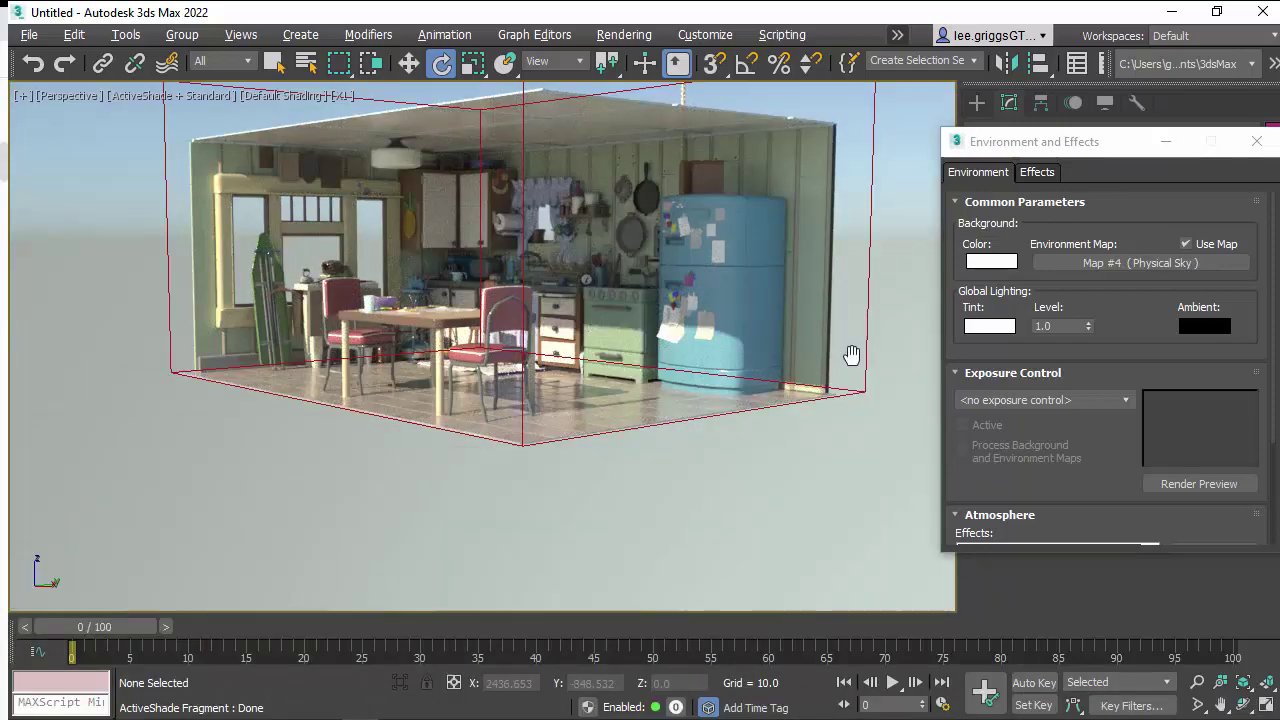
Select the kitchen USD object in the Perspective viewport.
{"action": "middle_click_drag", "start_coordinate": [848, 354], "coordinate": [846, 380], "text": "alt"}
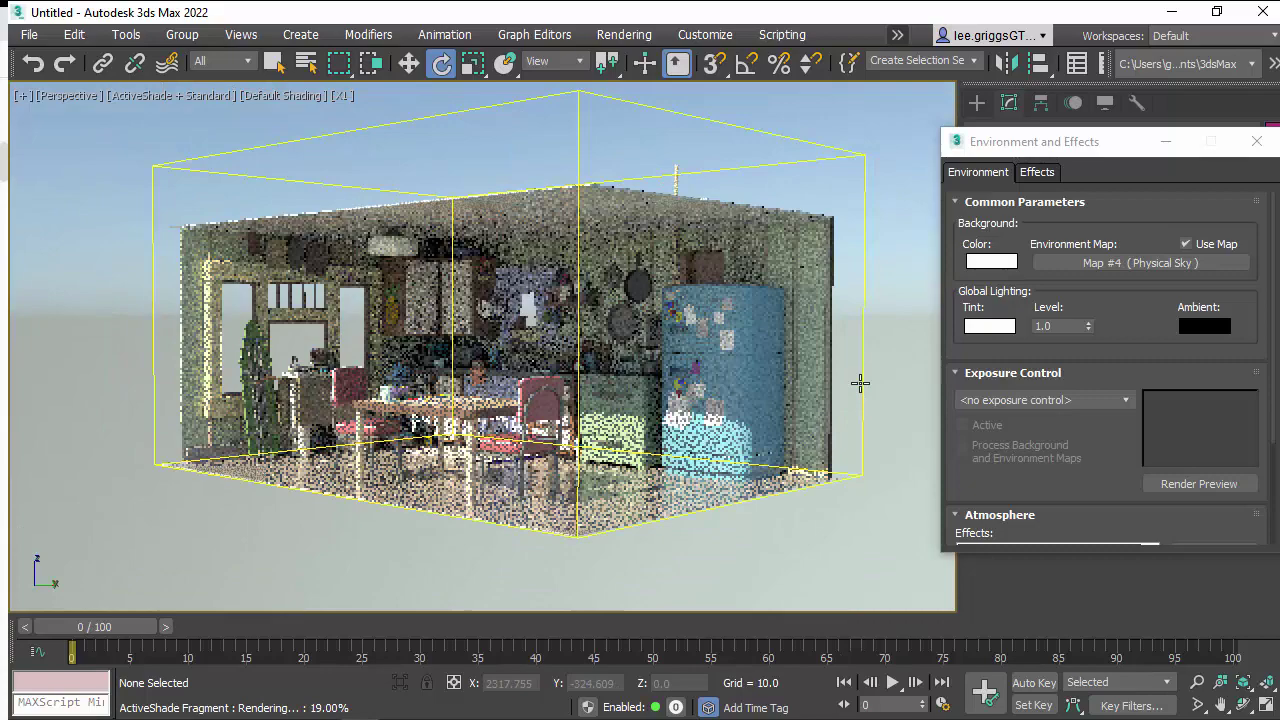
{"action": "left_click", "coordinate": [860, 383]}
{"action": "scroll", "coordinate": [860, 383], "scroll_direction": "up", "scroll_amount": 4}
{"action": "scroll", "coordinate": [860, 383], "scroll_direction": "down", "scroll_amount": 5}
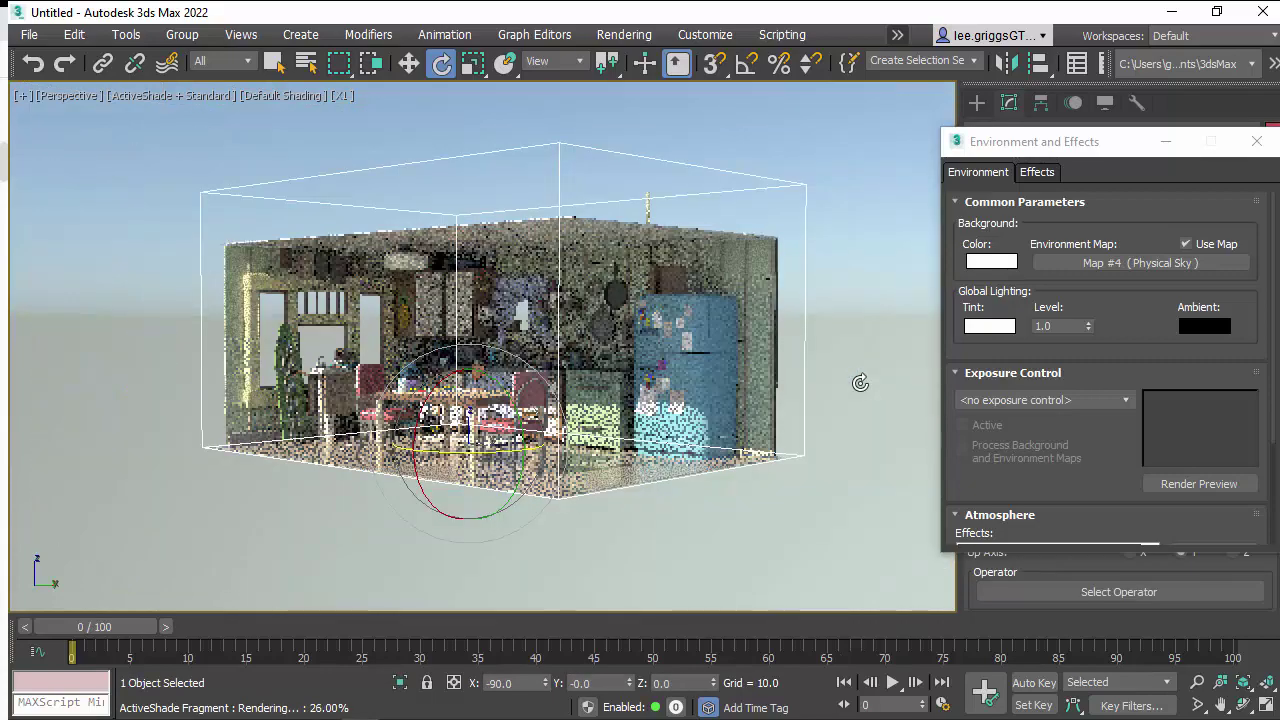
Open the Arnold render setup and expand the MAXtoA version information to check which version is installed.
{"action": "scroll", "coordinate": [860, 383], "scroll_direction": "up", "scroll_amount": 5}
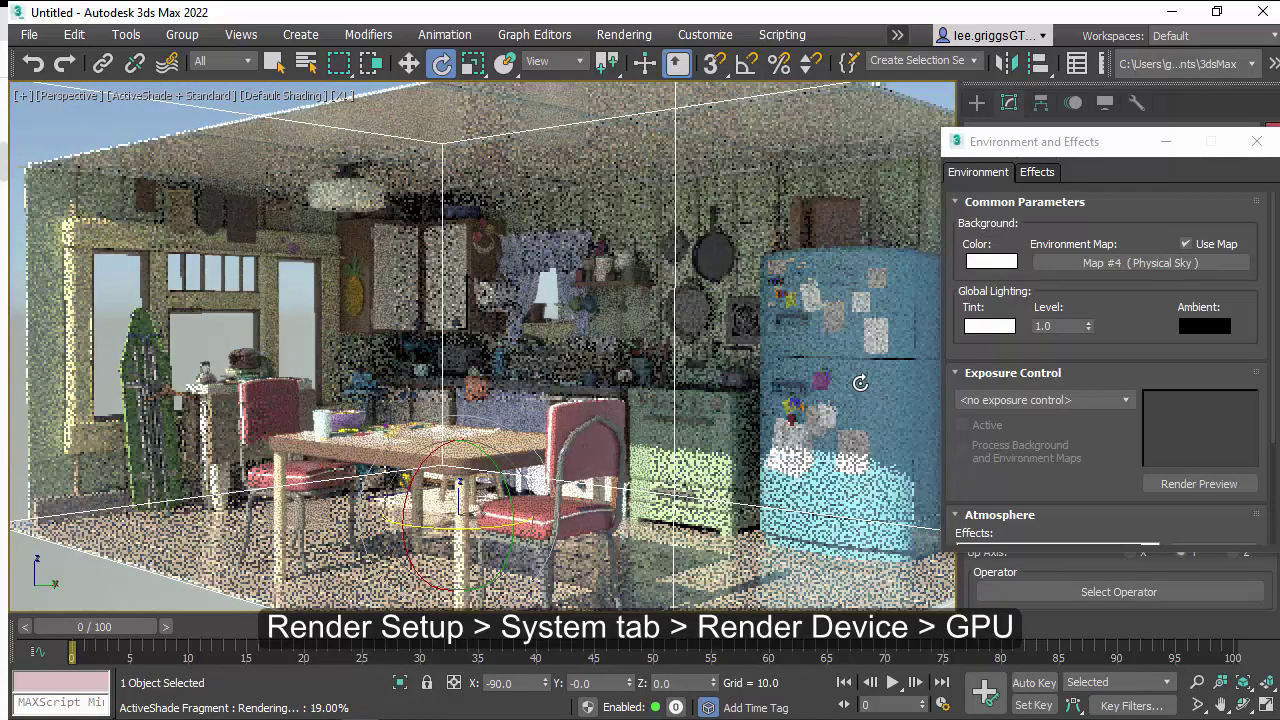
{"action": "scroll", "coordinate": [860, 383], "scroll_direction": "down", "scroll_amount": 5}
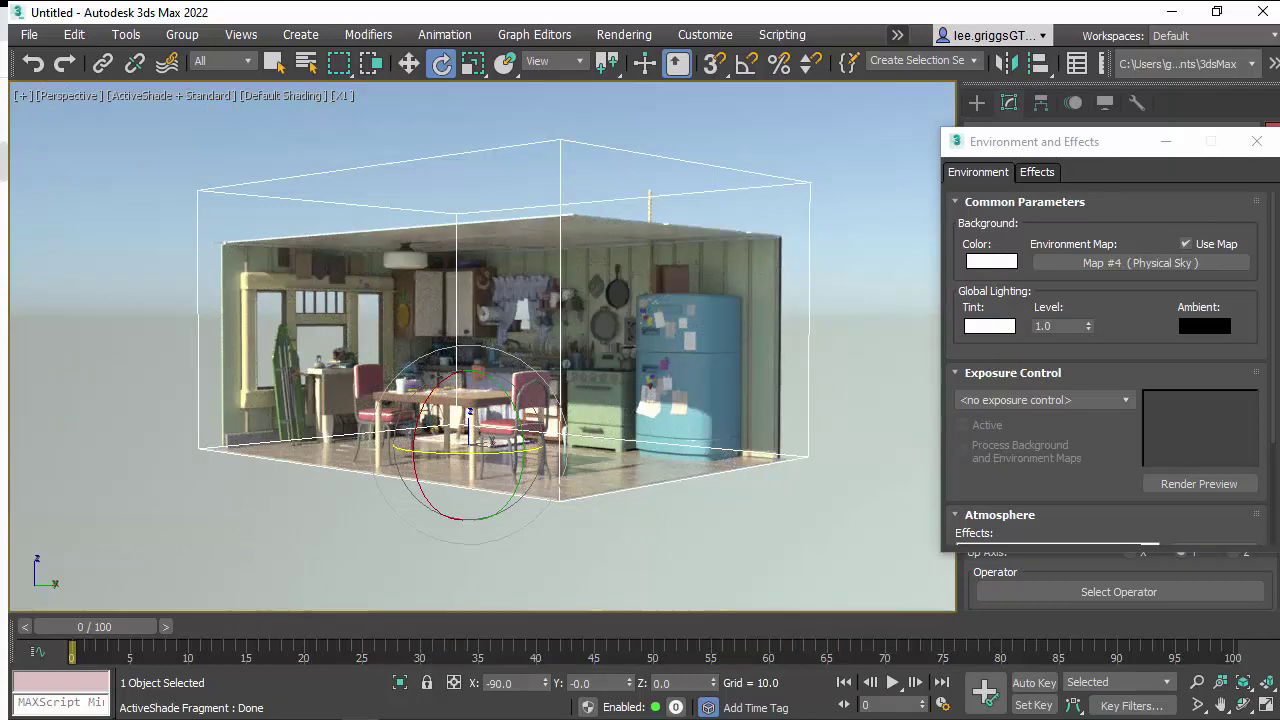
{"action": "key", "text": "F10"}
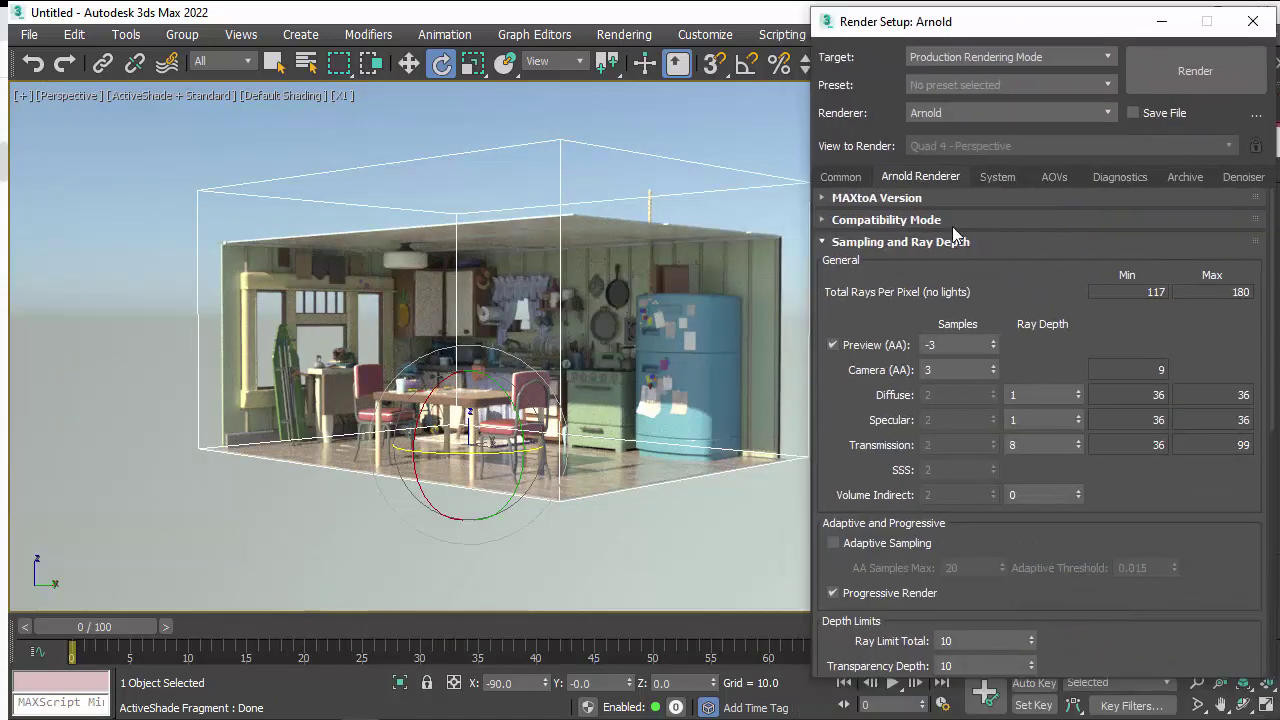
{"action": "left_click", "coordinate": [901, 198]}
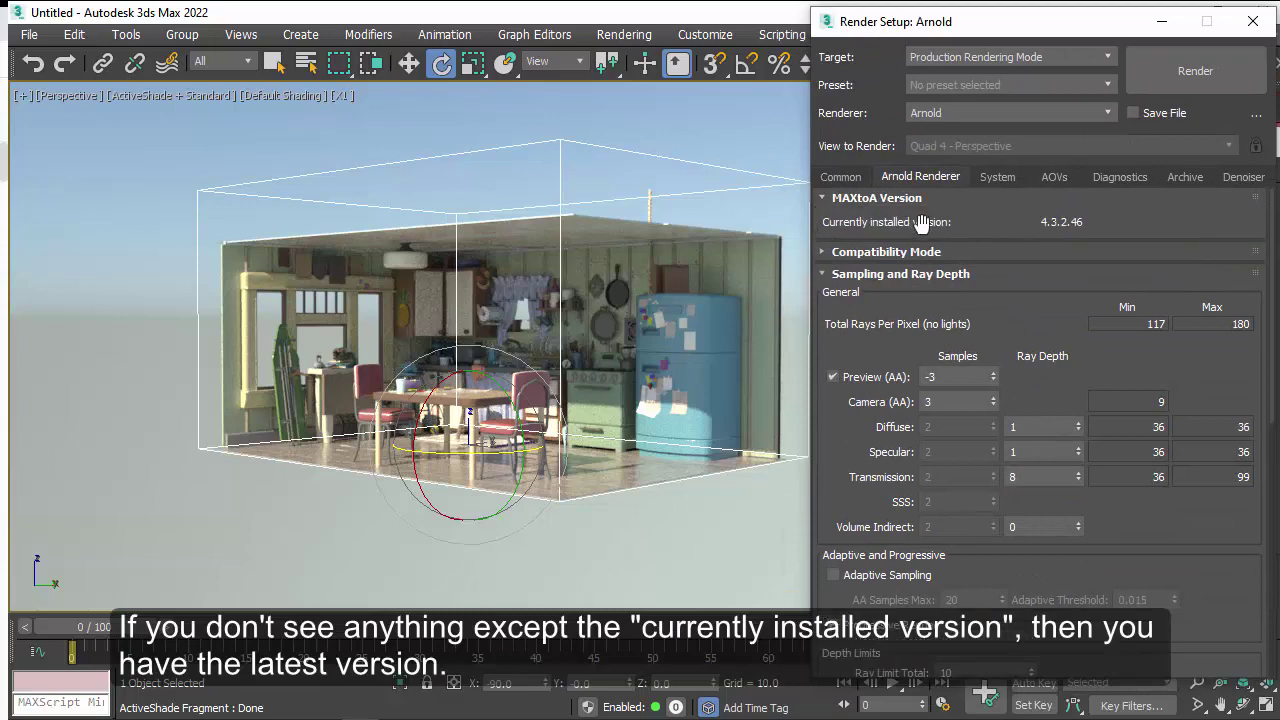
Switch to the browser and look up the current Arnold for 3ds Max version on the Arnold website's downloads page.
{"action": "key", "text": "alt+Tab"}
{"action": "key", "text": "alt+Tab"}
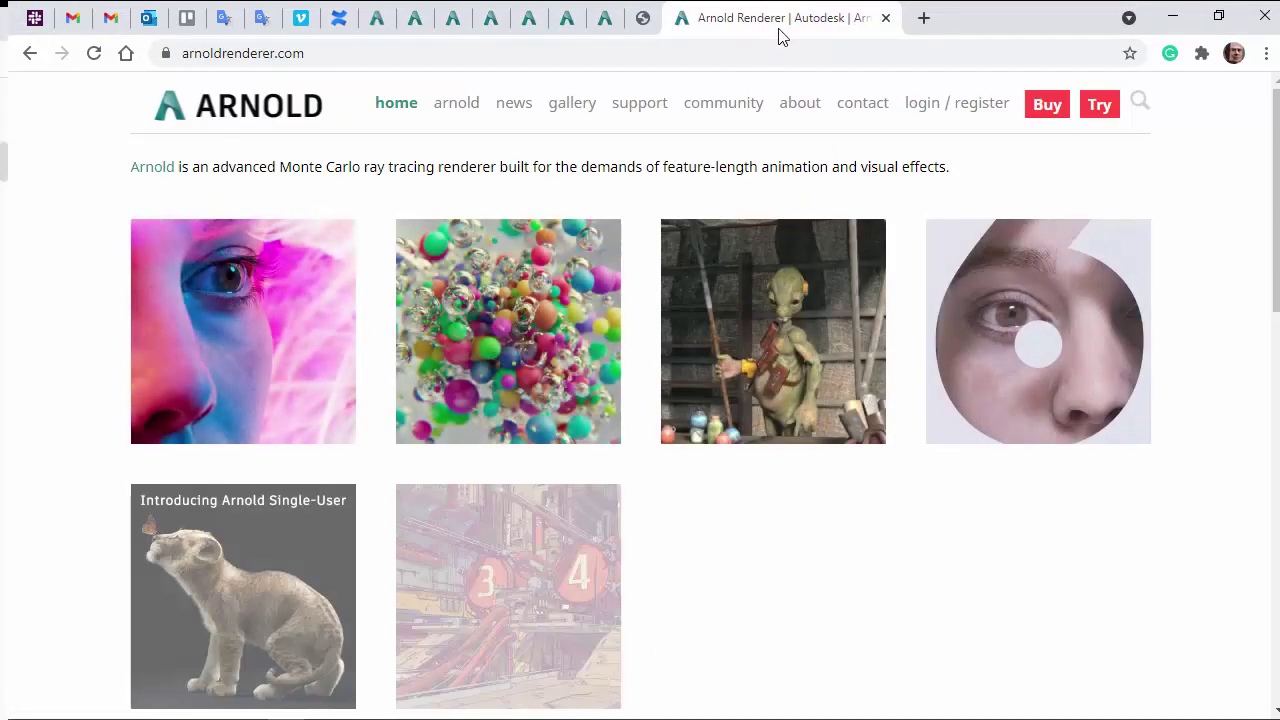
{"action": "left_click", "coordinate": [456, 104]}
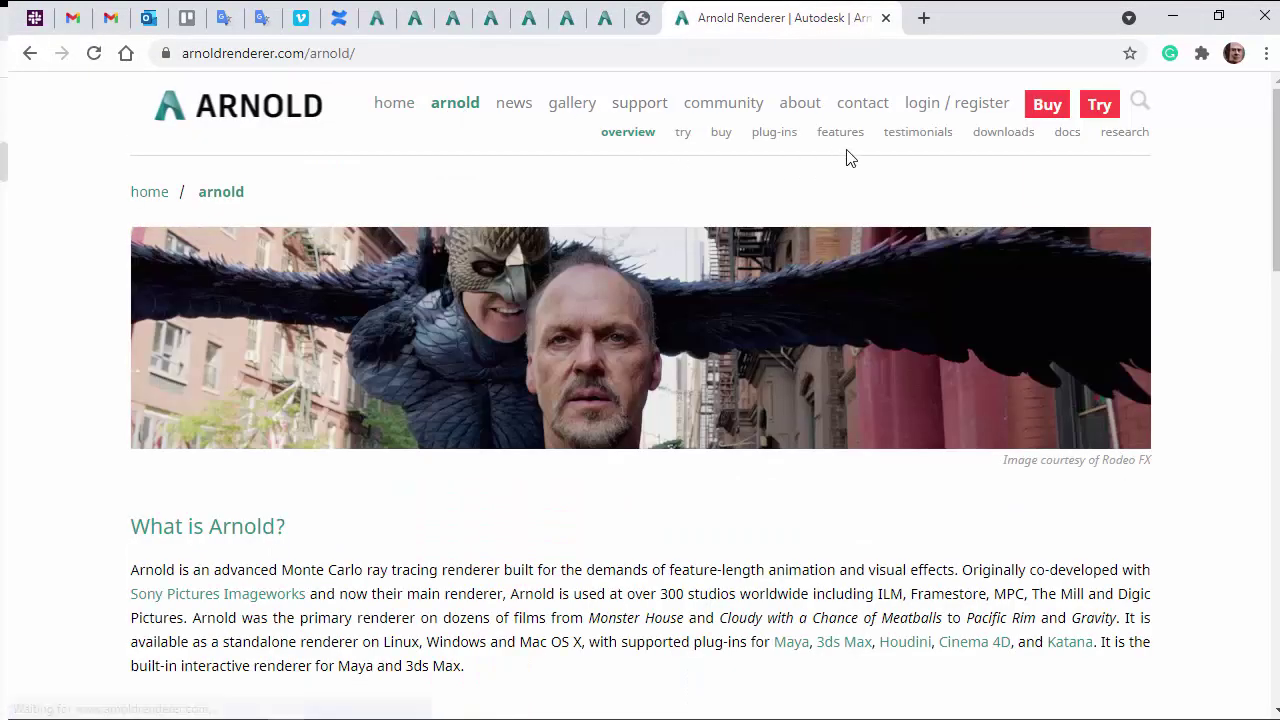
{"action": "left_click", "coordinate": [1003, 132]}
{"action": "scroll", "coordinate": [1206, 443], "scroll_direction": "down", "scroll_amount": 3}
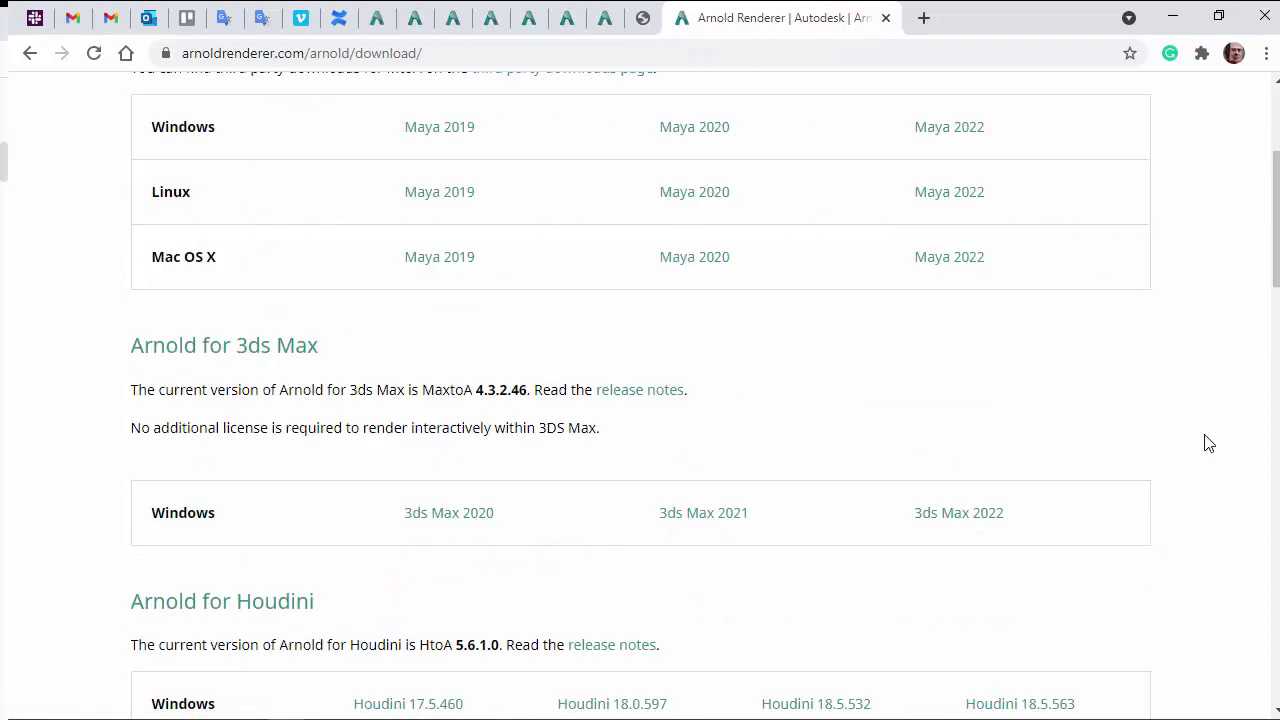
{"action": "left_click_drag", "start_coordinate": [1068, 523], "coordinate": [766, 523]}
{"action": "left_click", "coordinate": [1186, 411]}
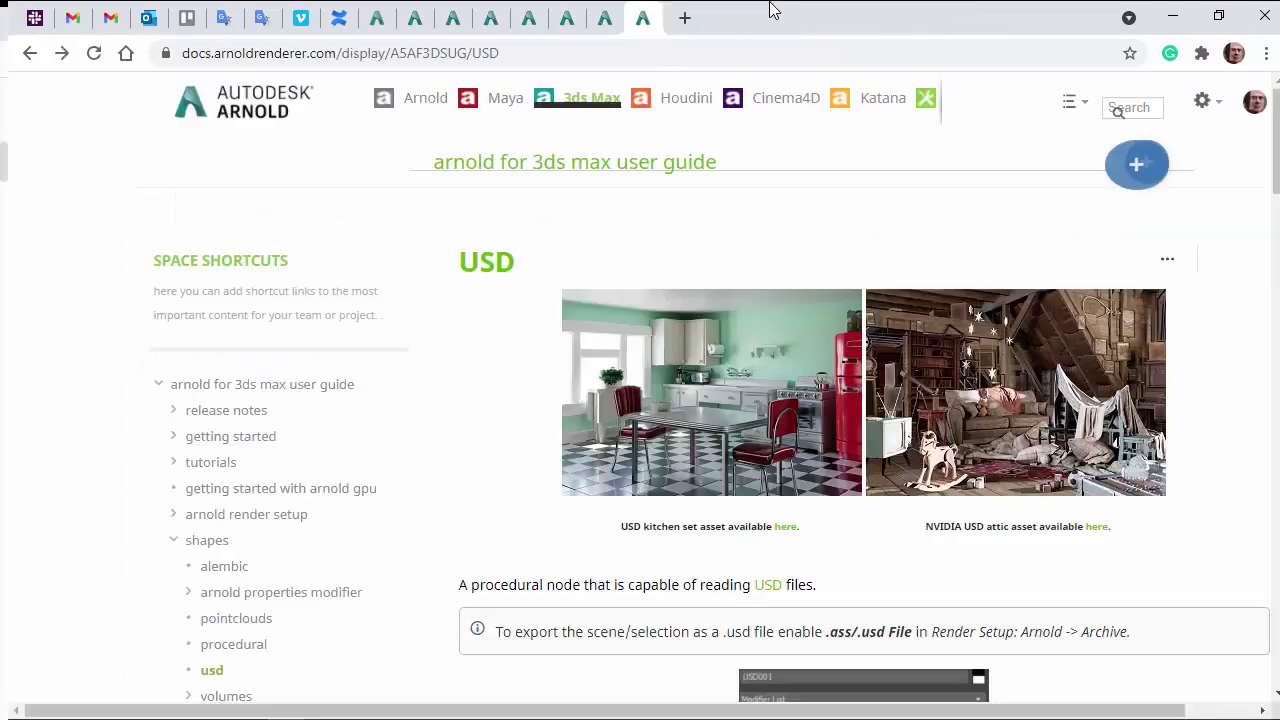
Read the 4.3.2.46 release notes in the Arnold for 3ds Max user guide and return to 3ds Max.
{"action": "left_click", "coordinate": [175, 412]}
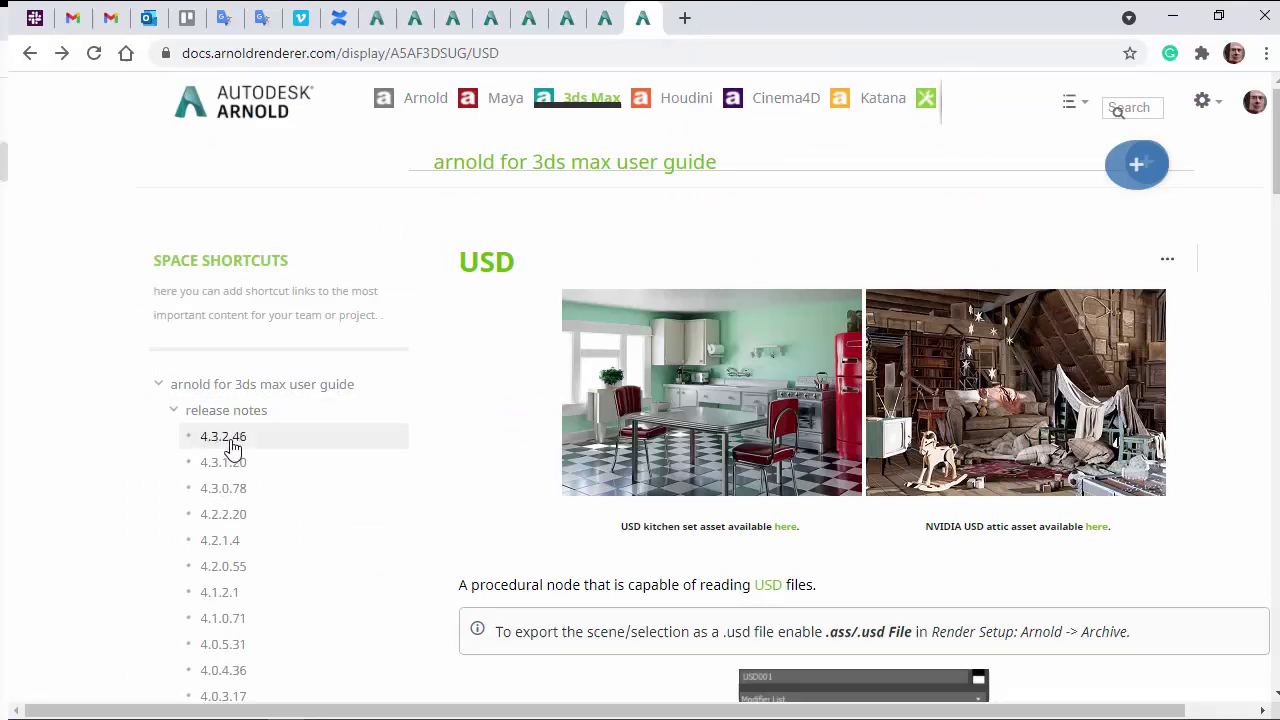
{"action": "left_click", "coordinate": [228, 440]}
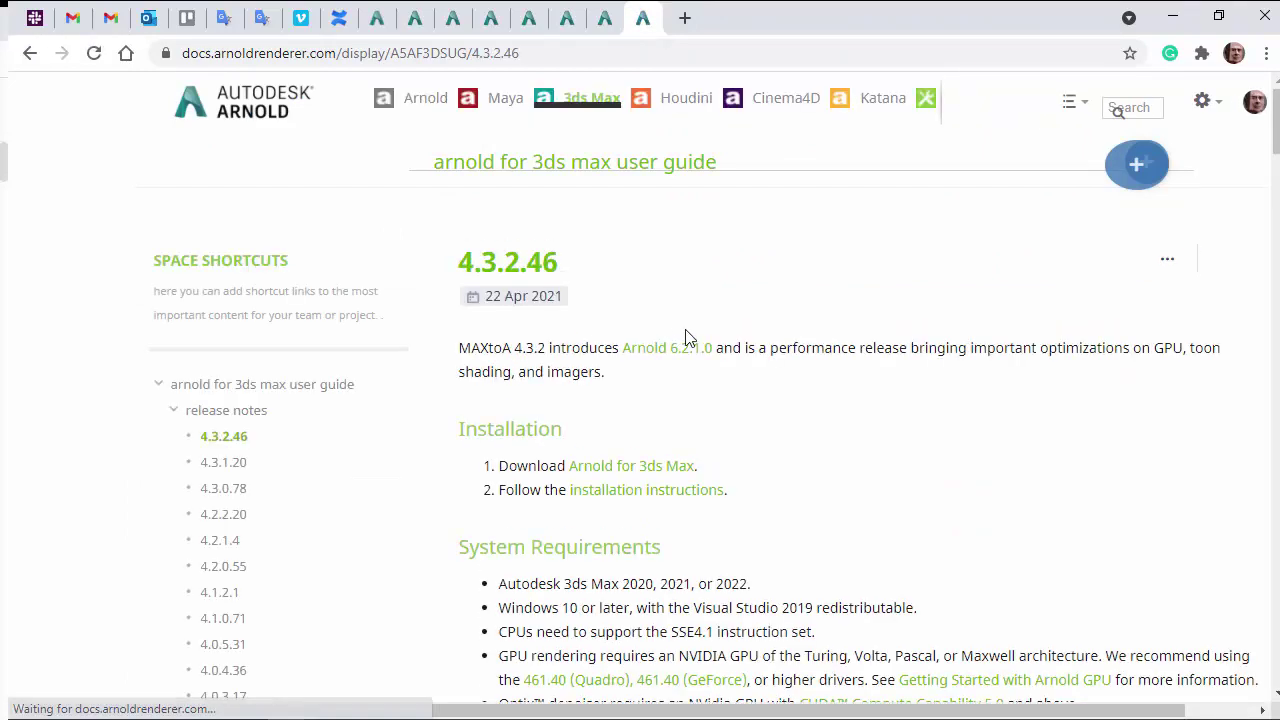
{"action": "key", "text": "alt+Tab"}
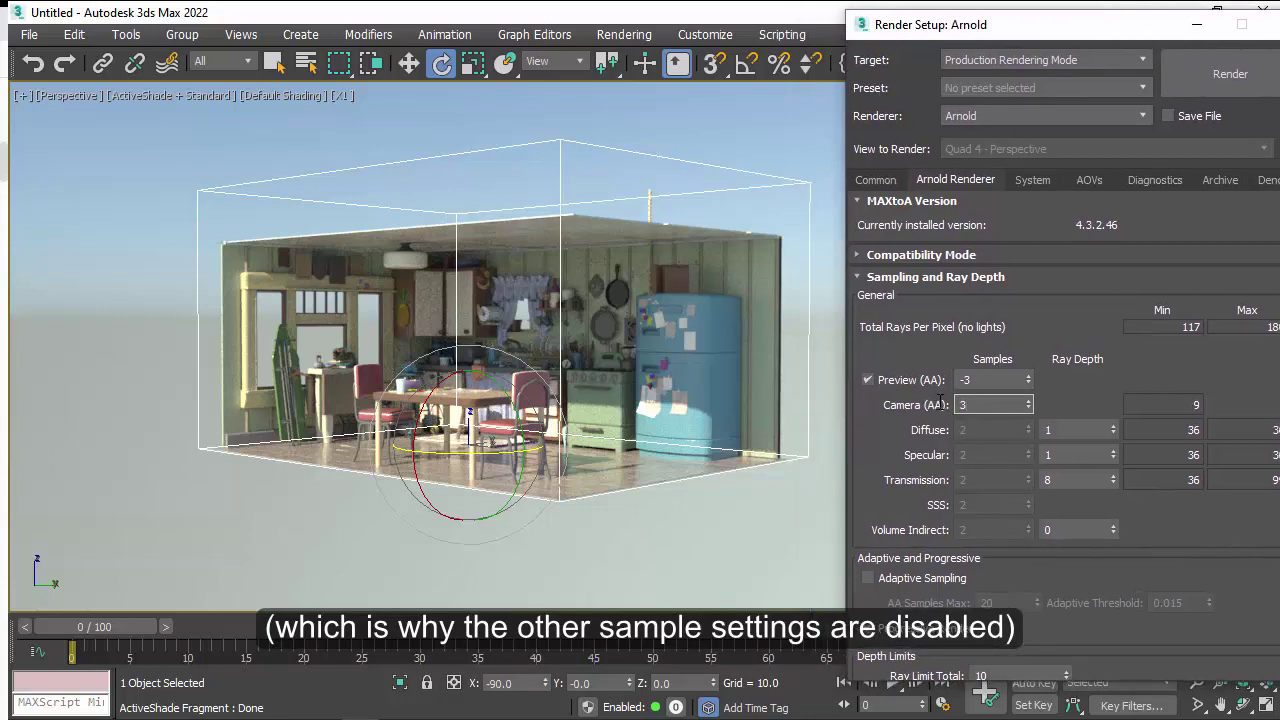
Move the render setup window aside and open the Arnold RenderView.
{"action": "left_click_drag", "start_coordinate": [945, 24], "coordinate": [1114, 24]}
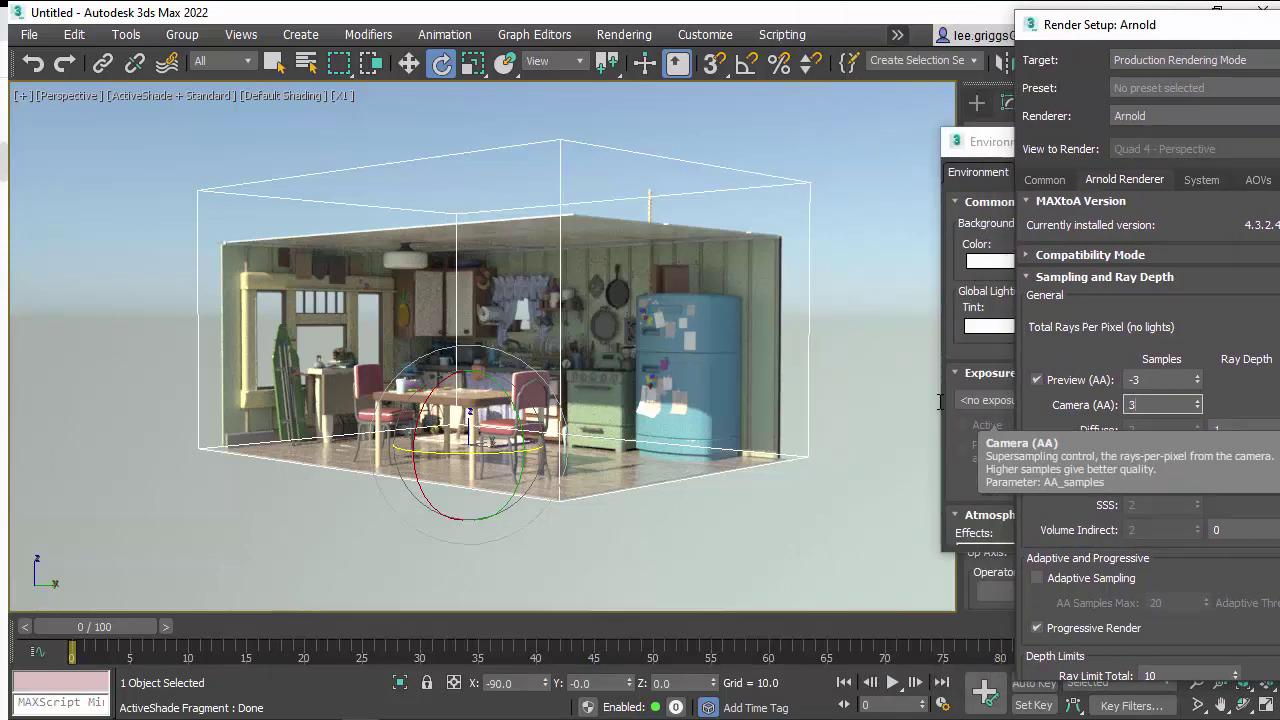
{"action": "left_click", "coordinate": [899, 36]}
{"action": "mouse_move", "coordinate": [916, 128]}
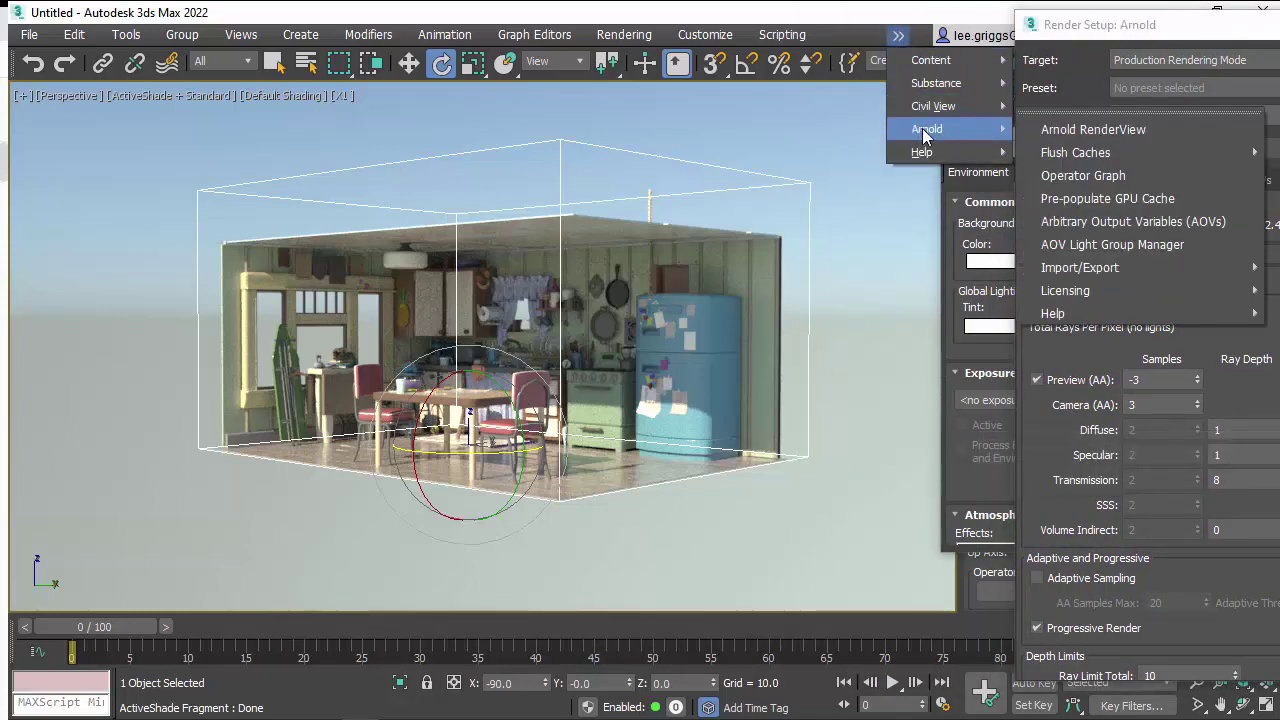
{"action": "left_click", "coordinate": [1062, 129]}
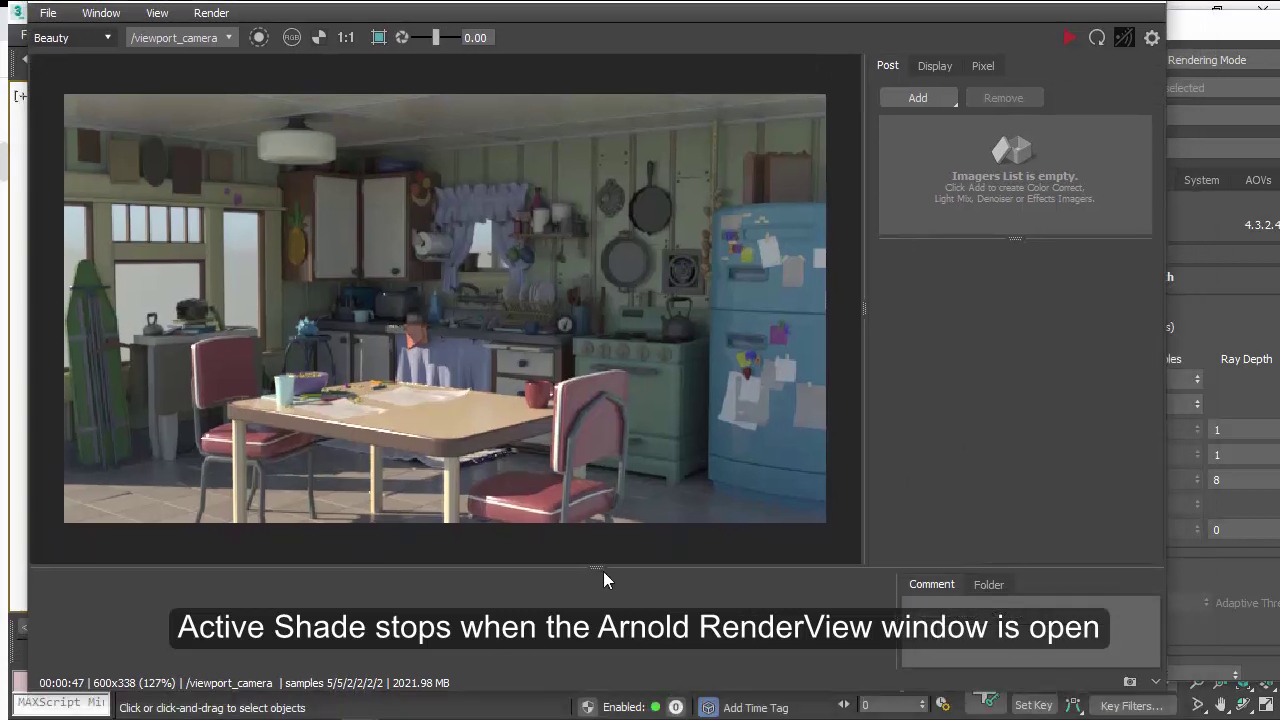
Store a snapshot of the kitchen render and run a live IPR session.
{"action": "mouse_move", "coordinate": [600, 568]}
{"action": "left_mouse_down"}
{"action": "mouse_move", "coordinate": [608, 606]}
{"action": "mouse_move", "coordinate": [584, 568]}
{"action": "left_mouse_up"}
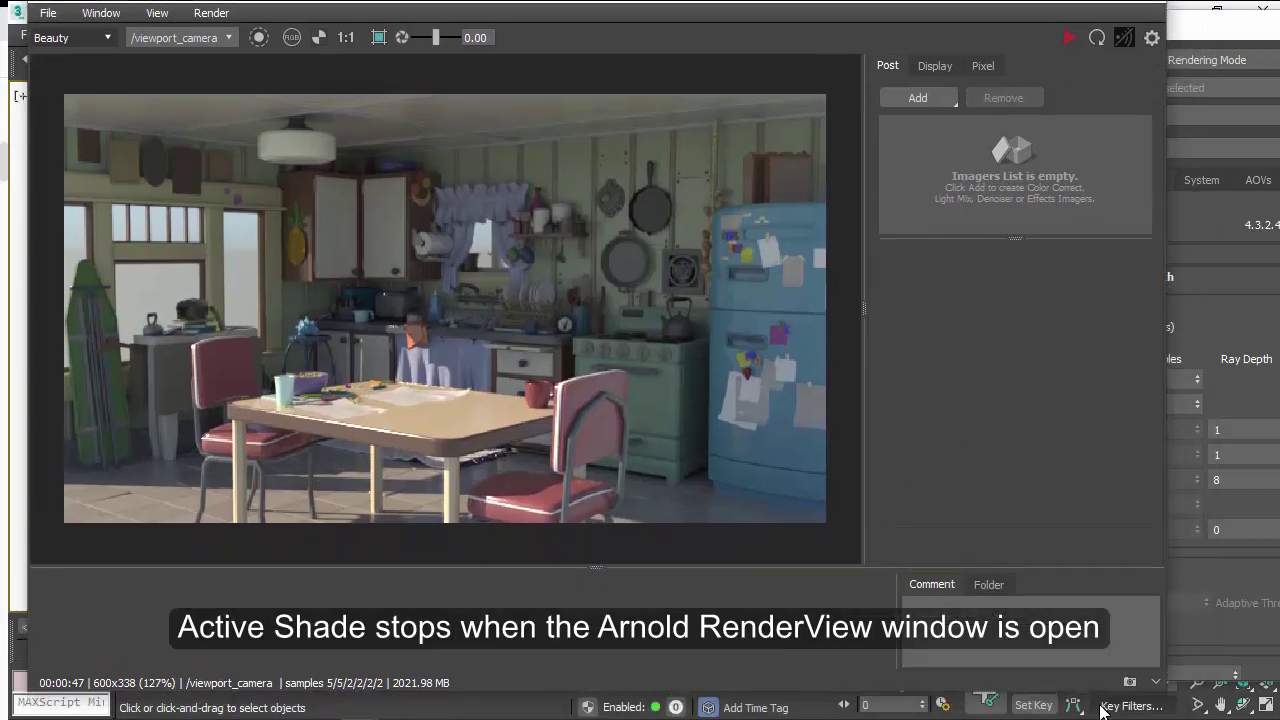
{"action": "left_click", "coordinate": [1129, 683]}
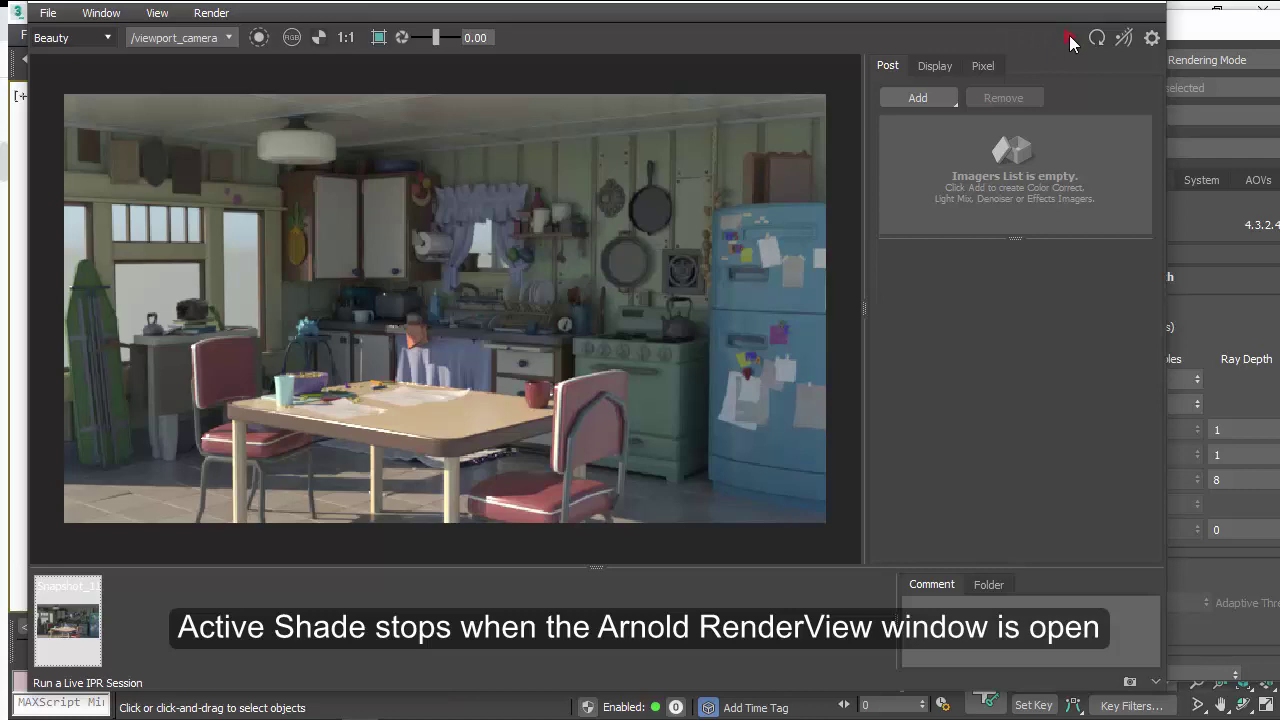
{"action": "left_click", "coordinate": [1069, 37]}
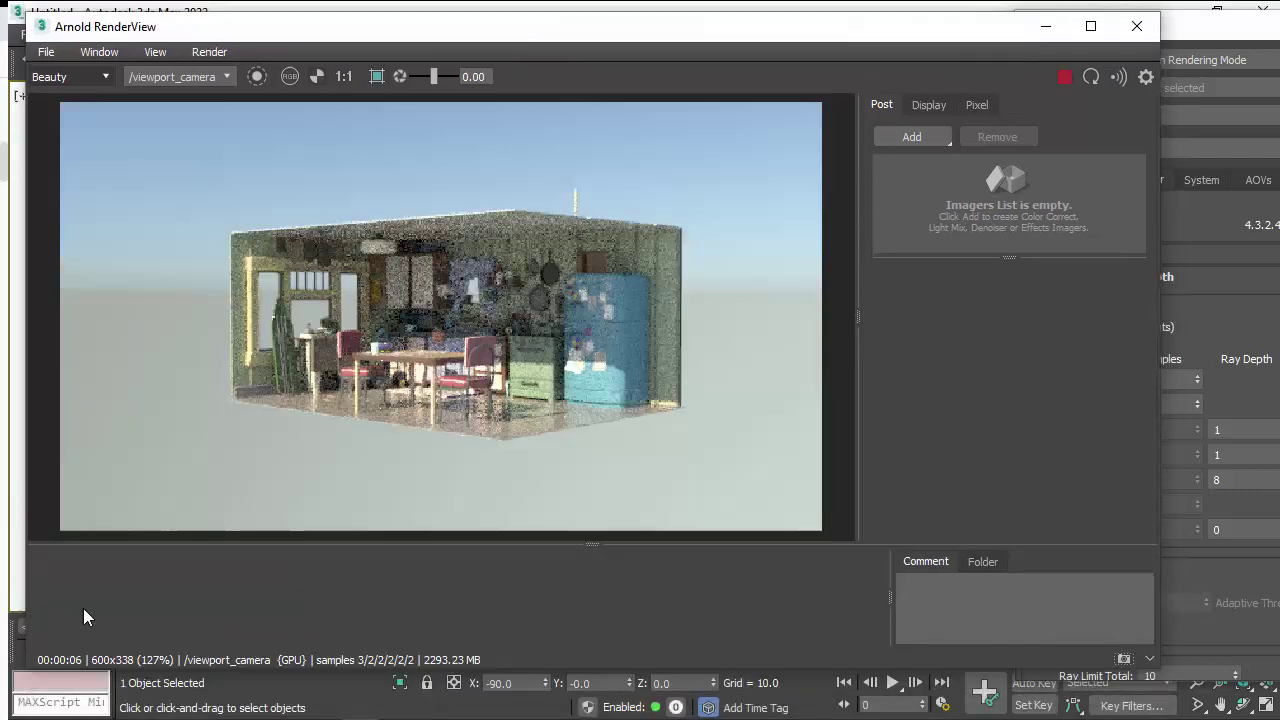
Frame the kitchen interior close up in the Perspective viewport and store a render snapshot with the comment "3aa".
{"action": "left_click_drag", "start_coordinate": [23, 608], "coordinate": [303, 603]}
{"action": "left_click", "coordinate": [251, 438]}
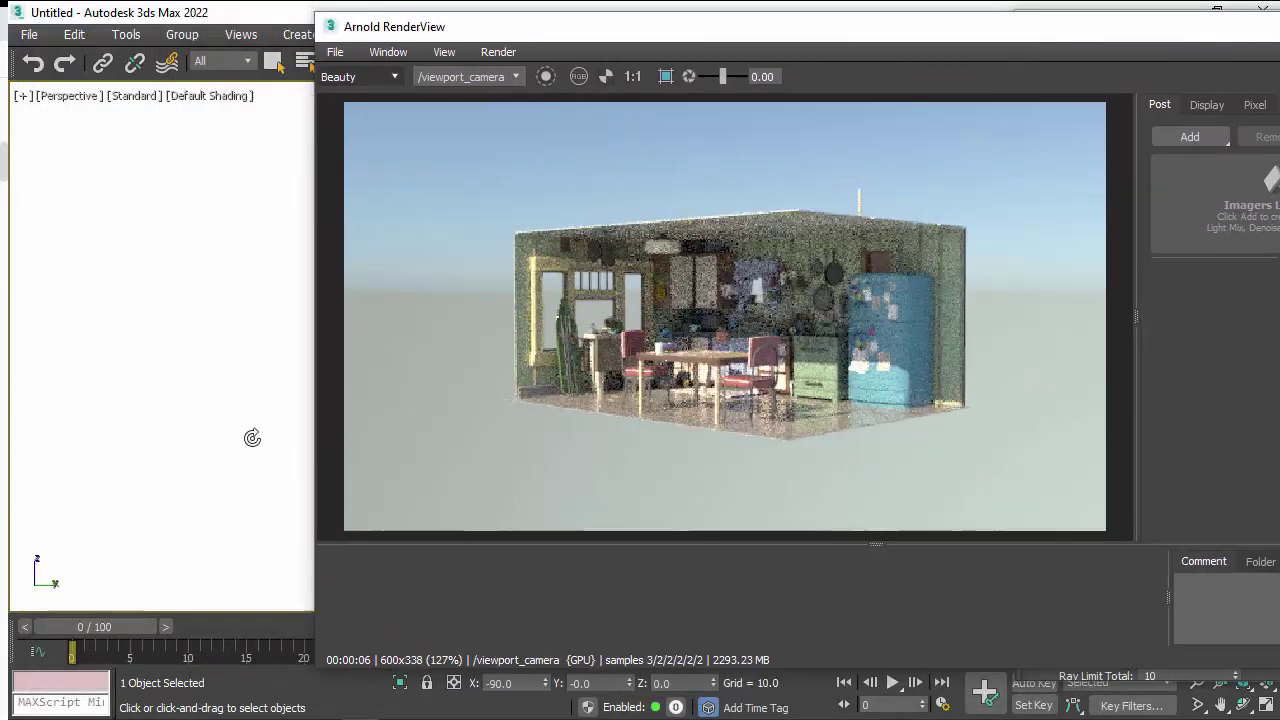
{"action": "scroll", "coordinate": [251, 447], "scroll_direction": "up", "scroll_amount": 10}
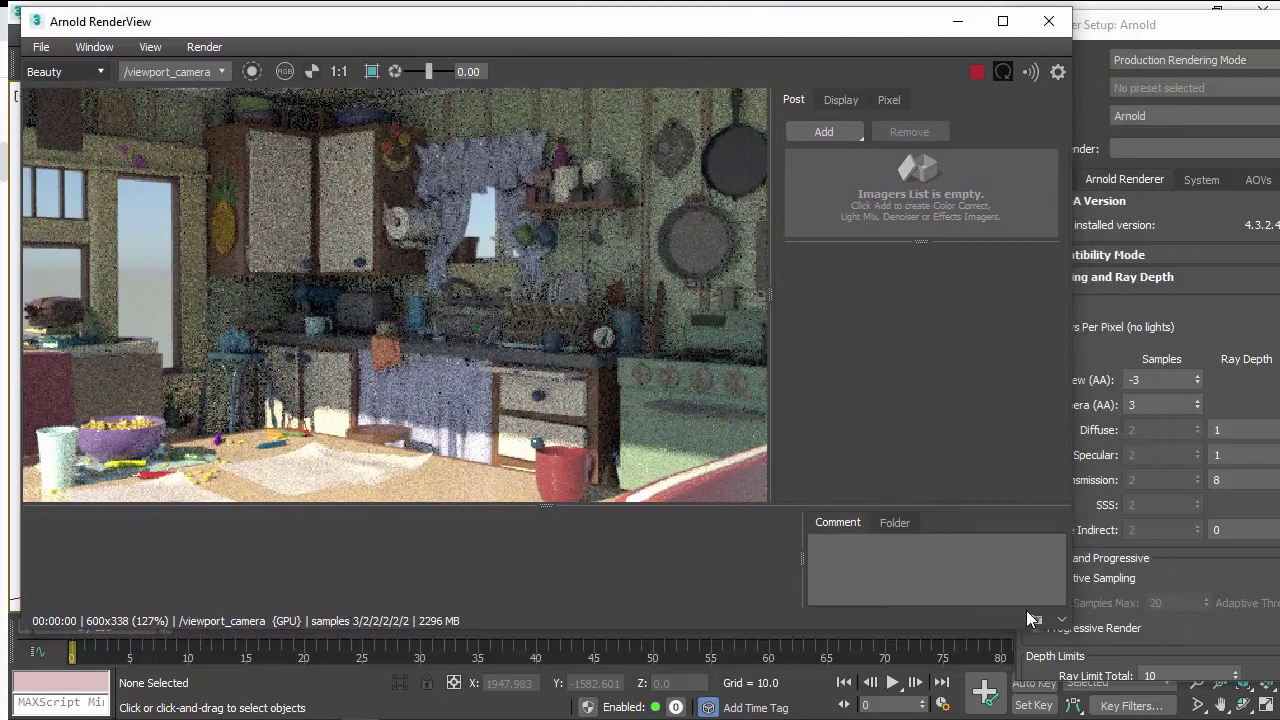
{"action": "left_click", "coordinate": [1036, 622]}
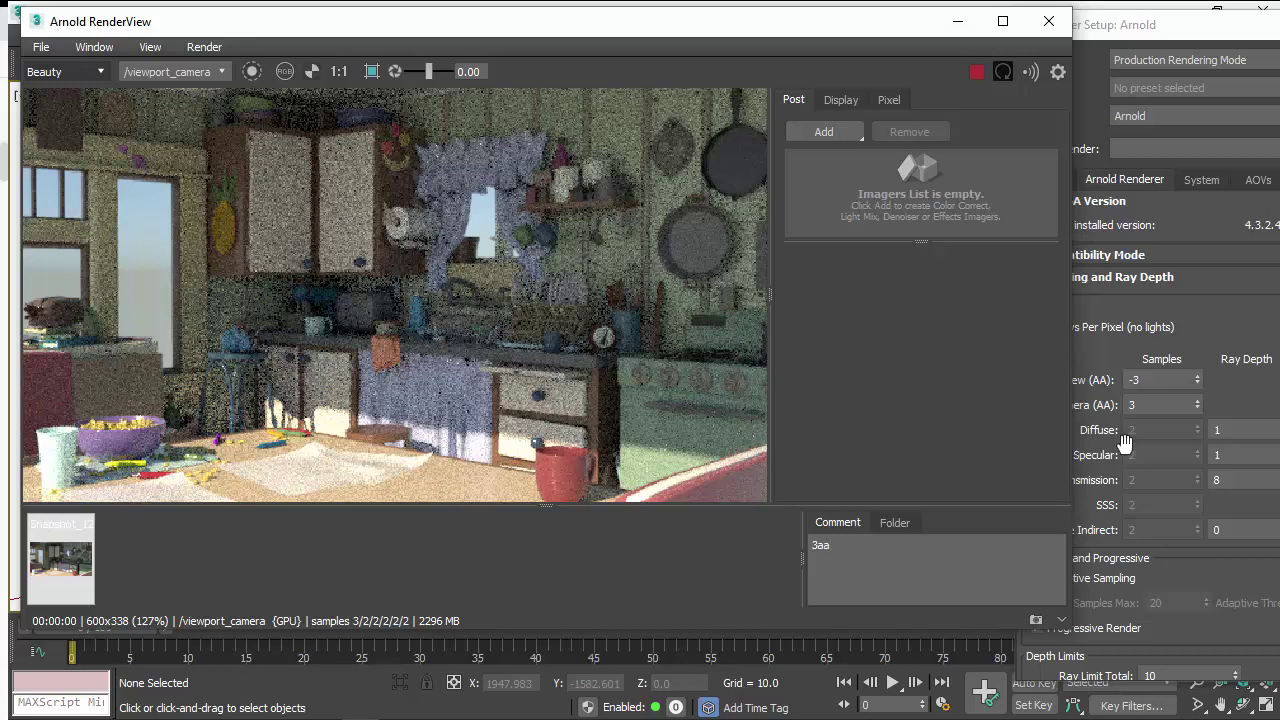
Set the Camera (AA) samples to 10 and compare the new render with the stored 3aa snapshot.
{"action": "left_click", "coordinate": [1151, 403]}
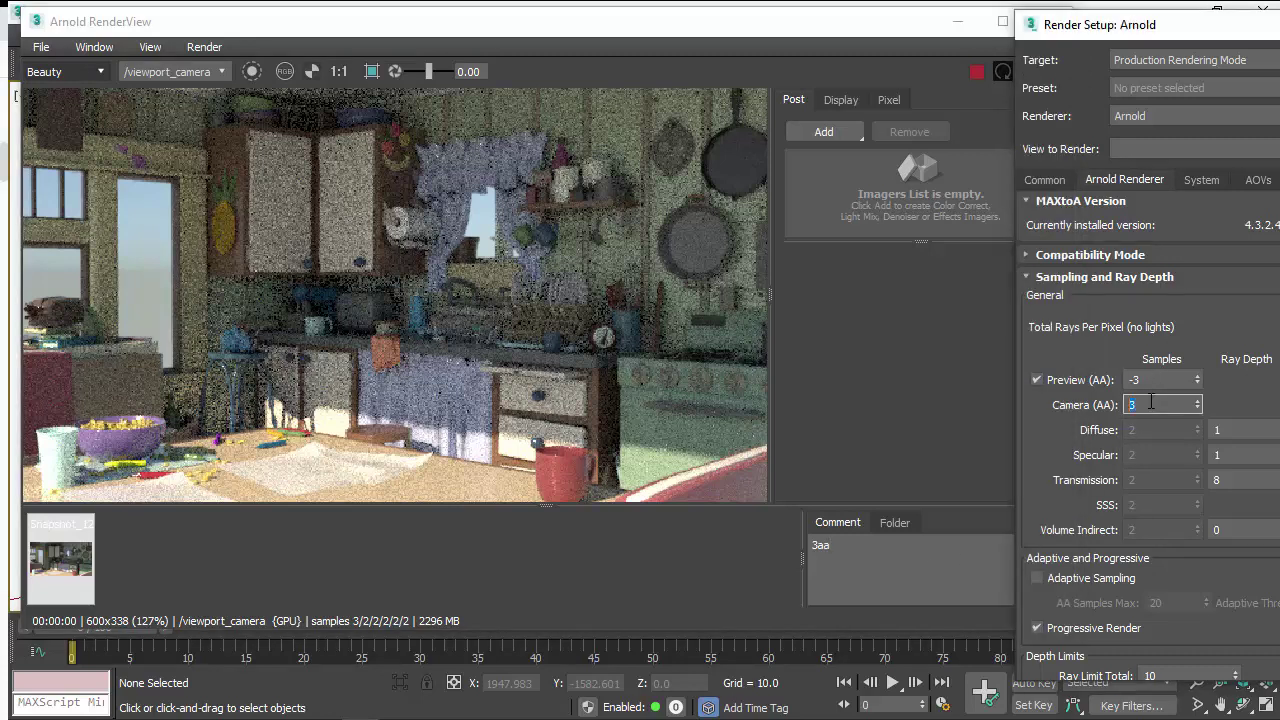
{"action": "key", "text": "Return"}
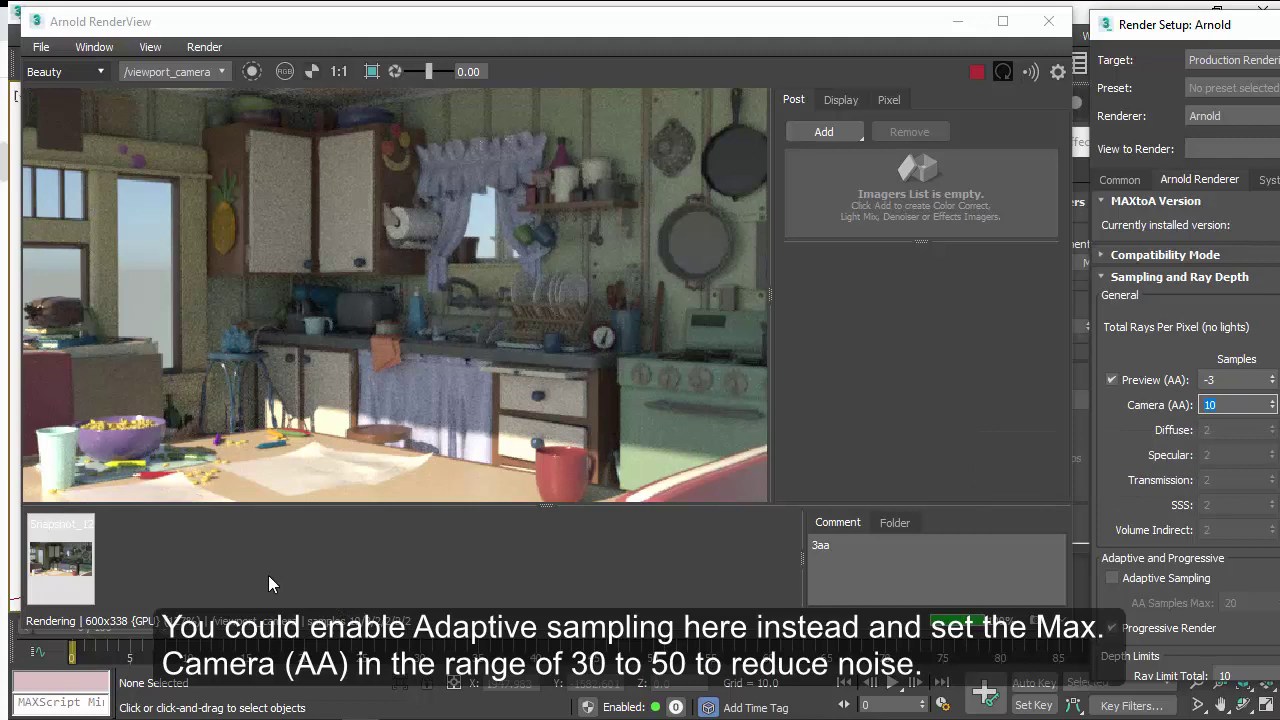
{"action": "left_click", "coordinate": [66, 562]}
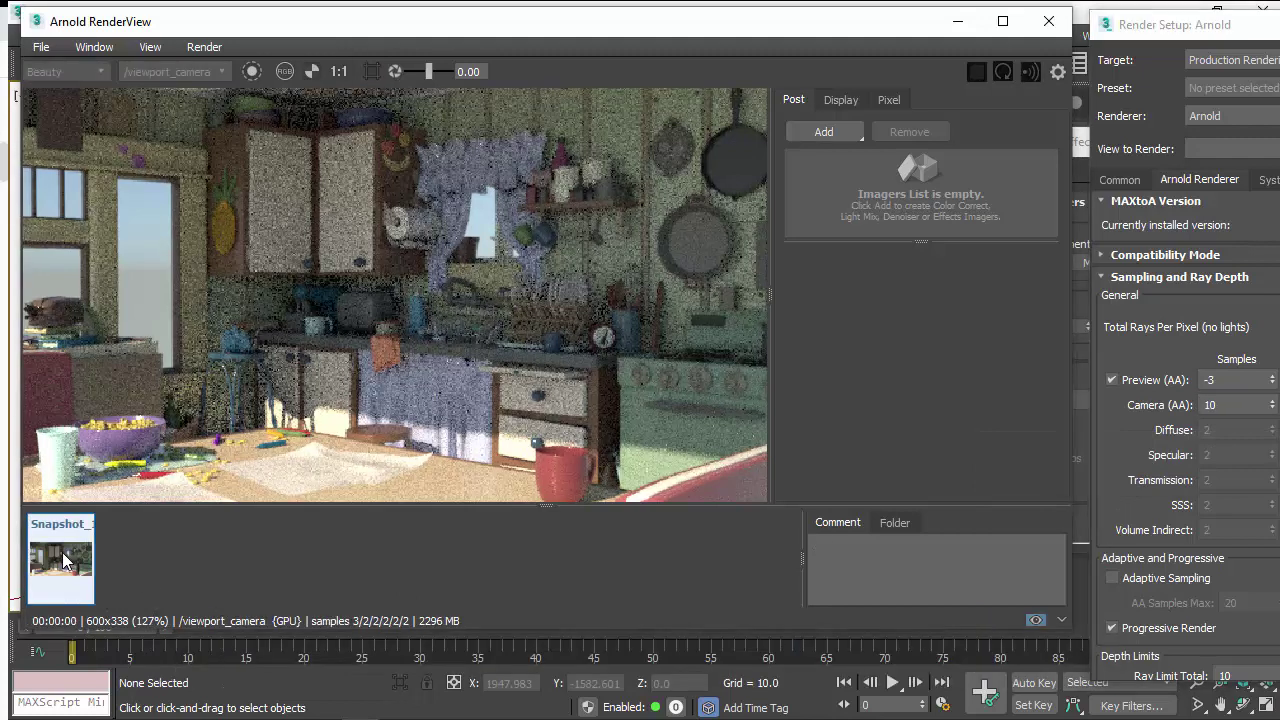
{"action": "left_click", "coordinate": [63, 562]}
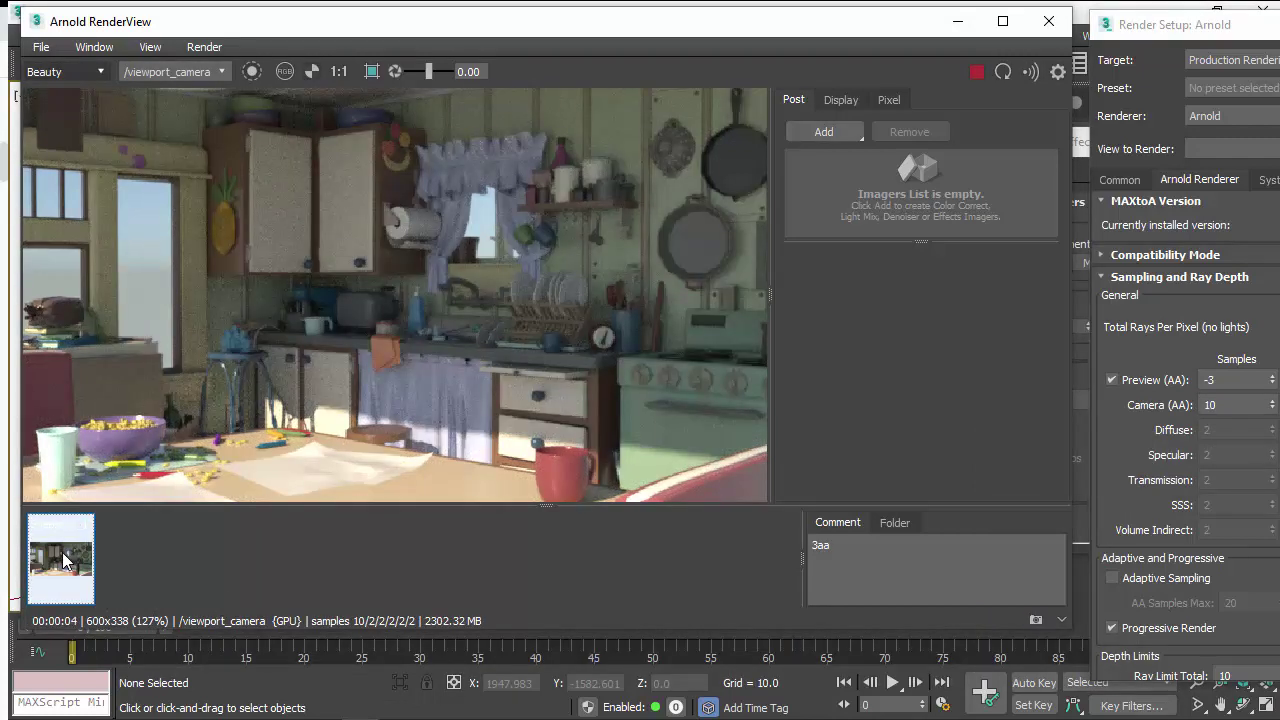
{"action": "left_click", "coordinate": [63, 562]}
{"action": "left_click", "coordinate": [63, 562]}
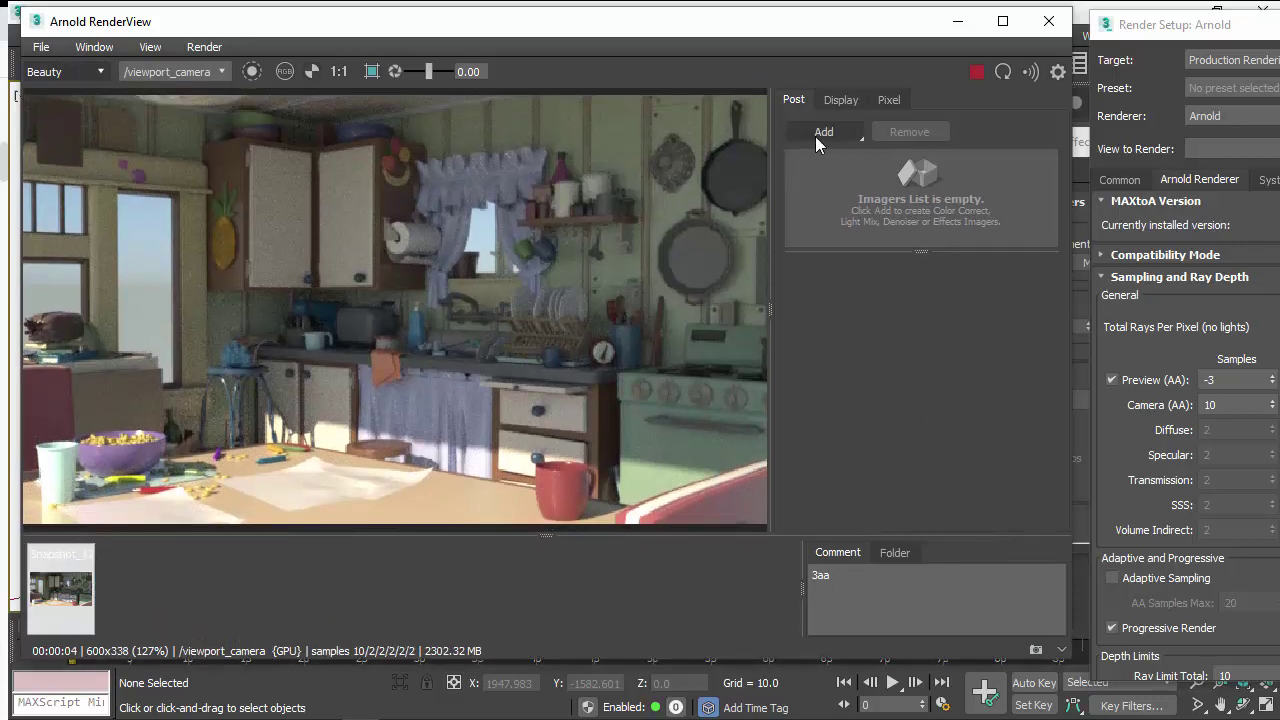
Add a Denoiser Optix imager to the render and set the Camera (AA) samples to 3.
{"action": "left_click", "coordinate": [829, 133]}
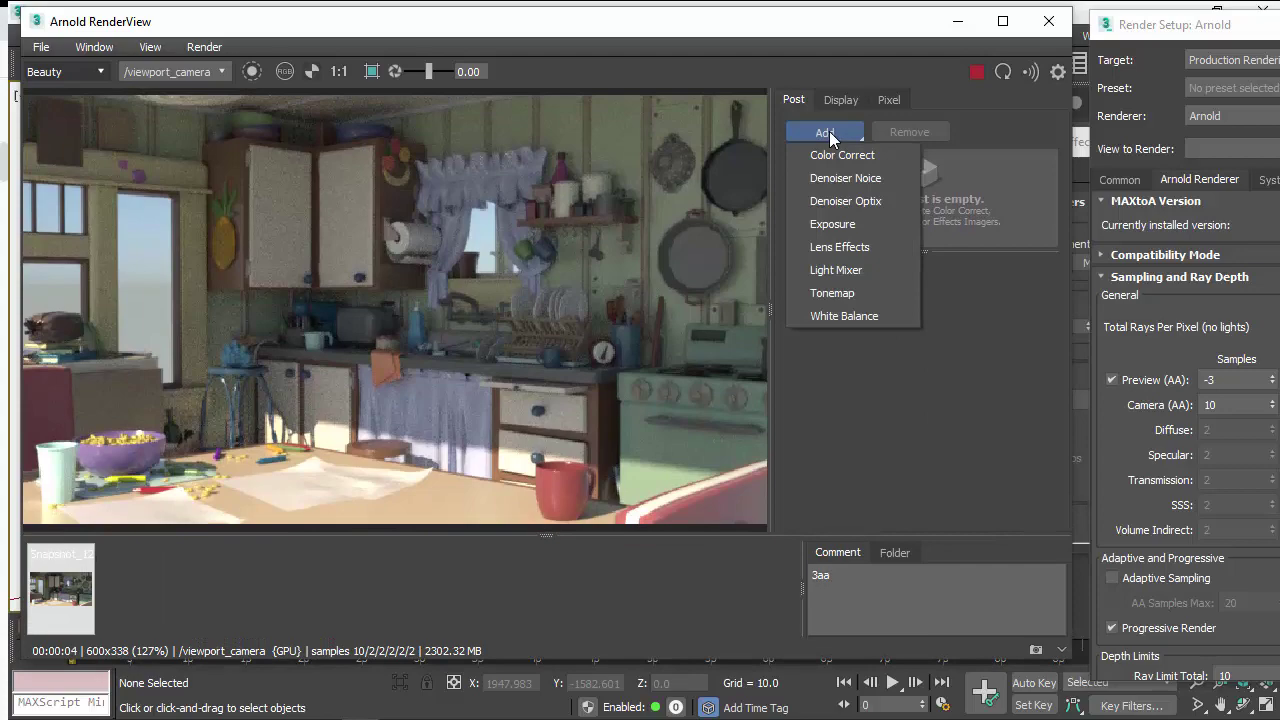
{"action": "left_click", "coordinate": [868, 201]}
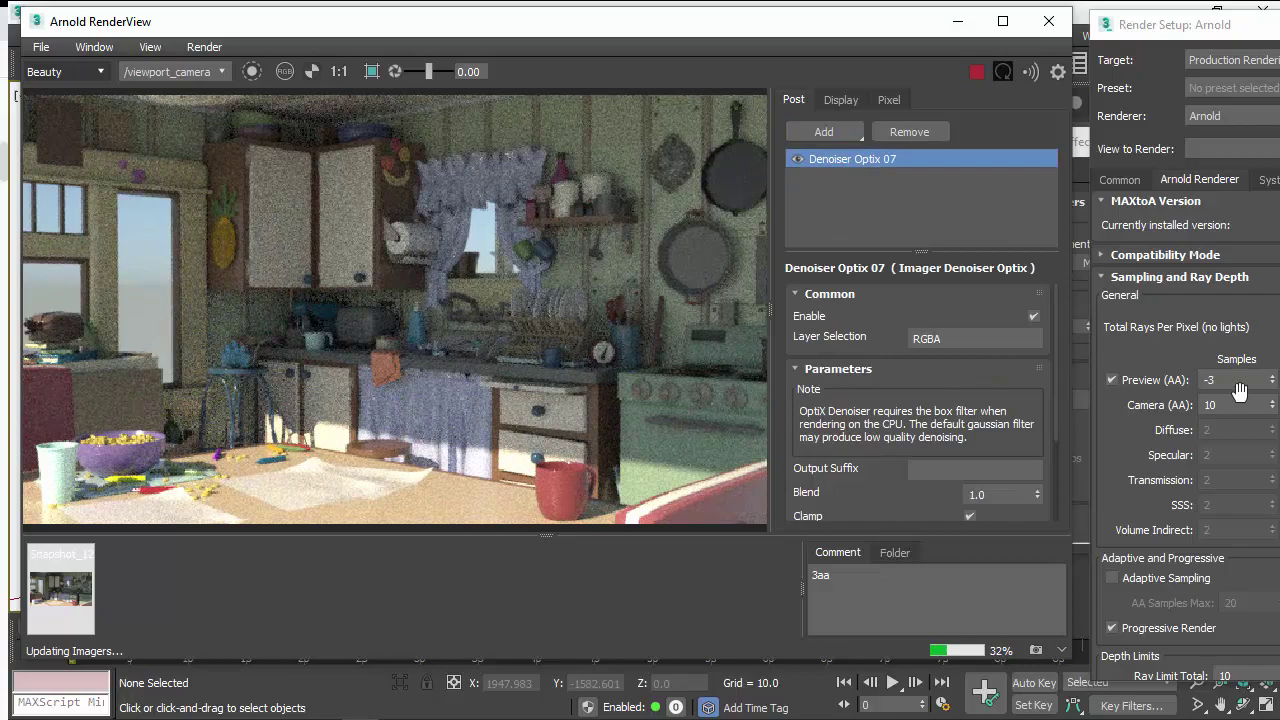
{"action": "double_click", "coordinate": [1238, 405]}
{"action": "type", "text": "3"}
{"action": "key", "text": "Return"}
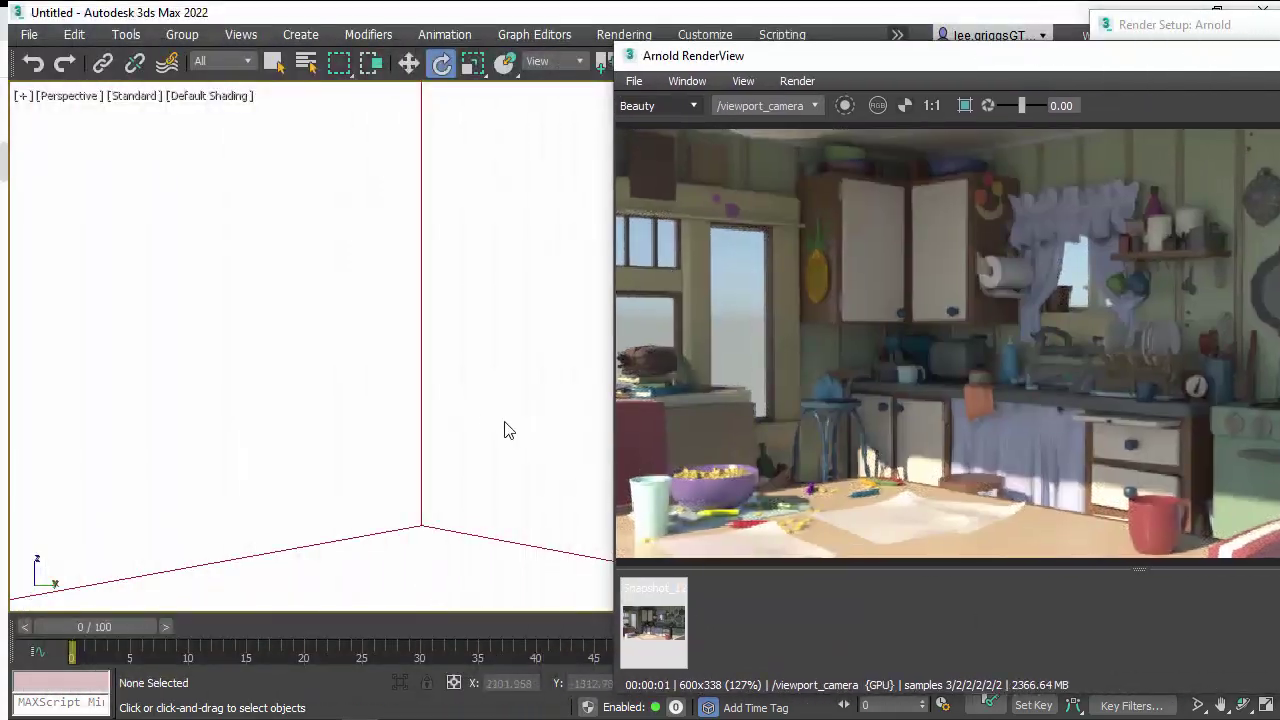
Reframe the kitchen in the Perspective viewport to examine how the denoised interactive render updates.
{"action": "scroll", "coordinate": [484, 424], "scroll_direction": "down", "scroll_amount": 2}
{"action": "scroll", "coordinate": [483, 424], "scroll_direction": "up", "scroll_amount": 2}
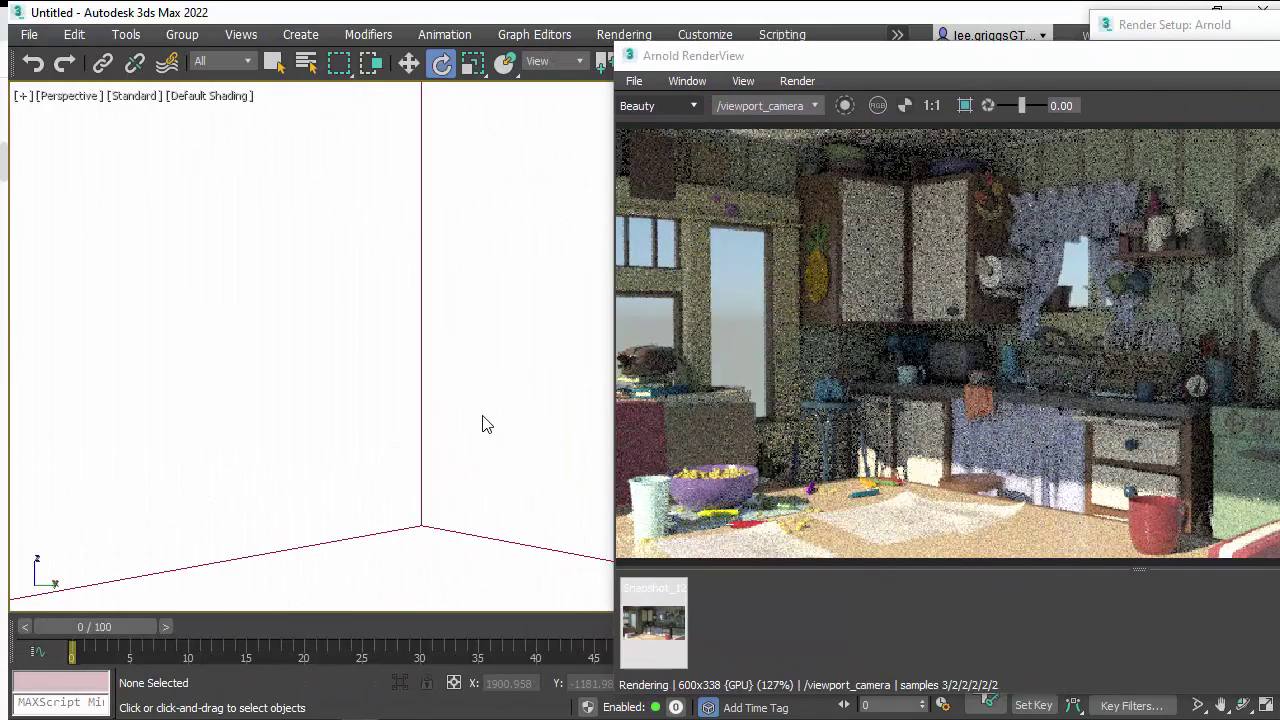
{"action": "scroll", "coordinate": [486, 423], "scroll_direction": "down", "scroll_amount": 2}
{"action": "middle_click_drag", "start_coordinate": [486, 423], "coordinate": [436, 416]}
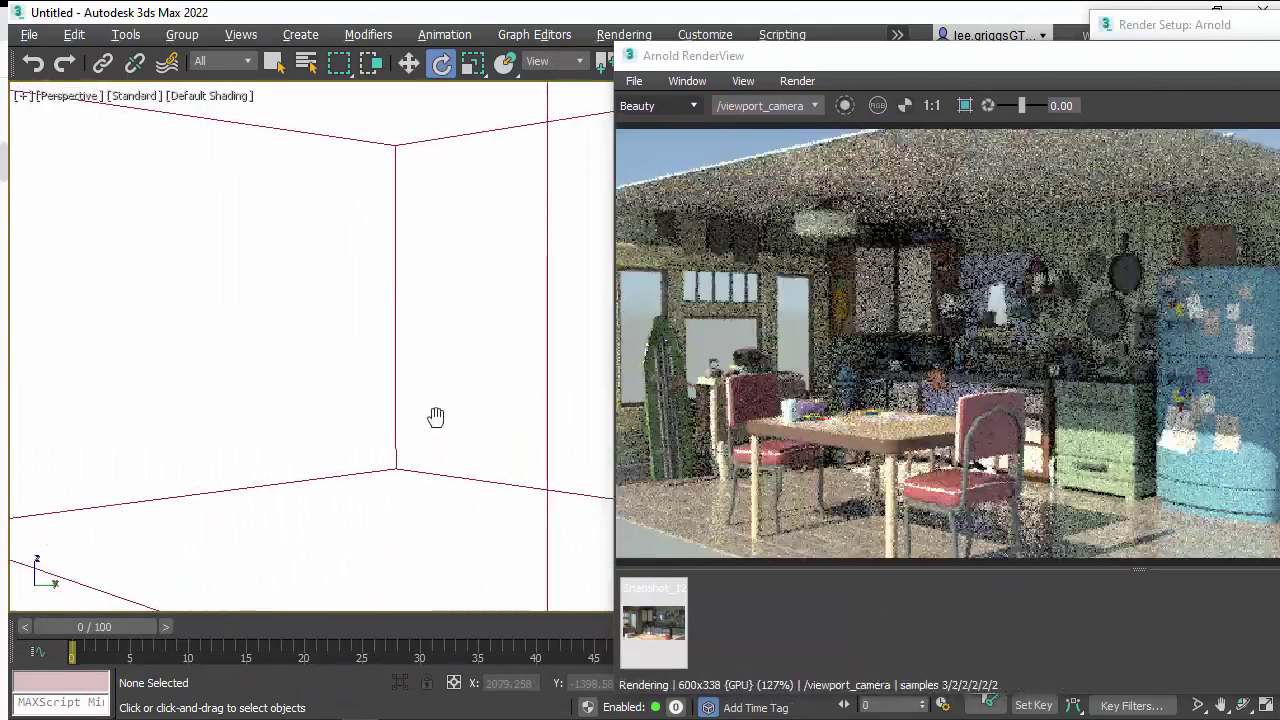
{"action": "scroll", "coordinate": [437, 426], "scroll_direction": "up", "scroll_amount": 2}
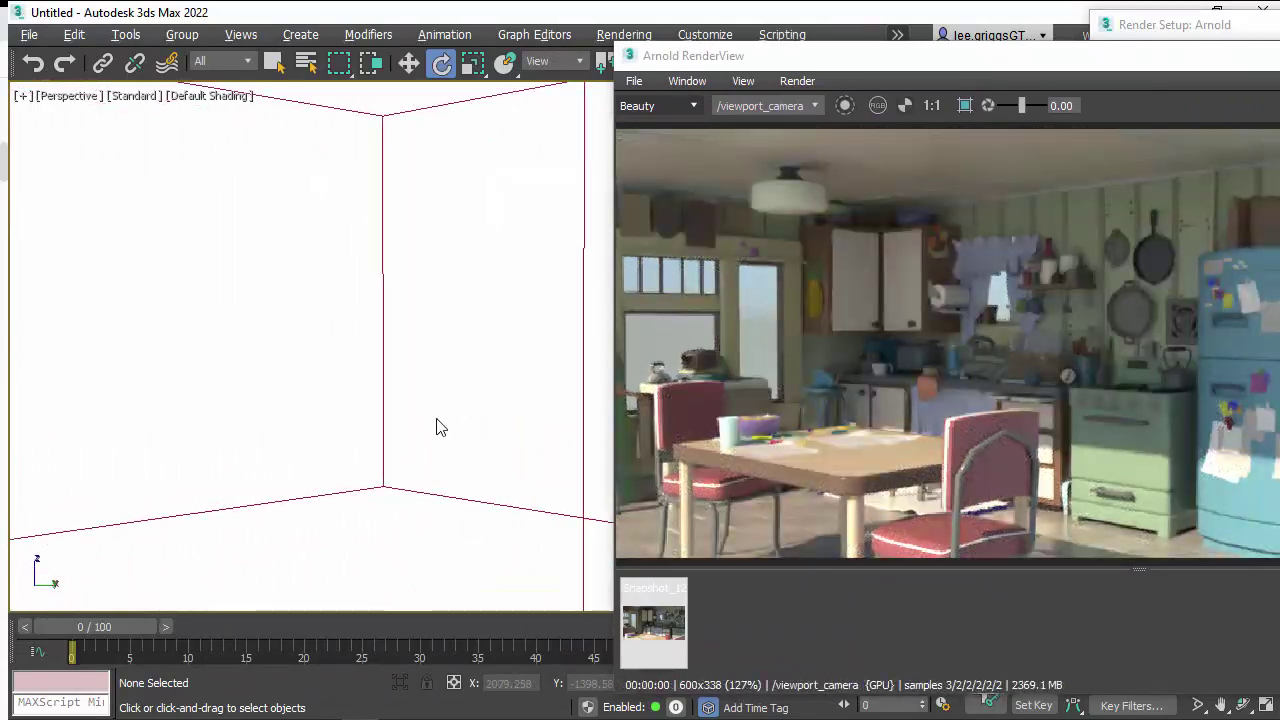
{"action": "middle_click_drag", "start_coordinate": [437, 426], "coordinate": [393, 414]}
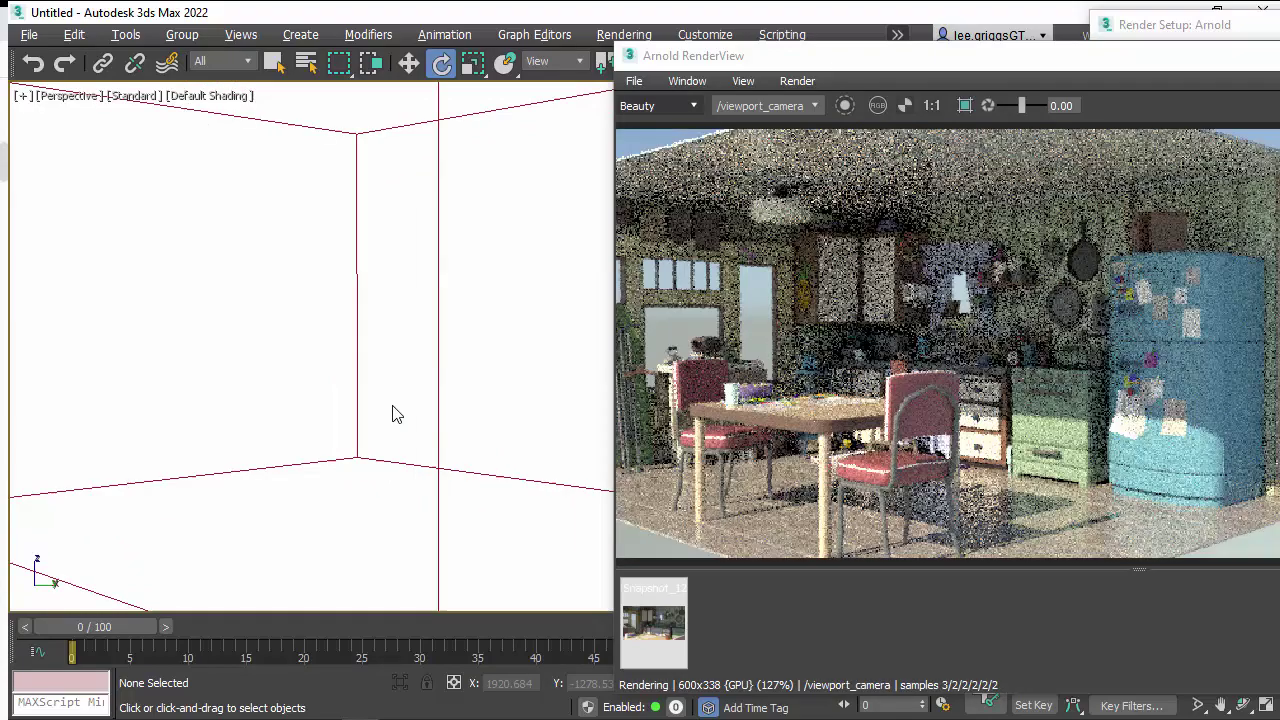
{"action": "left_click_drag", "start_coordinate": [1125, 58], "coordinate": [562, 55]}
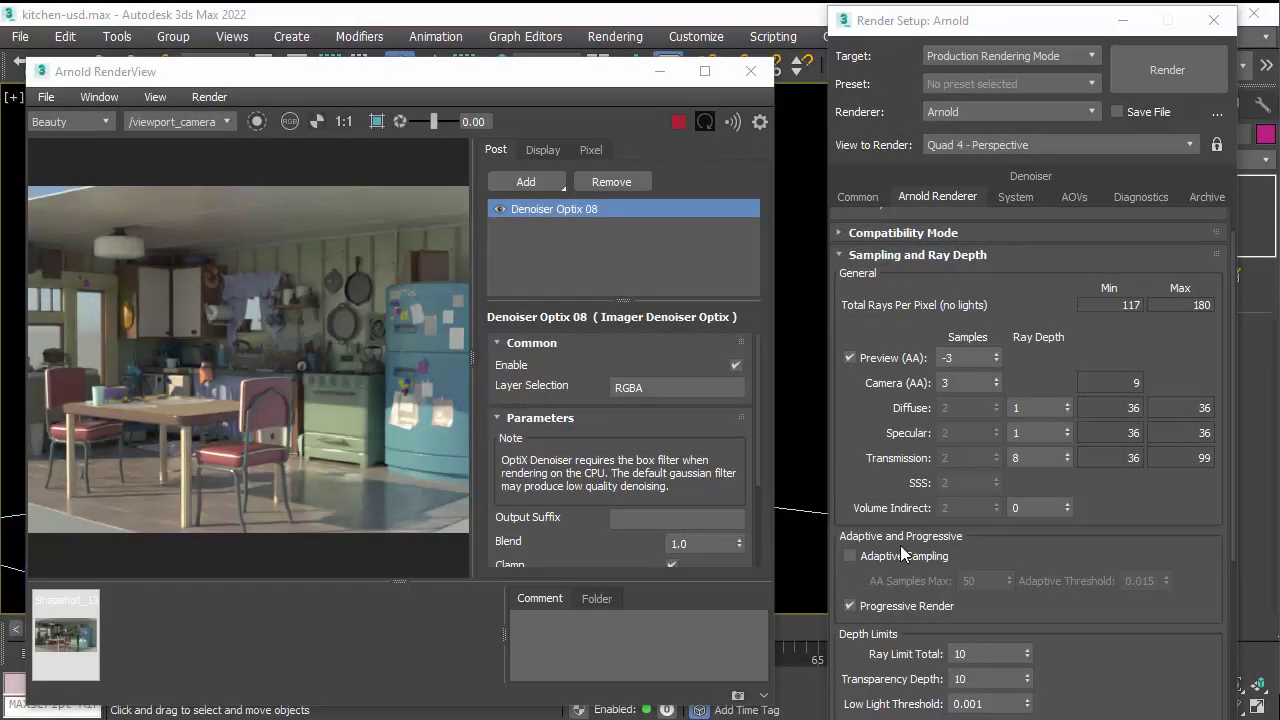
Switch the Arnold render device to CPU and remove the Denoiser Optix imager from the render.
{"action": "left_click", "coordinate": [1015, 195]}
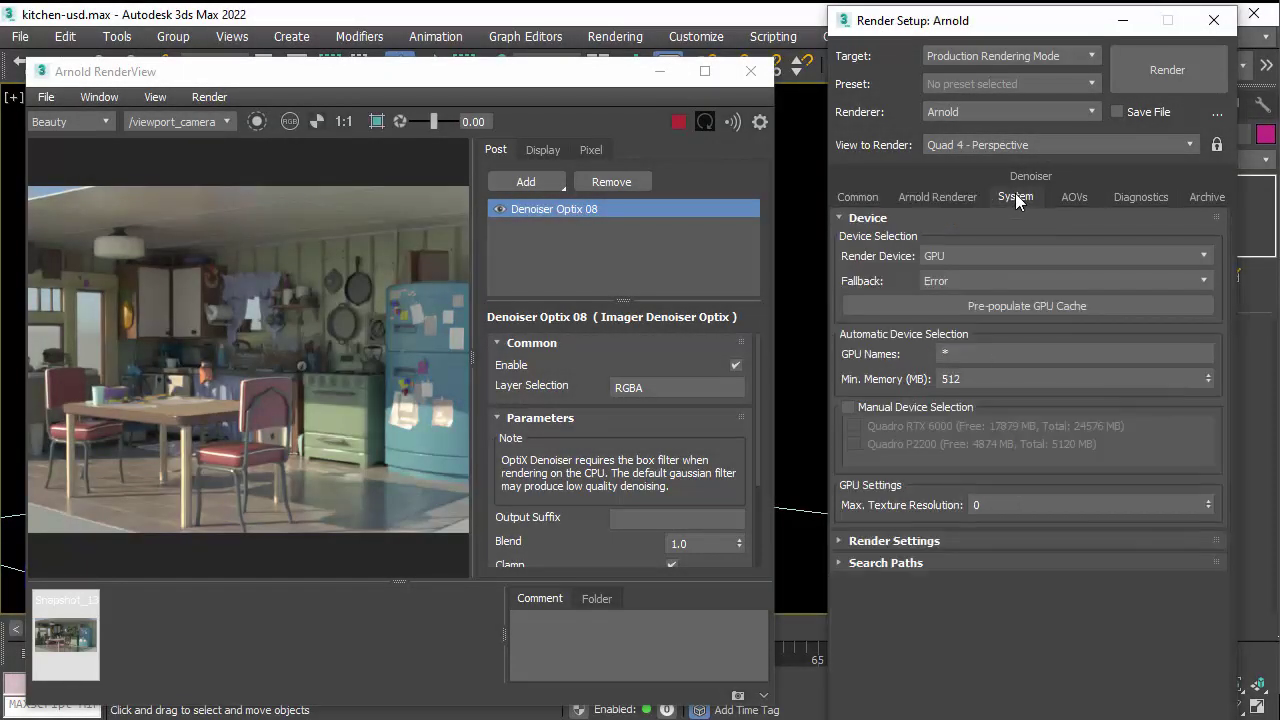
{"action": "left_click", "coordinate": [948, 255]}
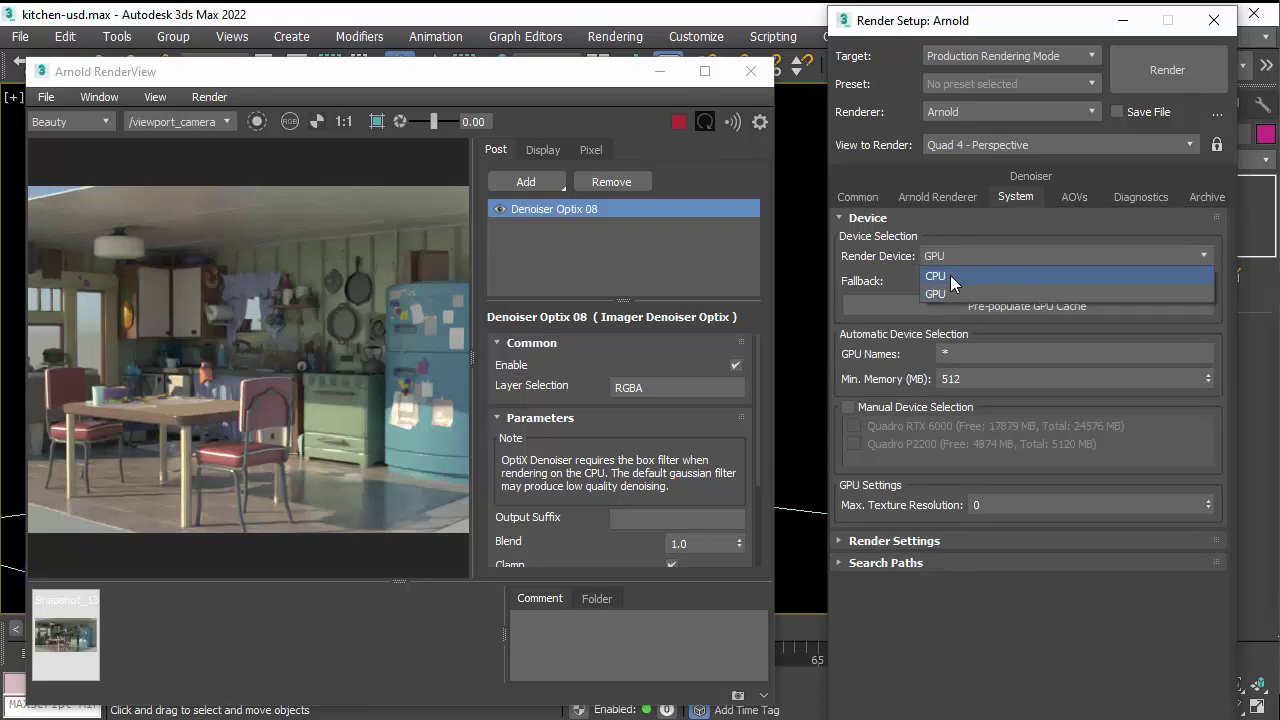
{"action": "left_click", "coordinate": [950, 276]}
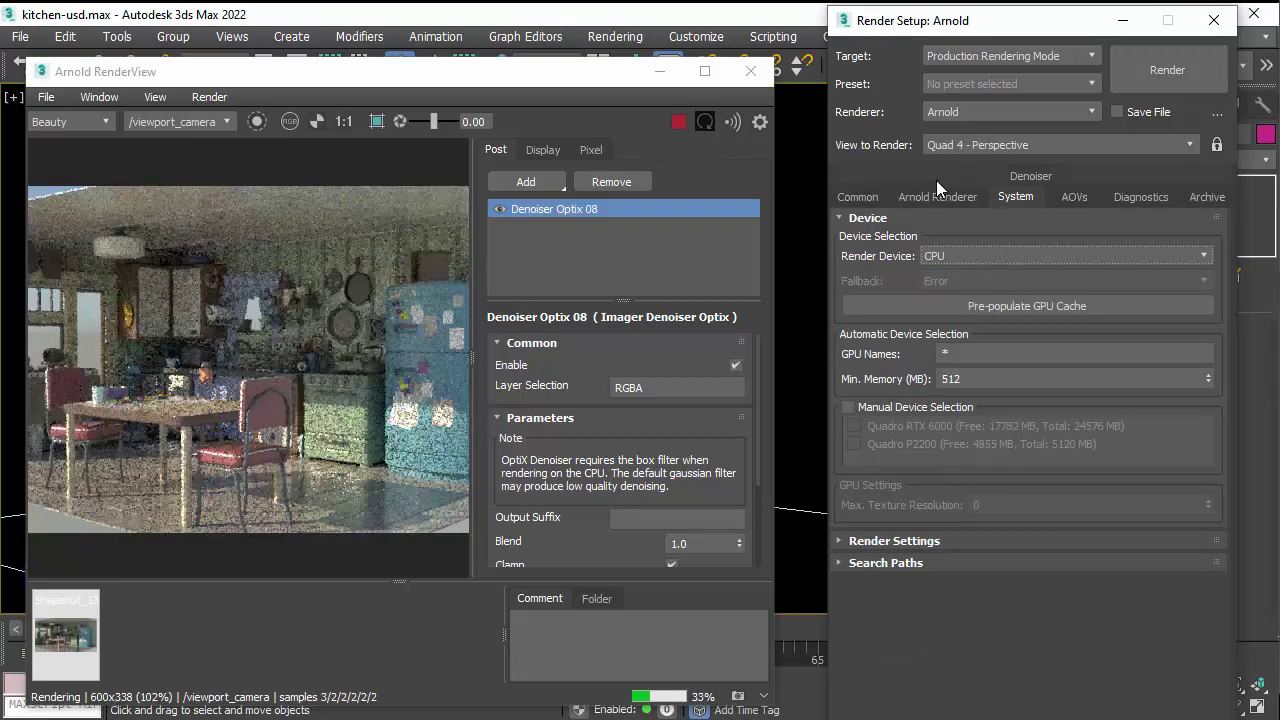
{"action": "left_click", "coordinate": [613, 181]}
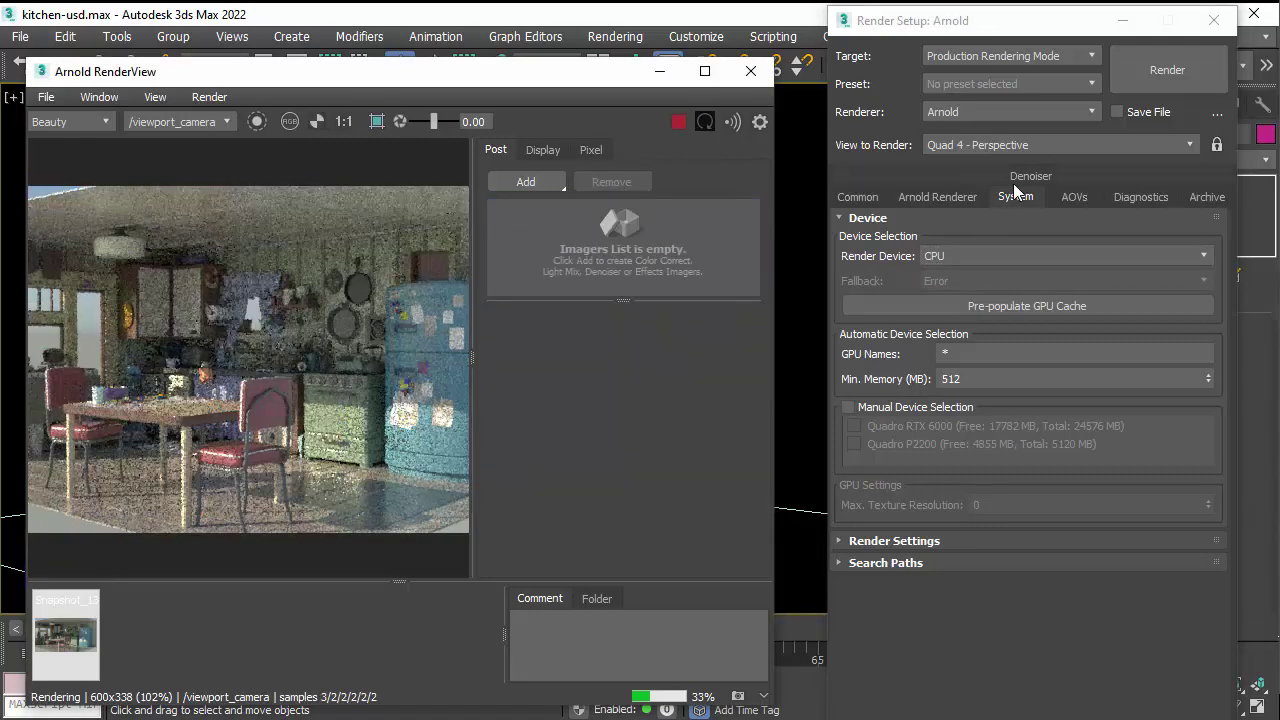
Store a snapshot of the undenoised render, and set the Diffuse samples to 5.
{"action": "left_click", "coordinate": [937, 197]}
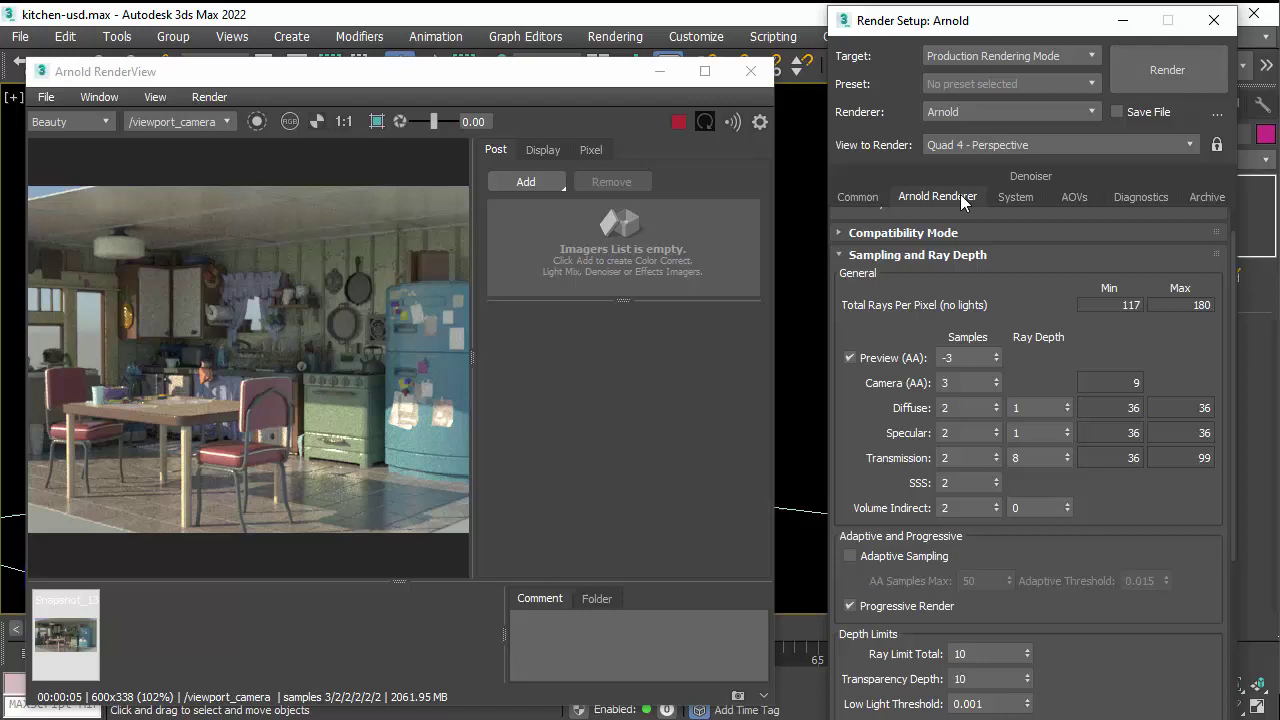
{"action": "left_click", "coordinate": [476, 95]}
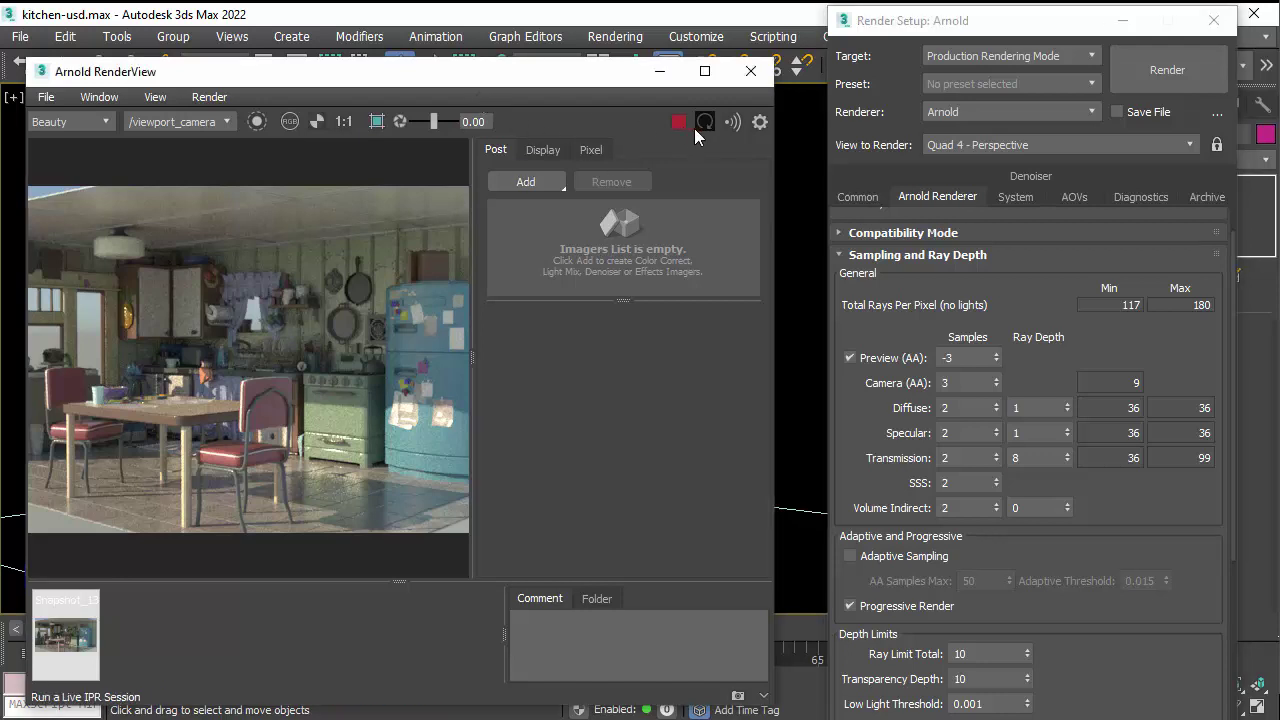
{"action": "left_click", "coordinate": [759, 121]}
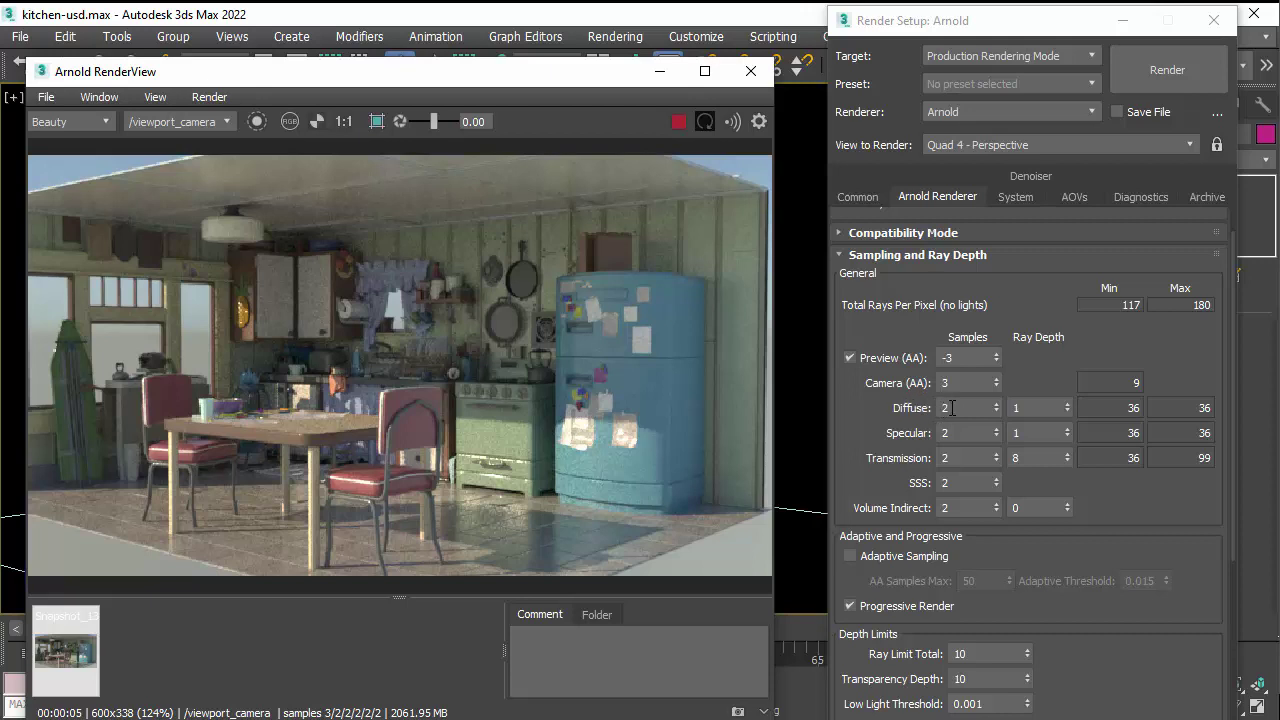
{"action": "left_click", "coordinate": [952, 407]}
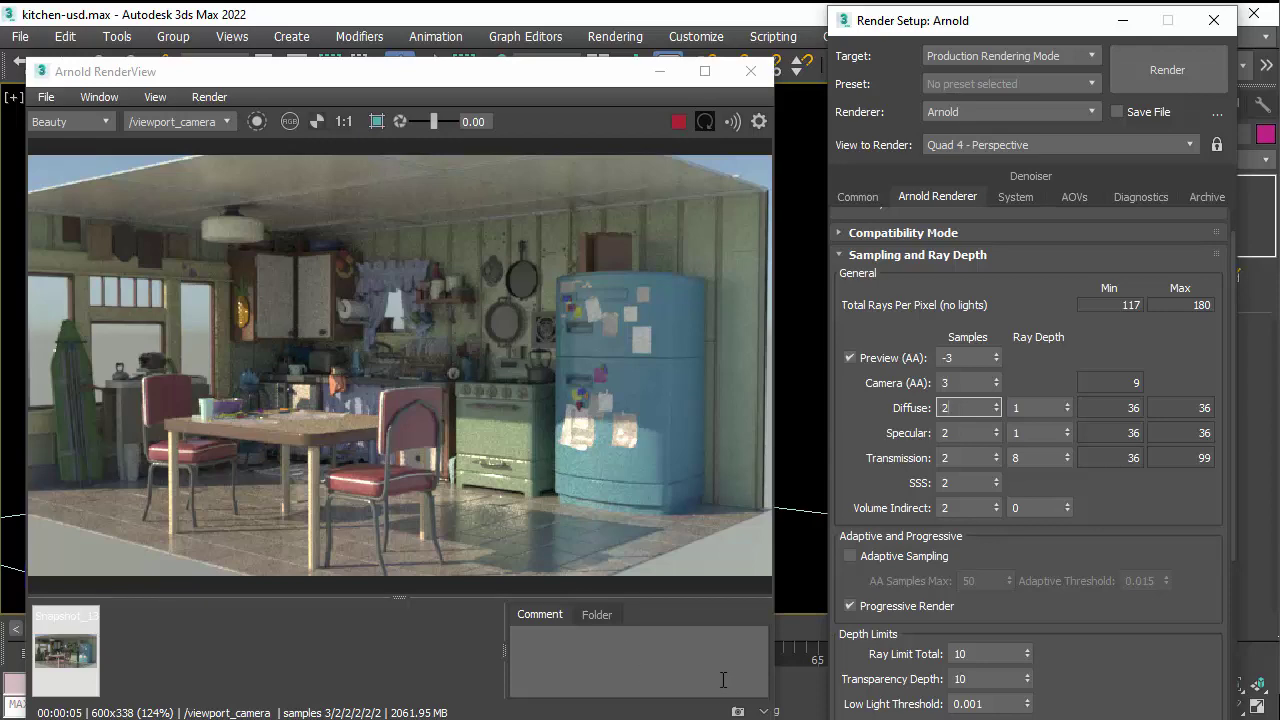
{"action": "left_click", "coordinate": [738, 713]}
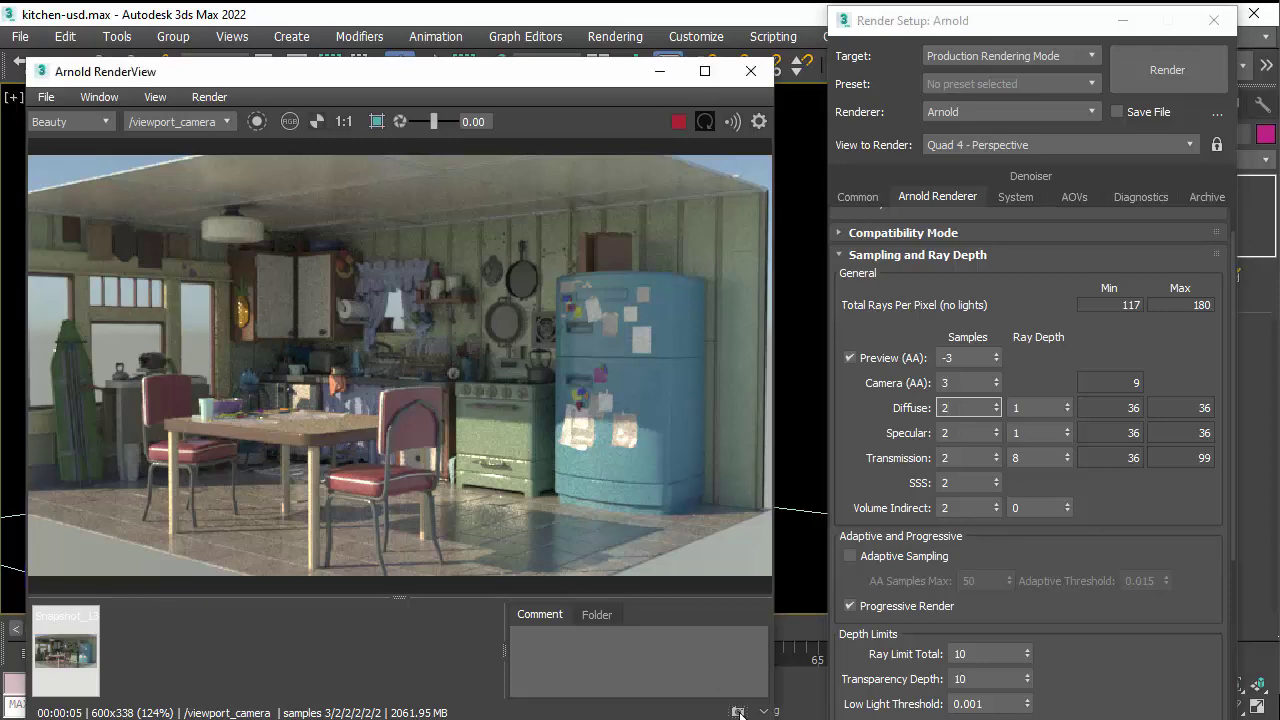
{"action": "left_click", "coordinate": [969, 407]}
{"action": "type", "text": "5"}
{"action": "key", "text": "Return"}
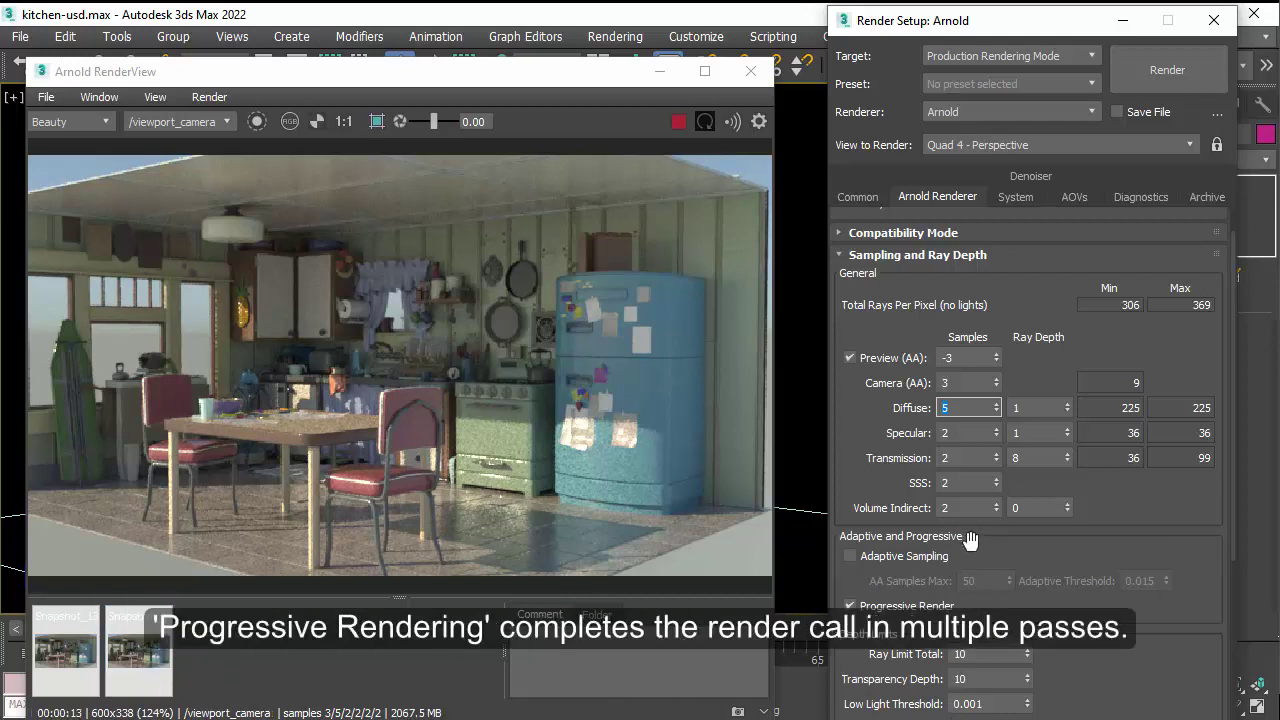
Compare the newest stored snapshot with the current render close up on the cabinets and window, and resume the live render.
{"action": "left_click", "coordinate": [141, 641]}
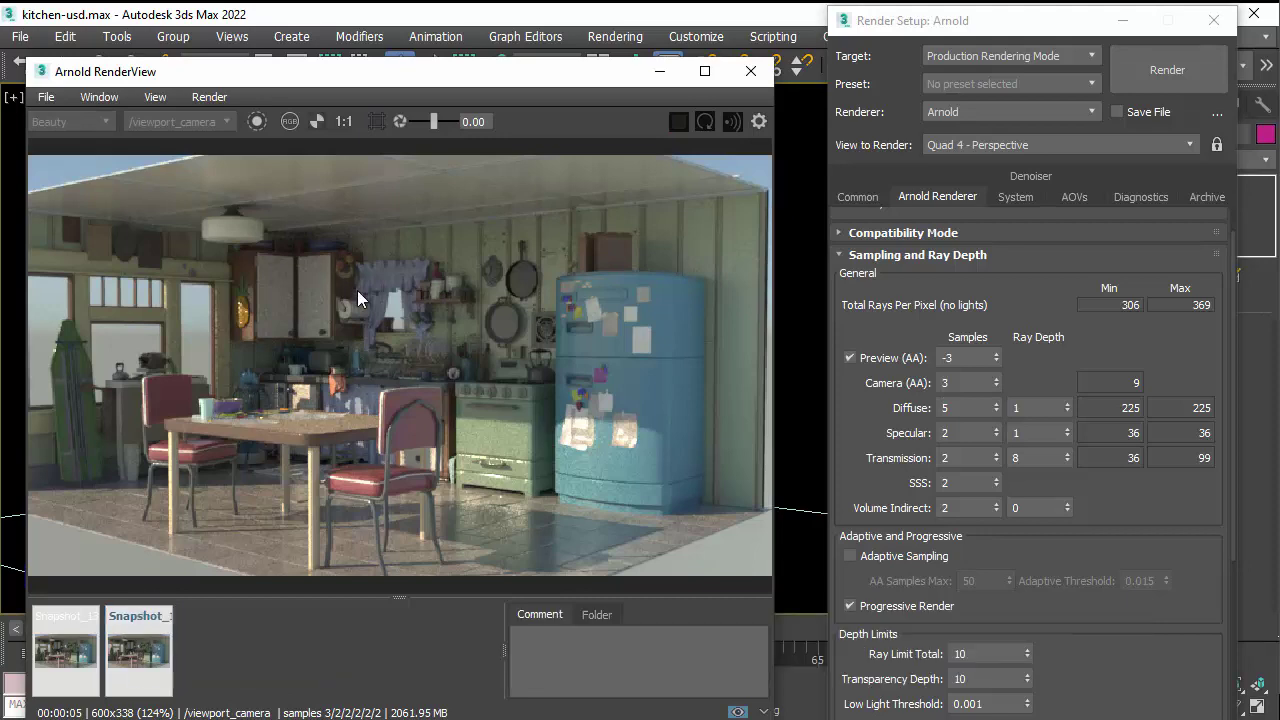
{"action": "scroll", "coordinate": [357, 290], "scroll_direction": "up", "scroll_amount": 2}
{"action": "left_click", "coordinate": [141, 665]}
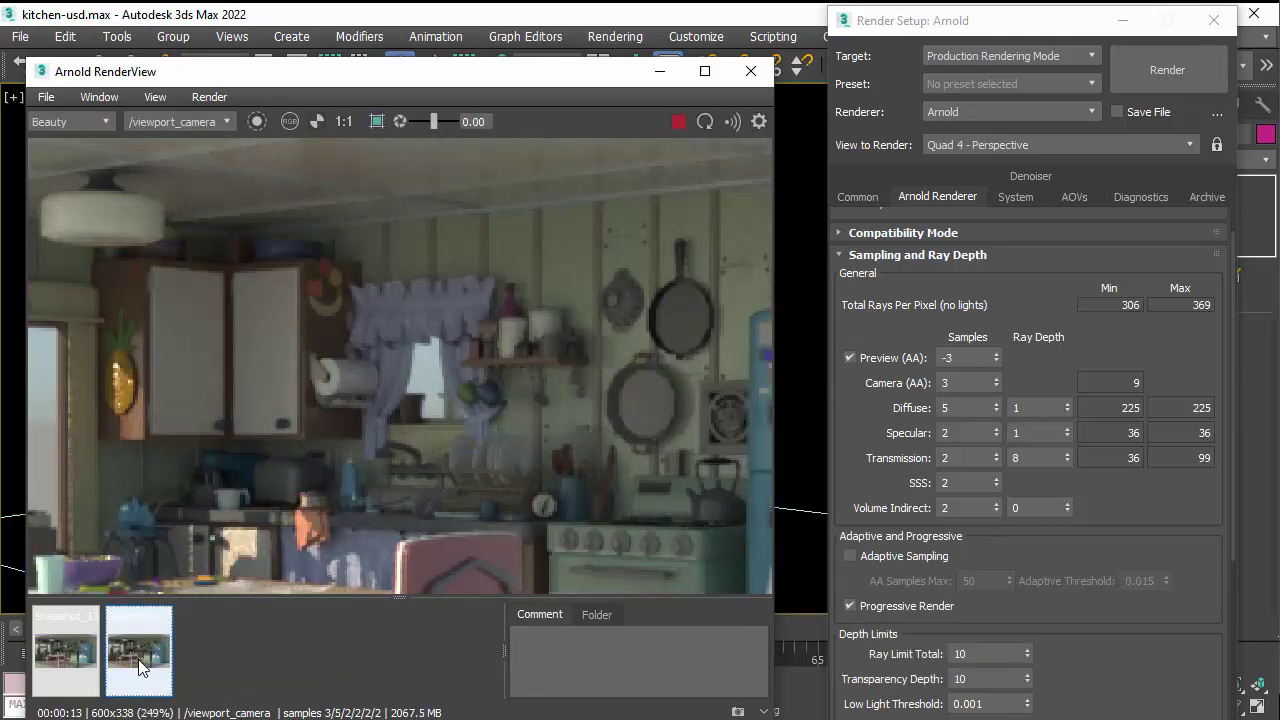
{"action": "left_click", "coordinate": [140, 655]}
{"action": "left_click", "coordinate": [140, 655]}
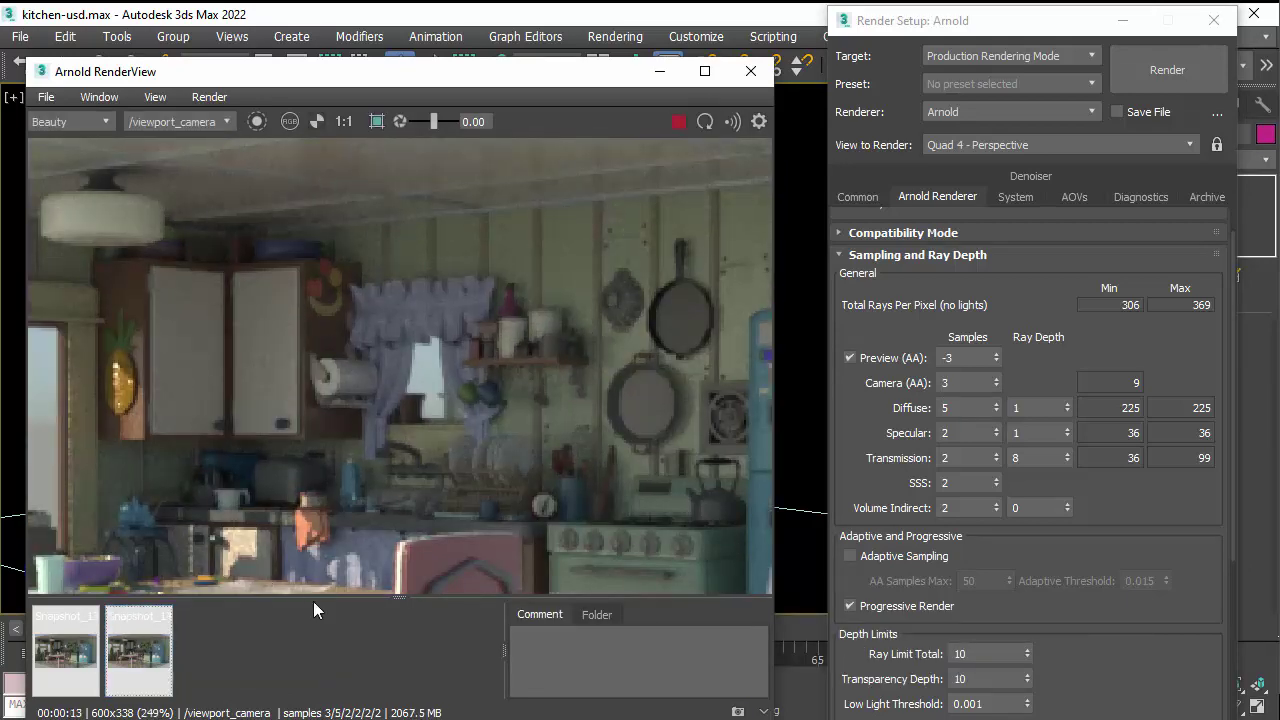
{"action": "scroll", "coordinate": [474, 446], "scroll_direction": "down", "scroll_amount": 2}
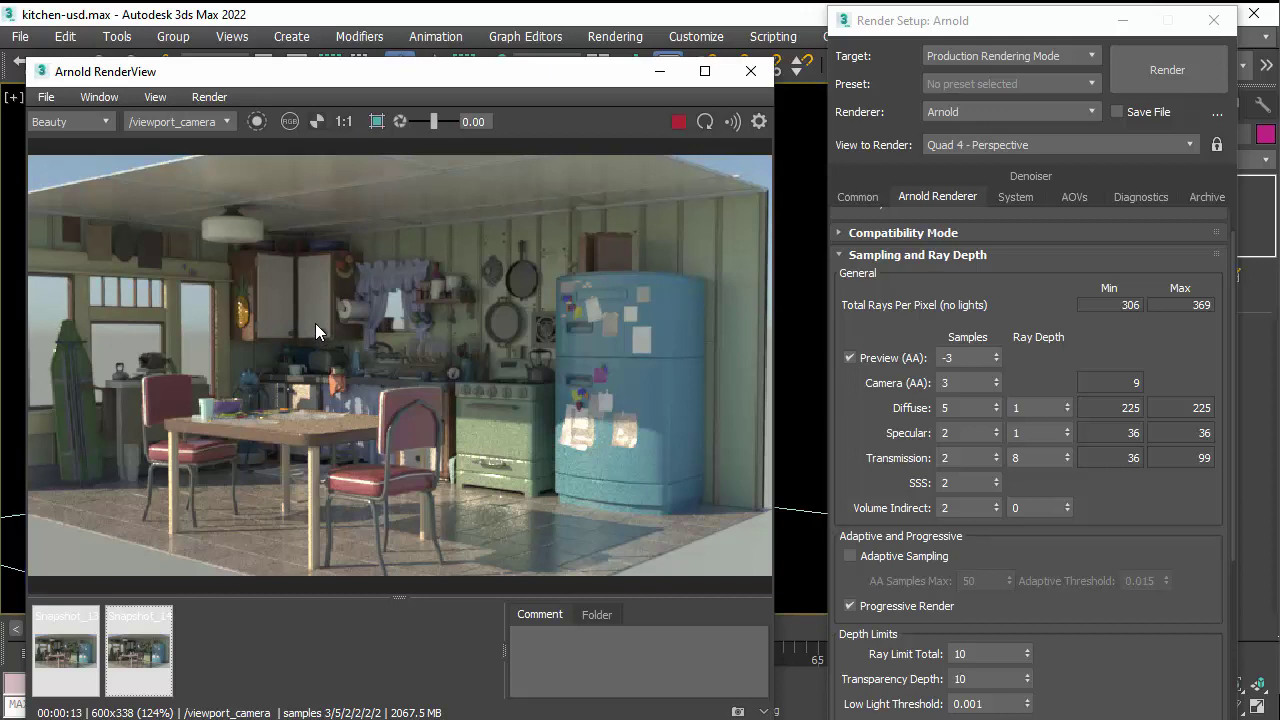
{"action": "left_click", "coordinate": [705, 121]}
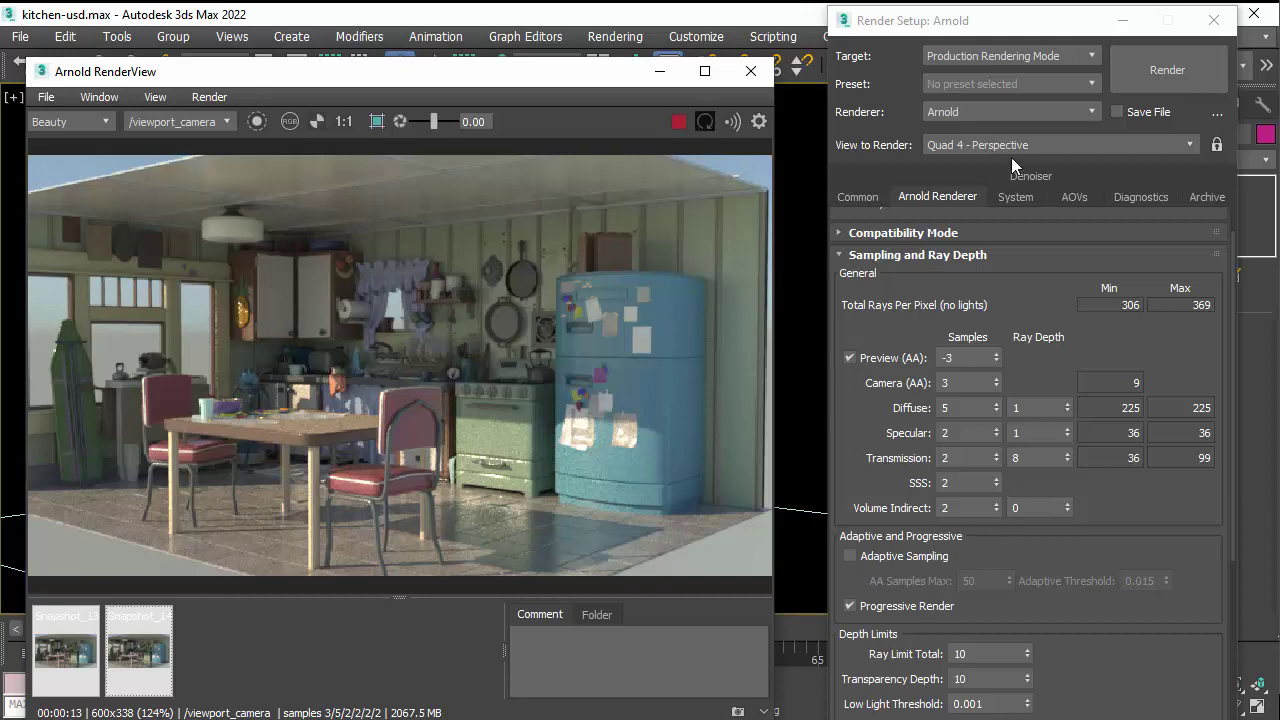
Add the indirect AOV from the direct/indirect group to the render's AOV outputs as an EXR file.
{"action": "left_click", "coordinate": [1073, 197]}
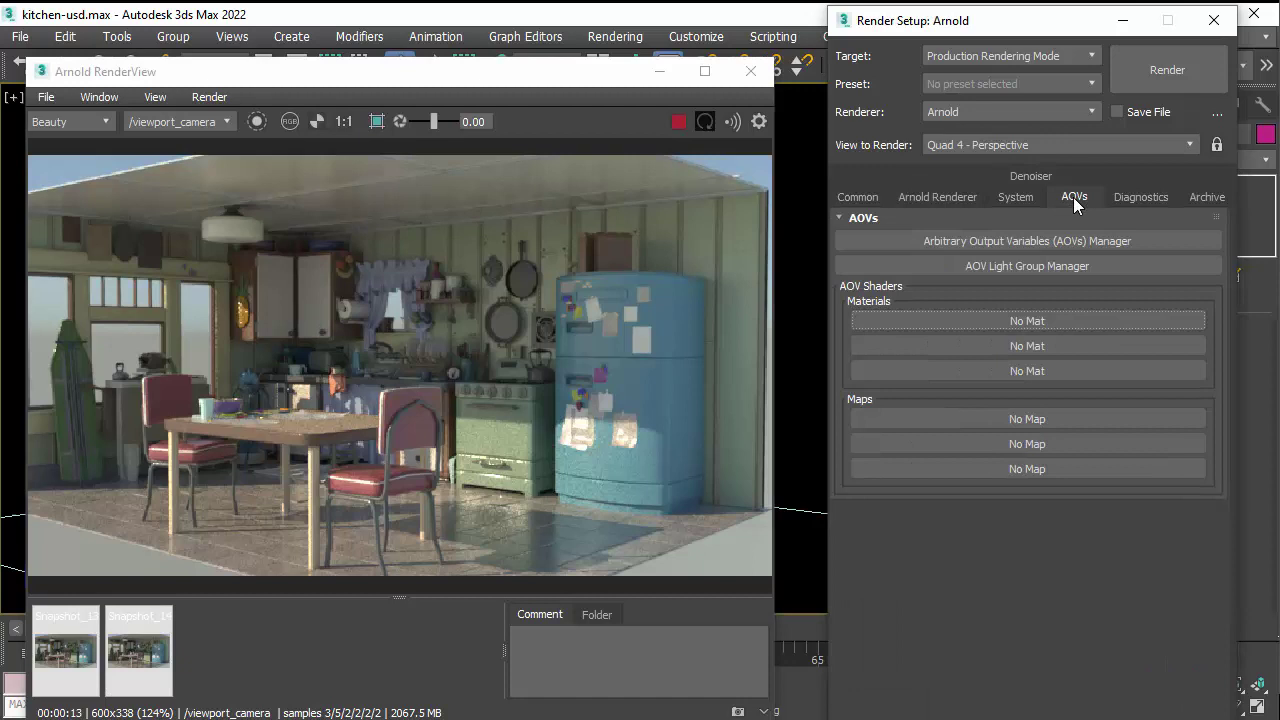
{"action": "left_click", "coordinate": [967, 242]}
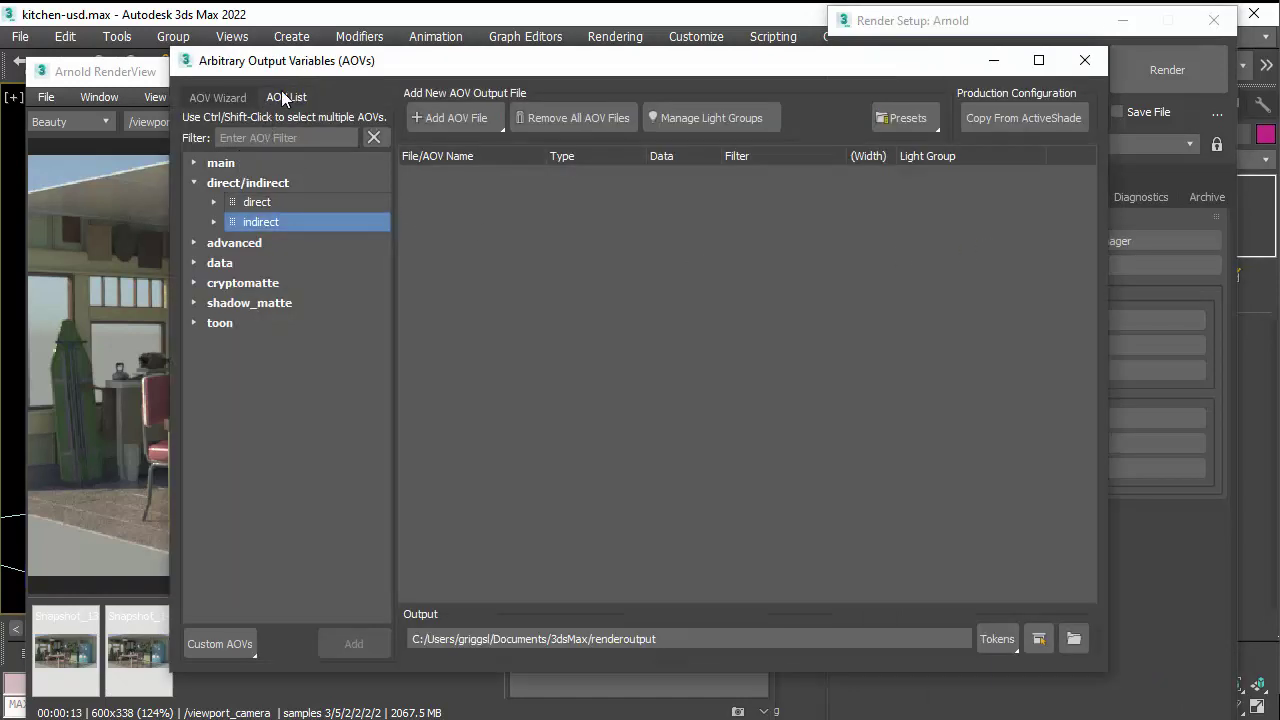
{"action": "left_click_drag", "start_coordinate": [261, 226], "coordinate": [552, 254]}
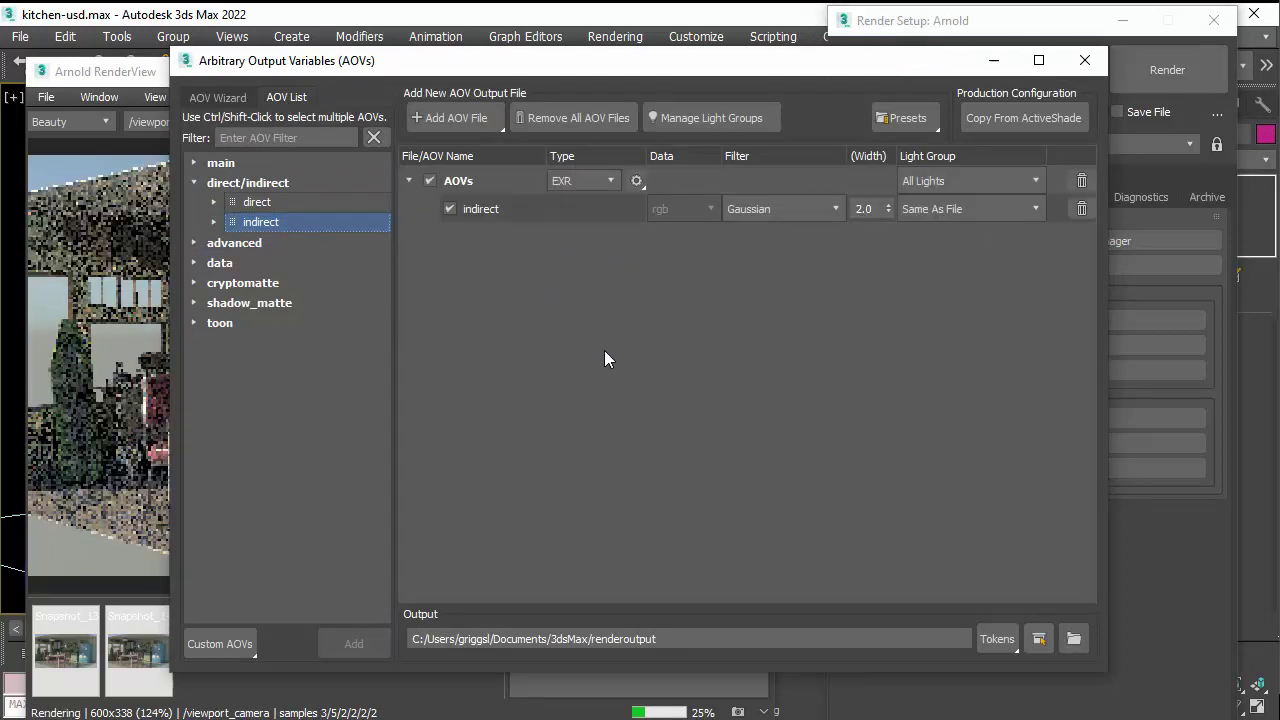
{"action": "key", "text": "Escape"}
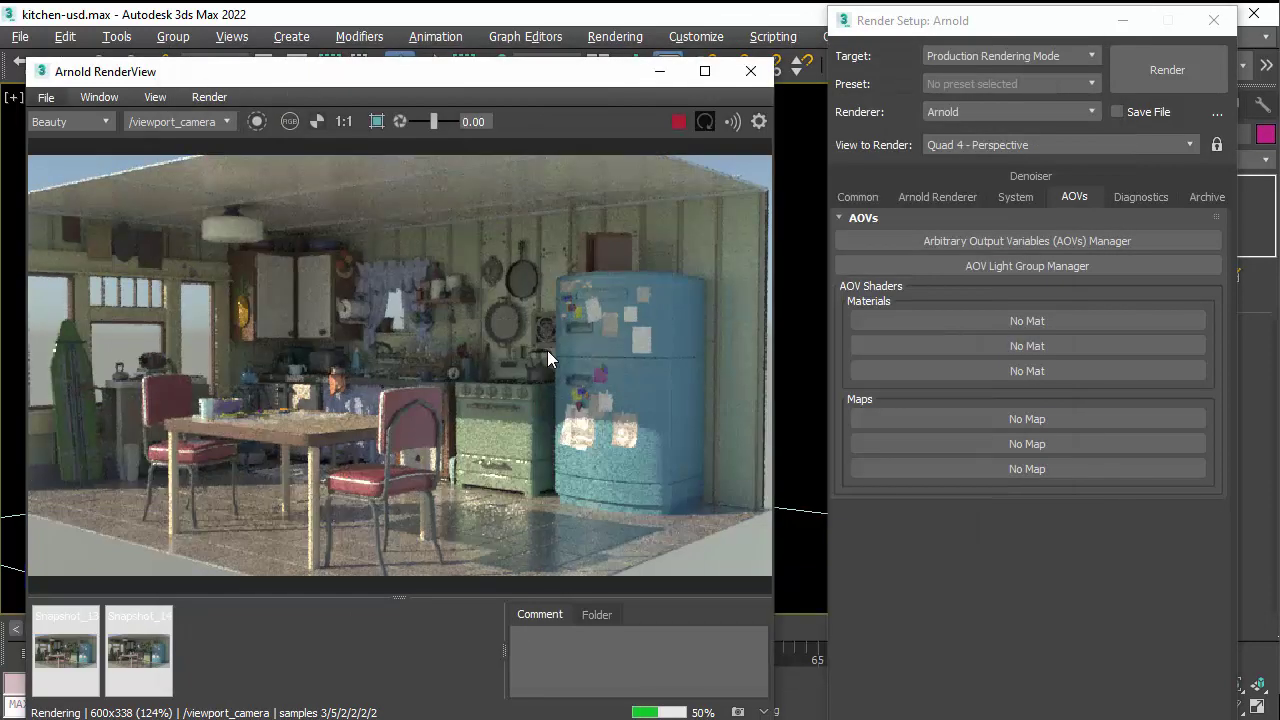
Display the indirect AOV in the render view and examine the noise around the cabinets and counter.
{"action": "left_click", "coordinate": [58, 125]}
{"action": "left_click", "coordinate": [85, 160]}
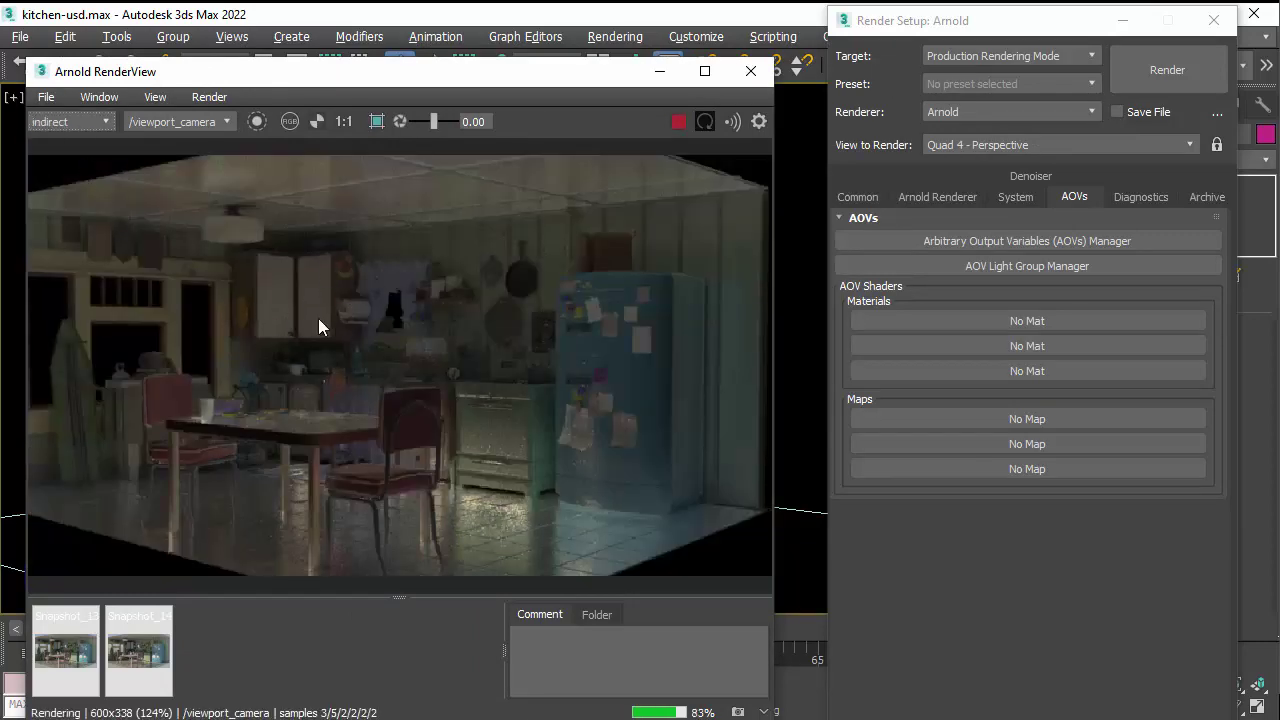
{"action": "scroll", "coordinate": [318, 318], "scroll_direction": "up", "scroll_amount": 3}
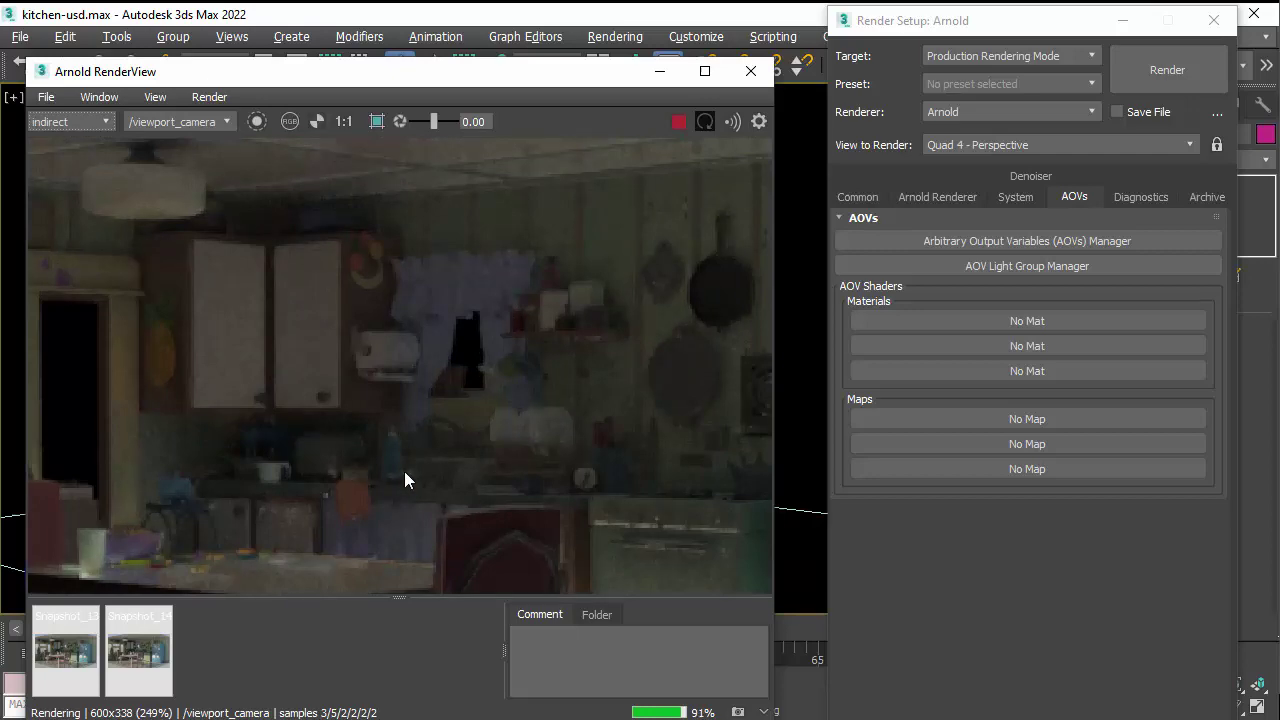
Set the Diffuse samples to 2 and turn off Progressive Render.
{"action": "left_click", "coordinate": [966, 197]}
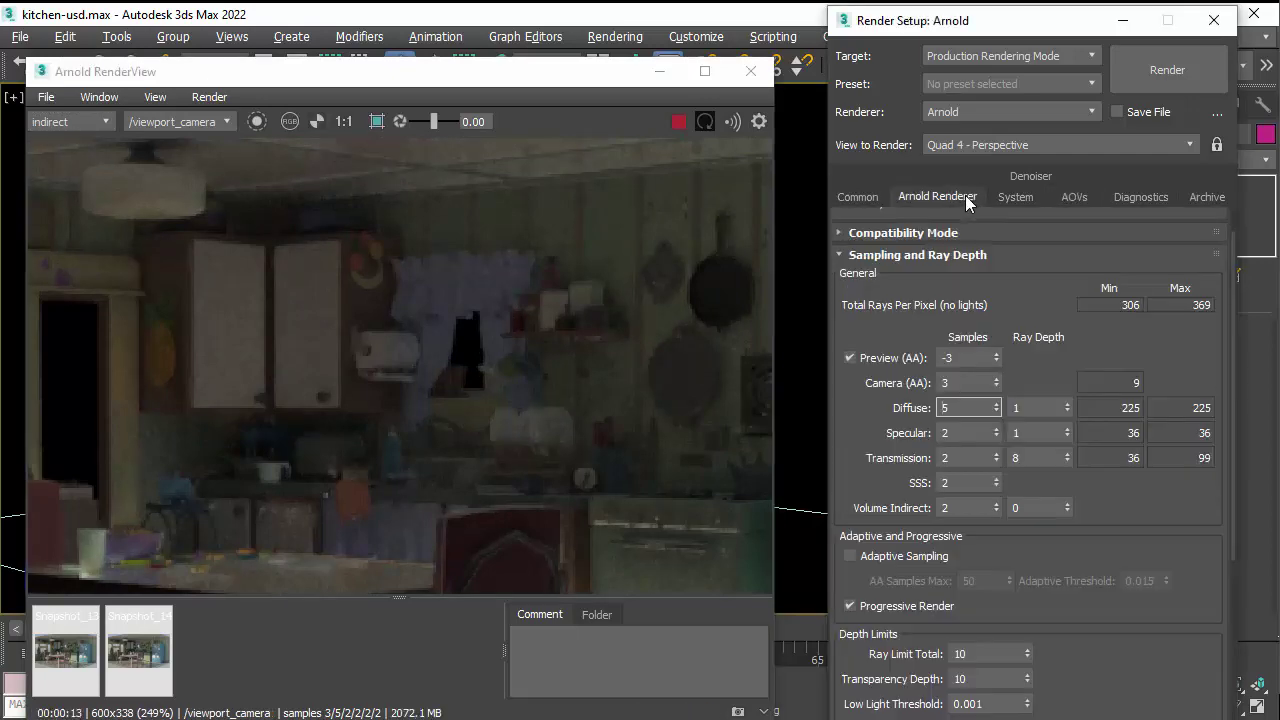
{"action": "double_click", "coordinate": [969, 408]}
{"action": "type", "text": "2"}
{"action": "key", "text": "Return"}
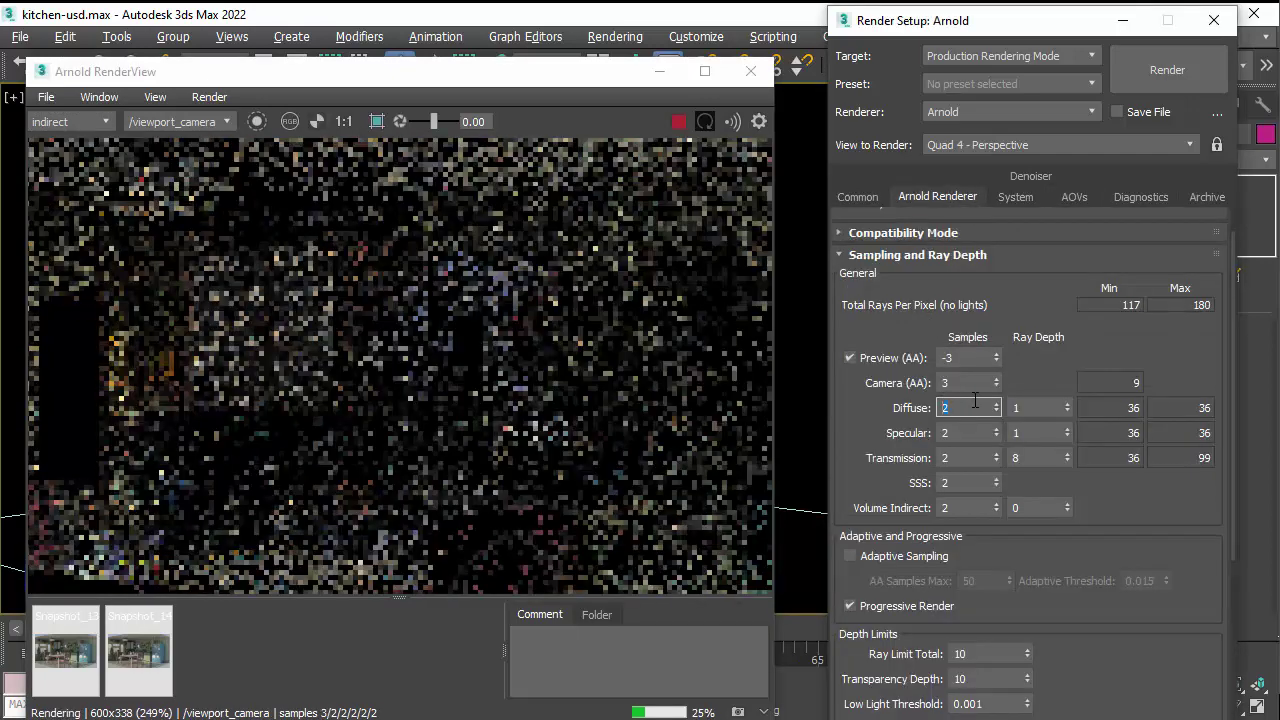
{"action": "left_click", "coordinate": [850, 605]}
Examine the whole indirect AOV render and switch the displayed output back to Beauty.
{"action": "scroll", "coordinate": [341, 372], "scroll_direction": "down", "scroll_amount": 2}
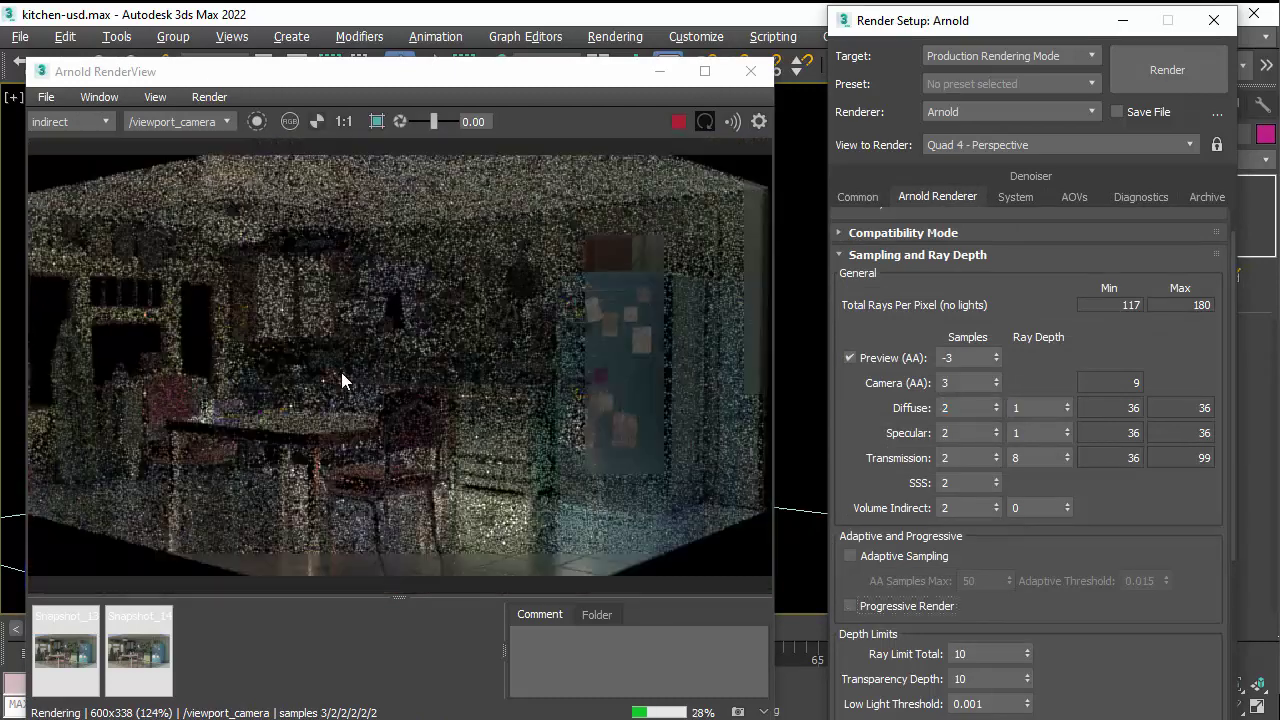
{"action": "left_click", "coordinate": [71, 122]}
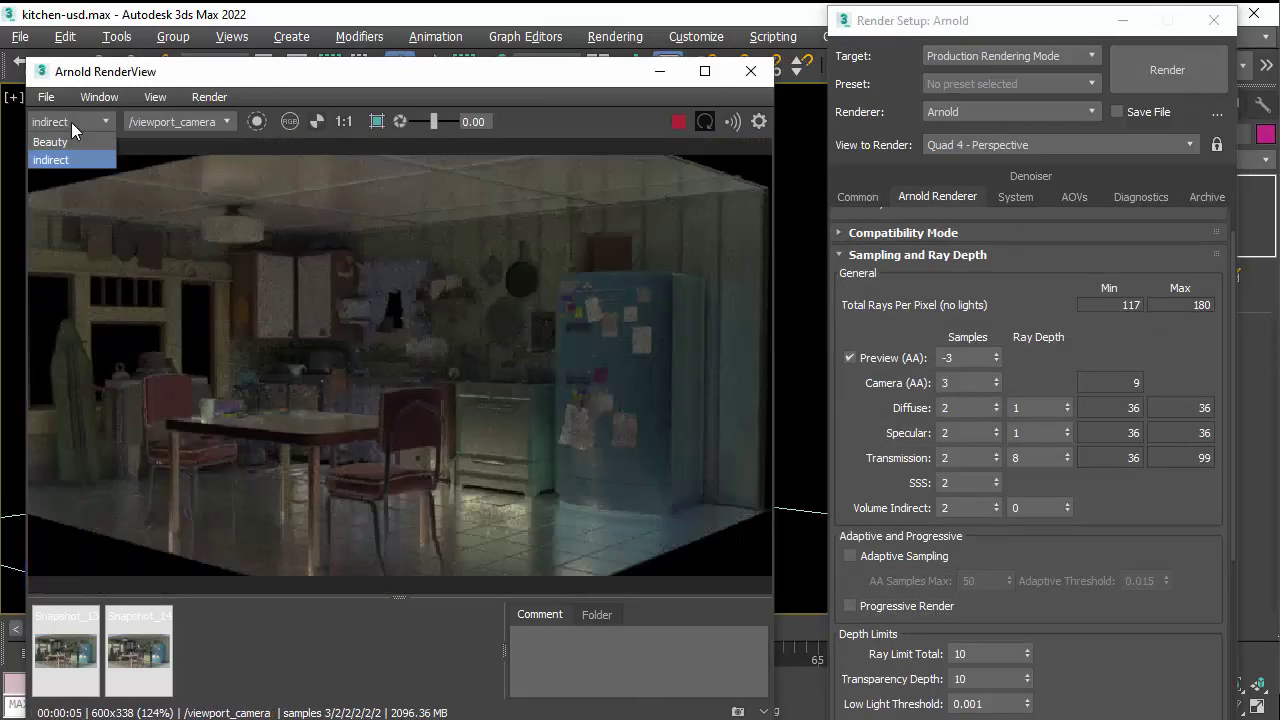
{"action": "left_click", "coordinate": [70, 145]}
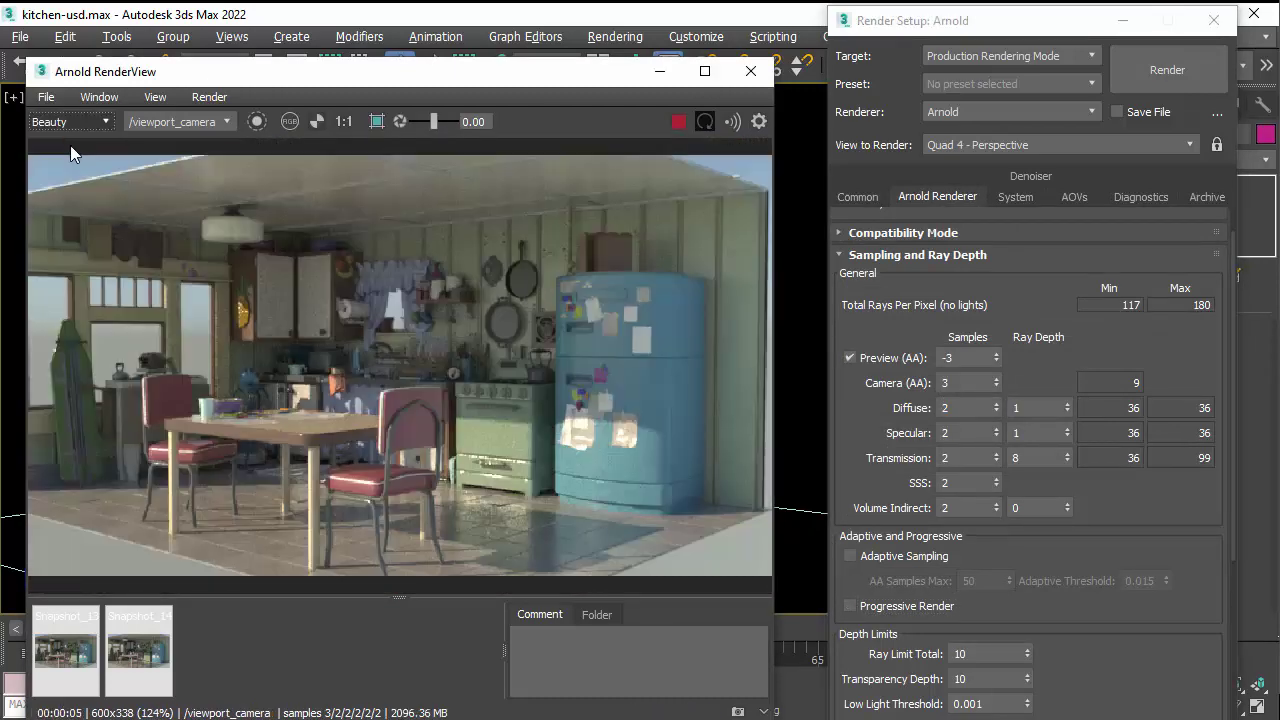
Set the Diffuse ray depth to 3 and let the kitchen render refresh.
{"action": "left_click", "coordinate": [1043, 409]}
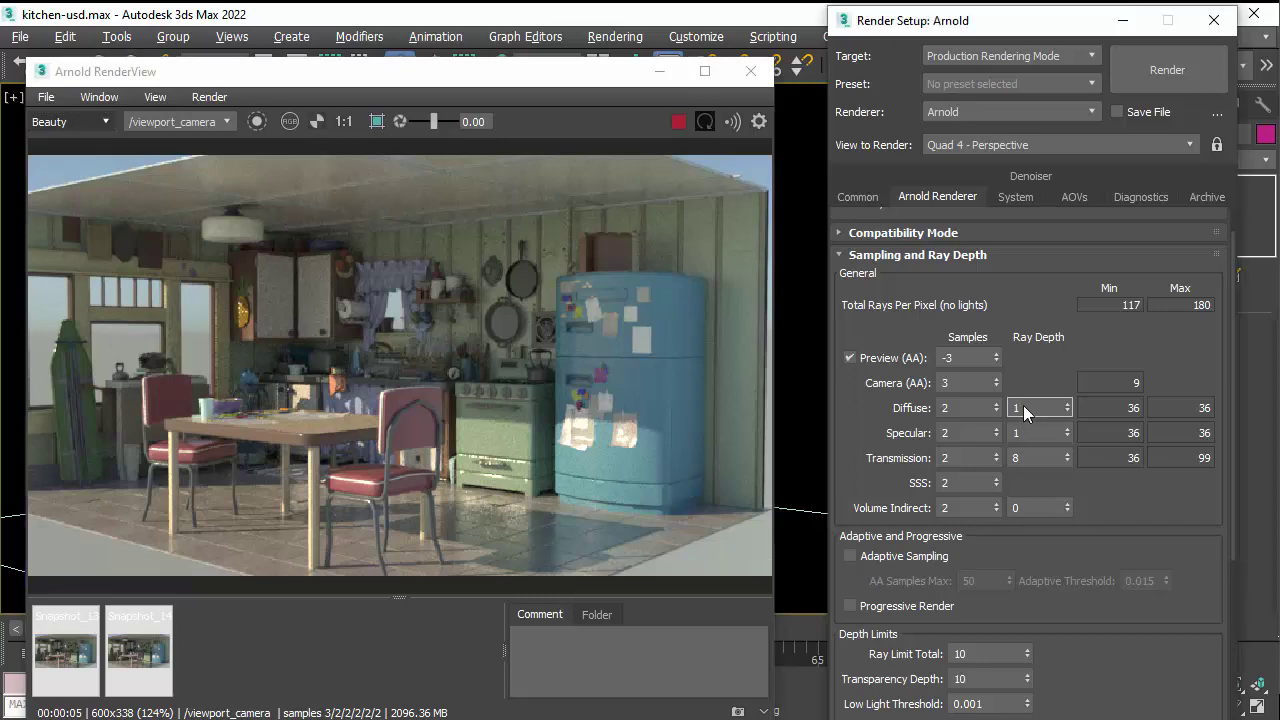
{"action": "type", "text": "3"}
{"action": "key", "text": "Return"}
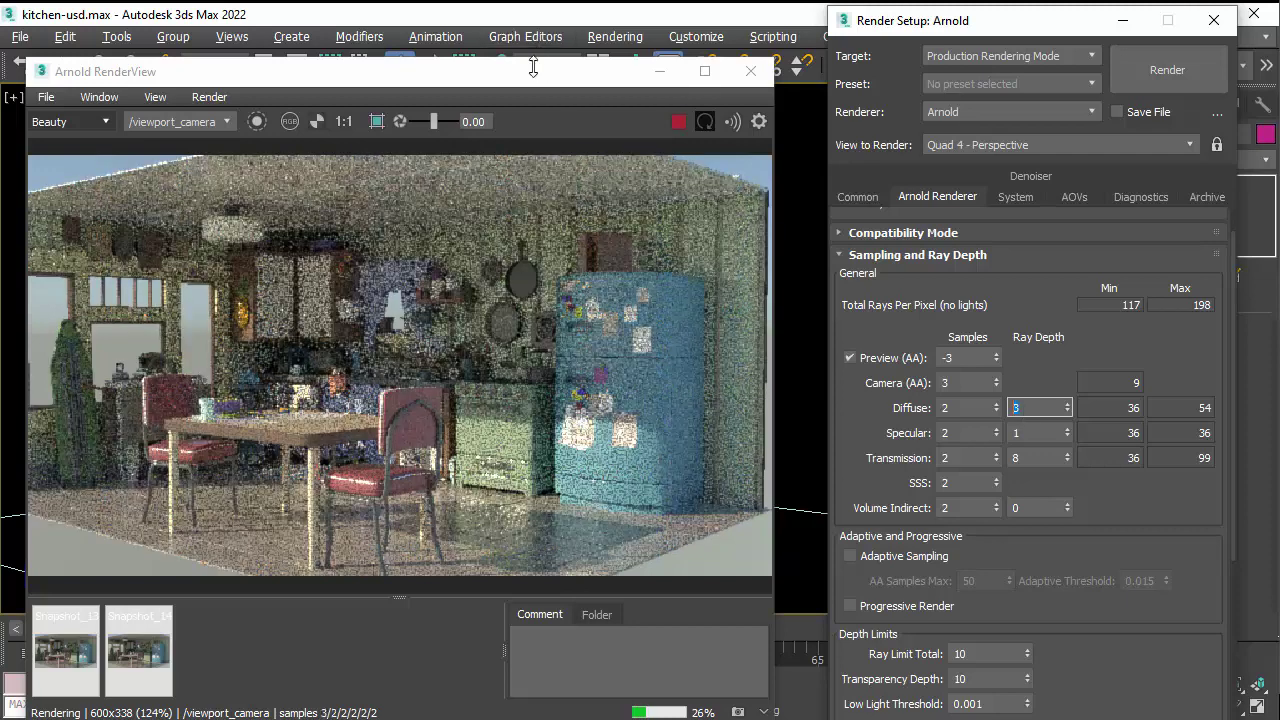
{"action": "left_click", "coordinate": [531, 101]}
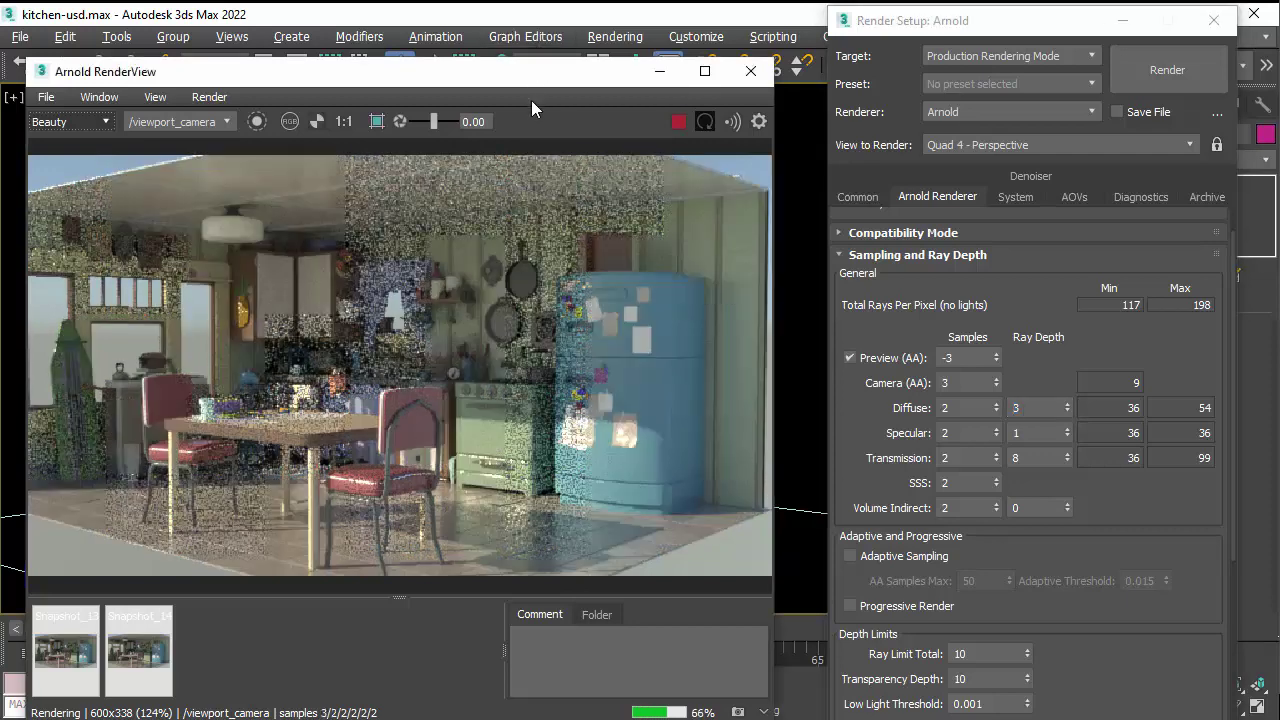
Toggle between the newest stored snapshot and the current render to compare the indirect lighting.
{"action": "left_click", "coordinate": [138, 651]}
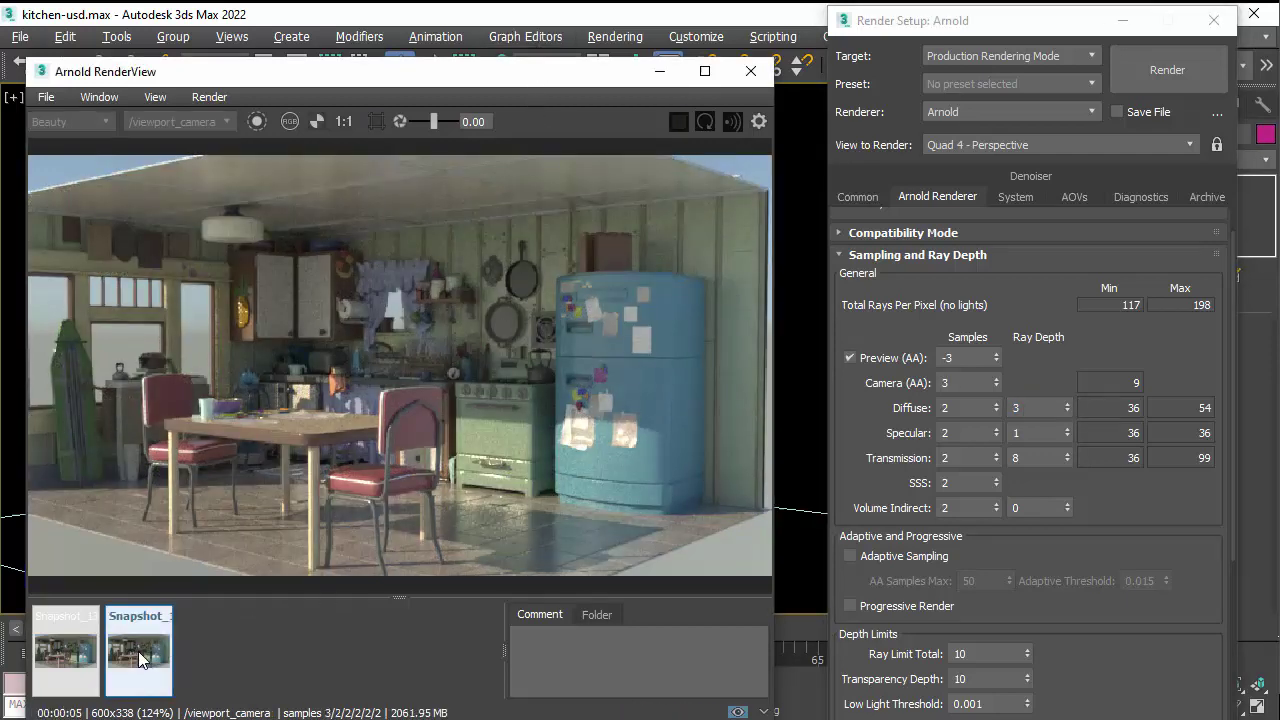
{"action": "left_click", "coordinate": [138, 651]}
{"action": "left_click", "coordinate": [138, 651]}
{"action": "left_click", "coordinate": [138, 651]}
{"action": "left_click", "coordinate": [138, 651]}
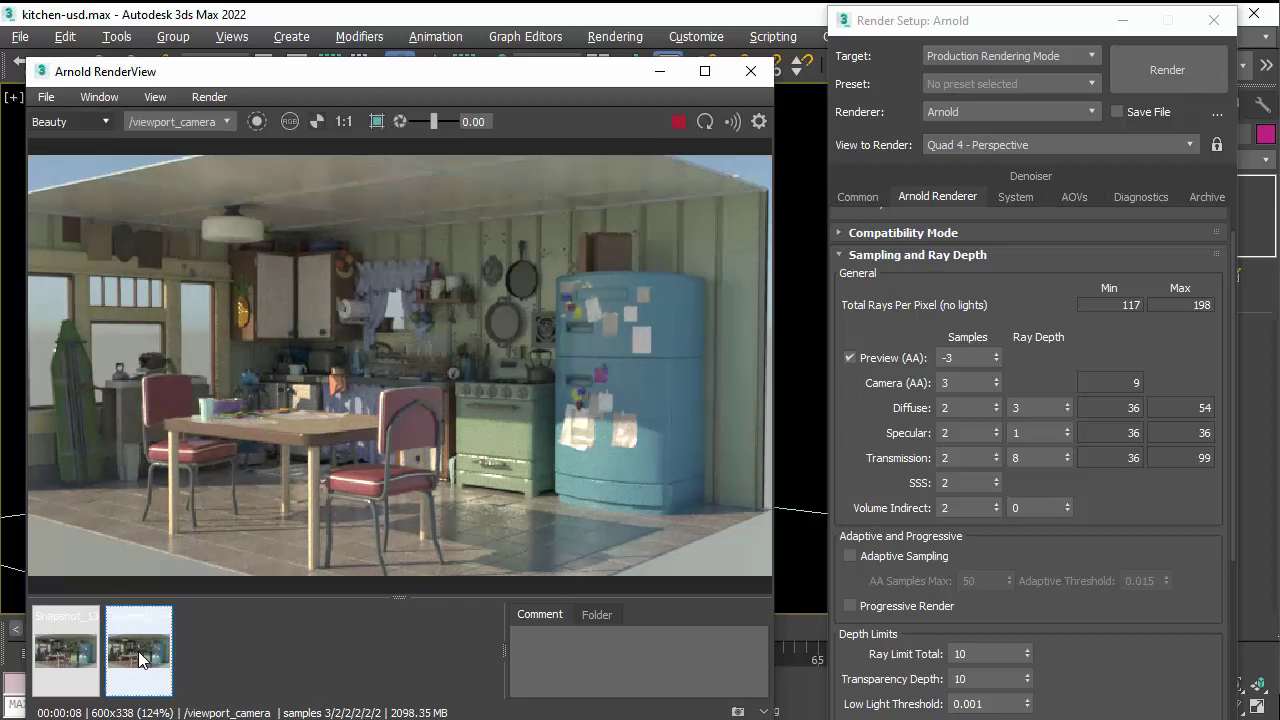
Set the Diffuse ray depth to 1.
{"action": "left_click", "coordinate": [1034, 408]}
{"action": "double_click", "coordinate": [1034, 408]}
{"action": "type", "text": "1"}
{"action": "key", "text": "Return"}
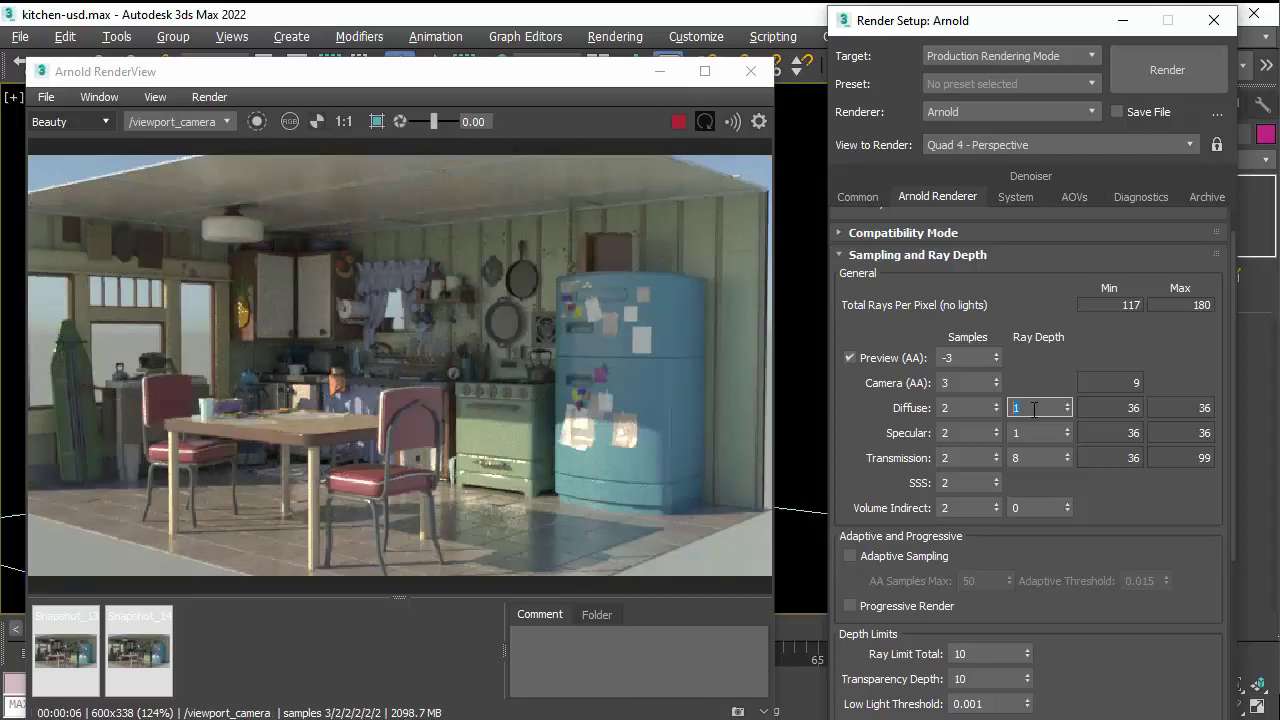
Add a Denoiser Noice imager to the Beauty render.
{"action": "left_click", "coordinate": [759, 121]}
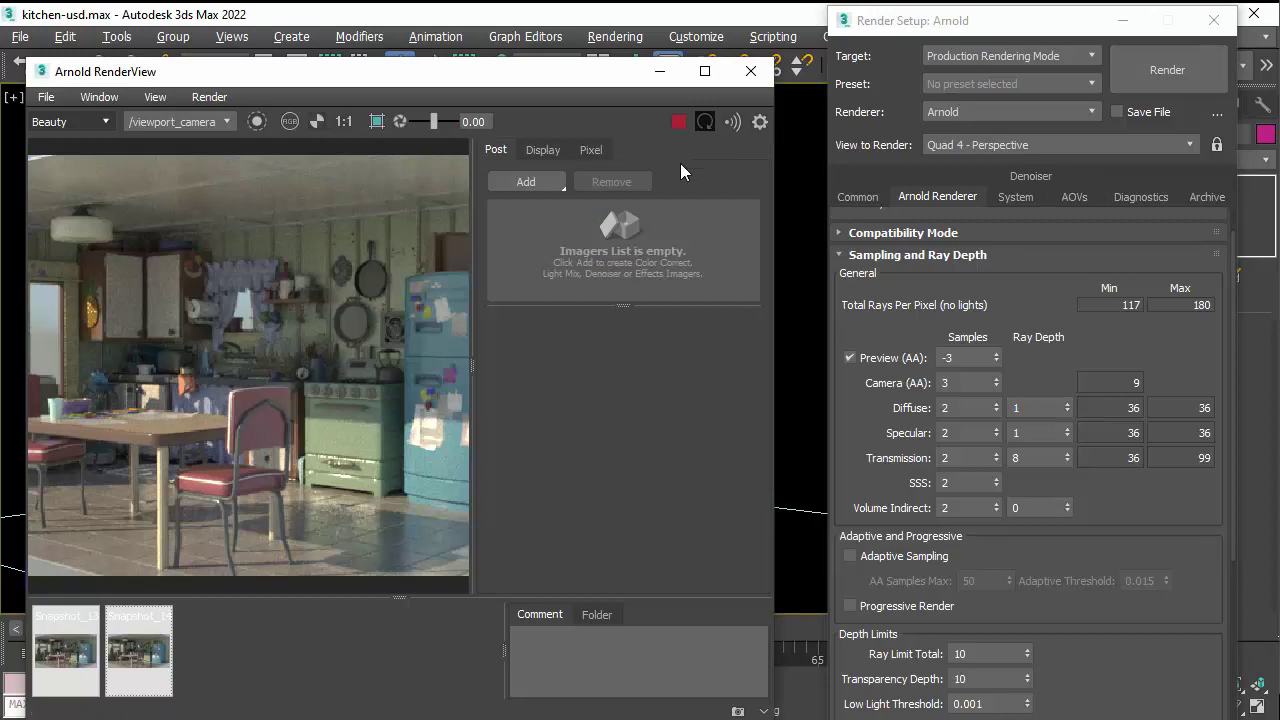
{"action": "left_click", "coordinate": [538, 180]}
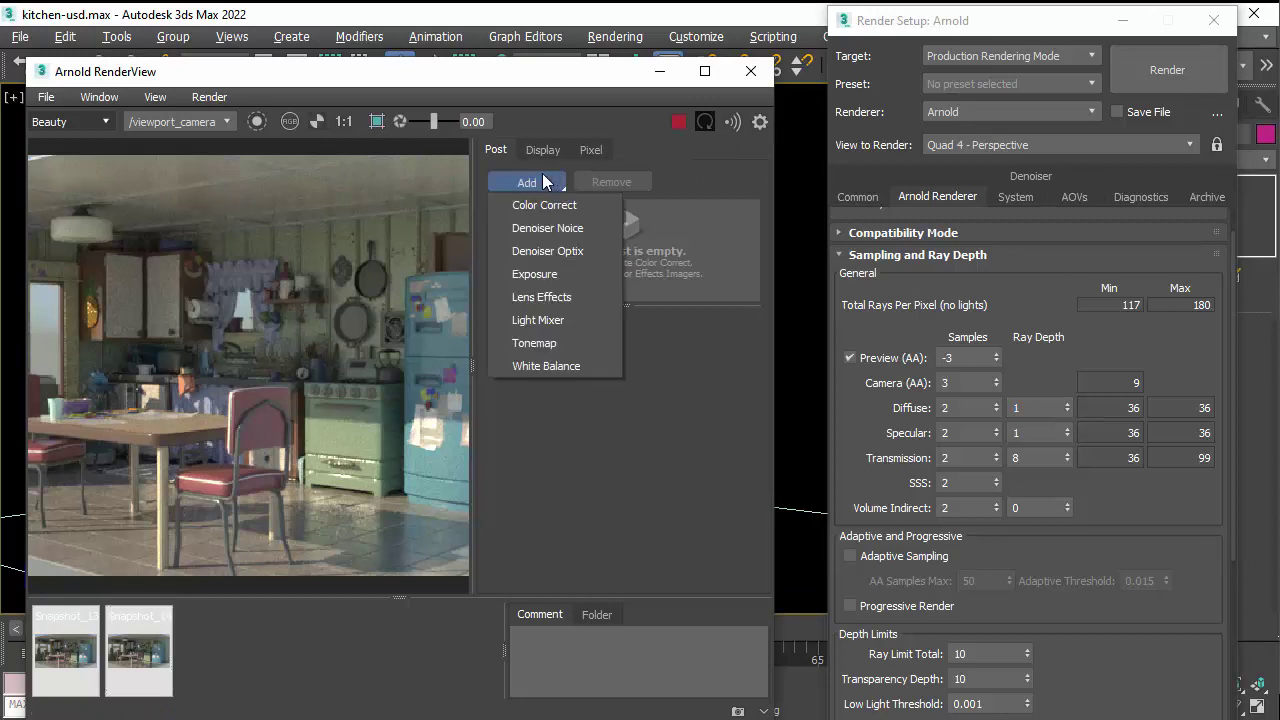
{"action": "left_click", "coordinate": [557, 236]}
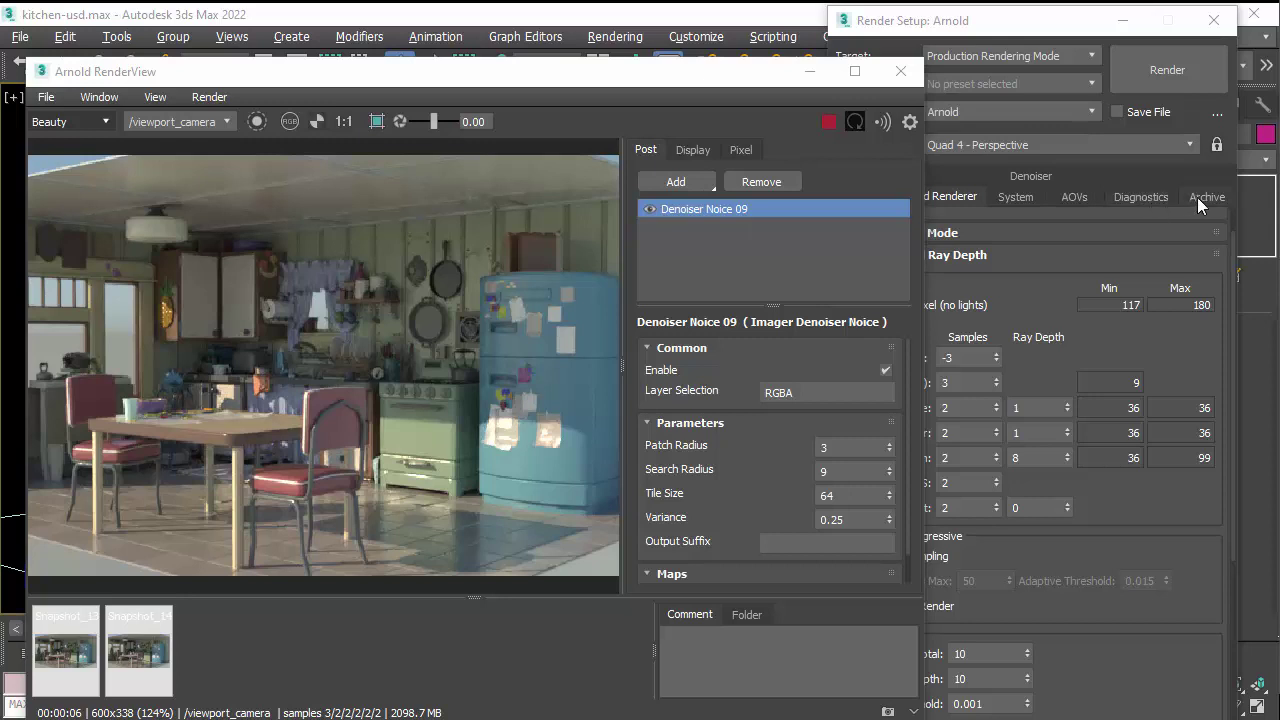
Review the Arnold Denoiser options in Render Setup and inspect the Noice-denoised kitchen render up close.
{"action": "left_click", "coordinate": [1137, 177]}
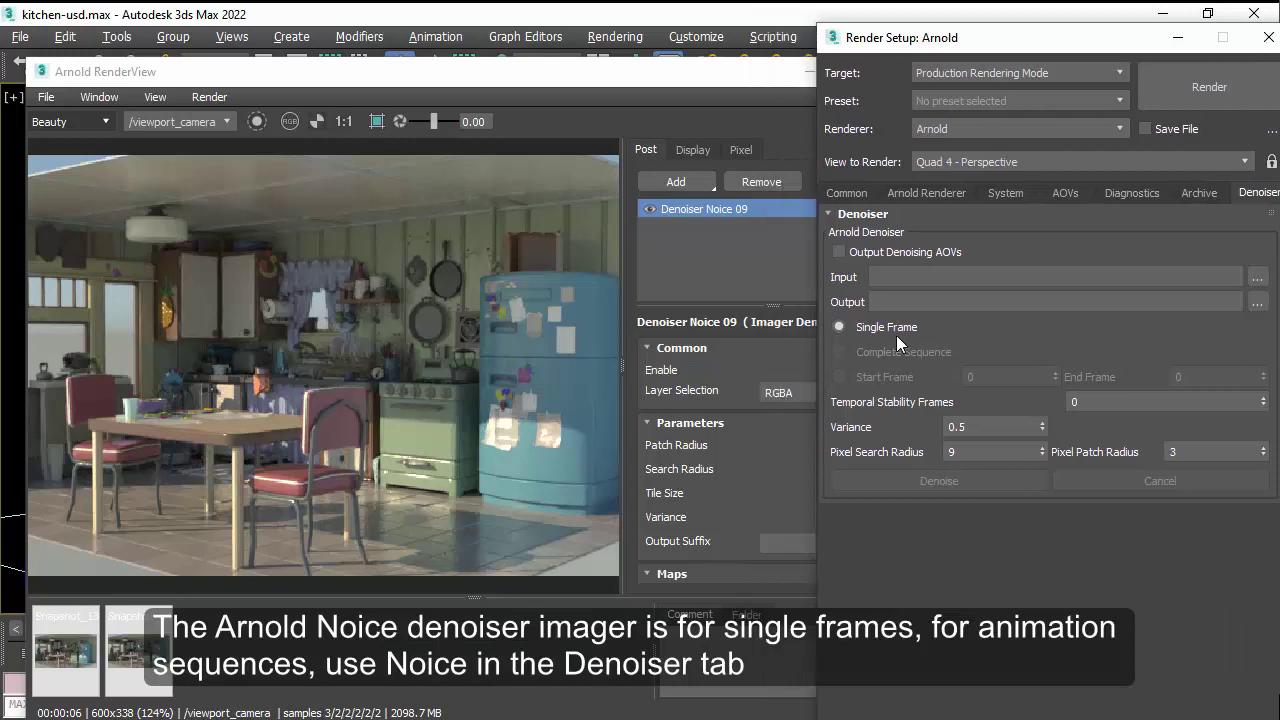
{"action": "left_click", "coordinate": [735, 112]}
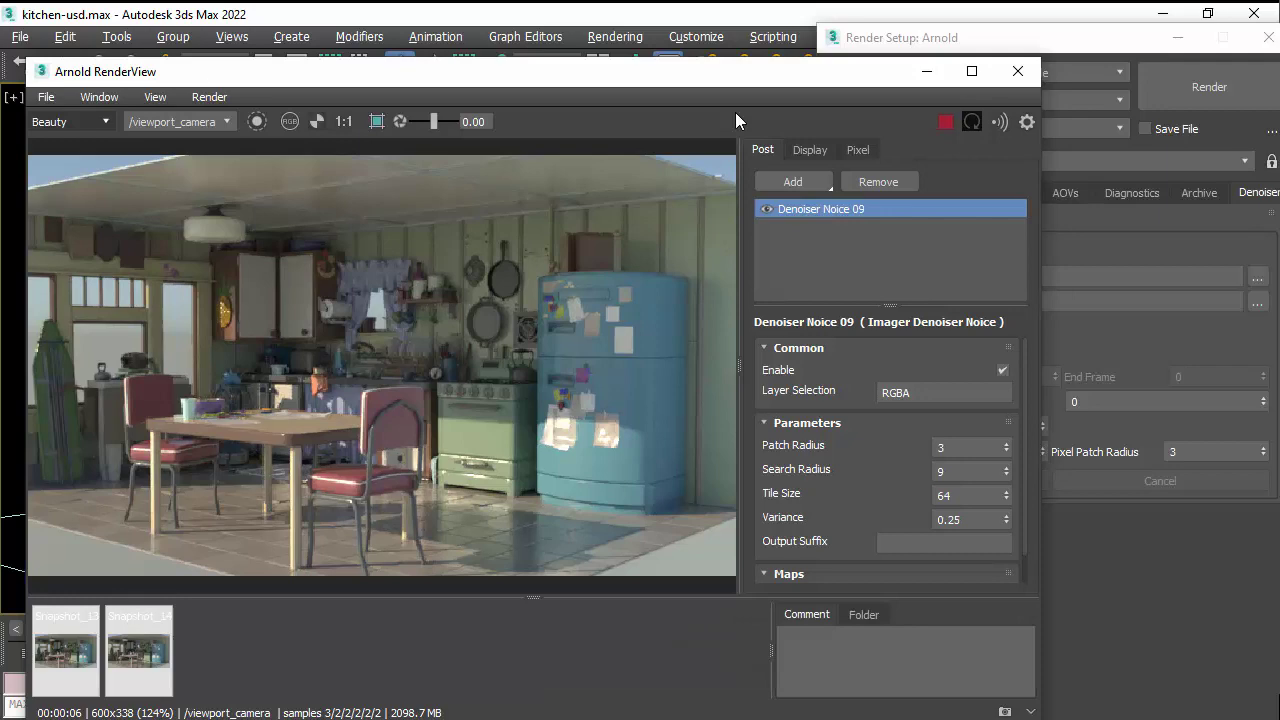
{"action": "scroll", "coordinate": [380, 337], "scroll_direction": "up", "scroll_amount": 3}
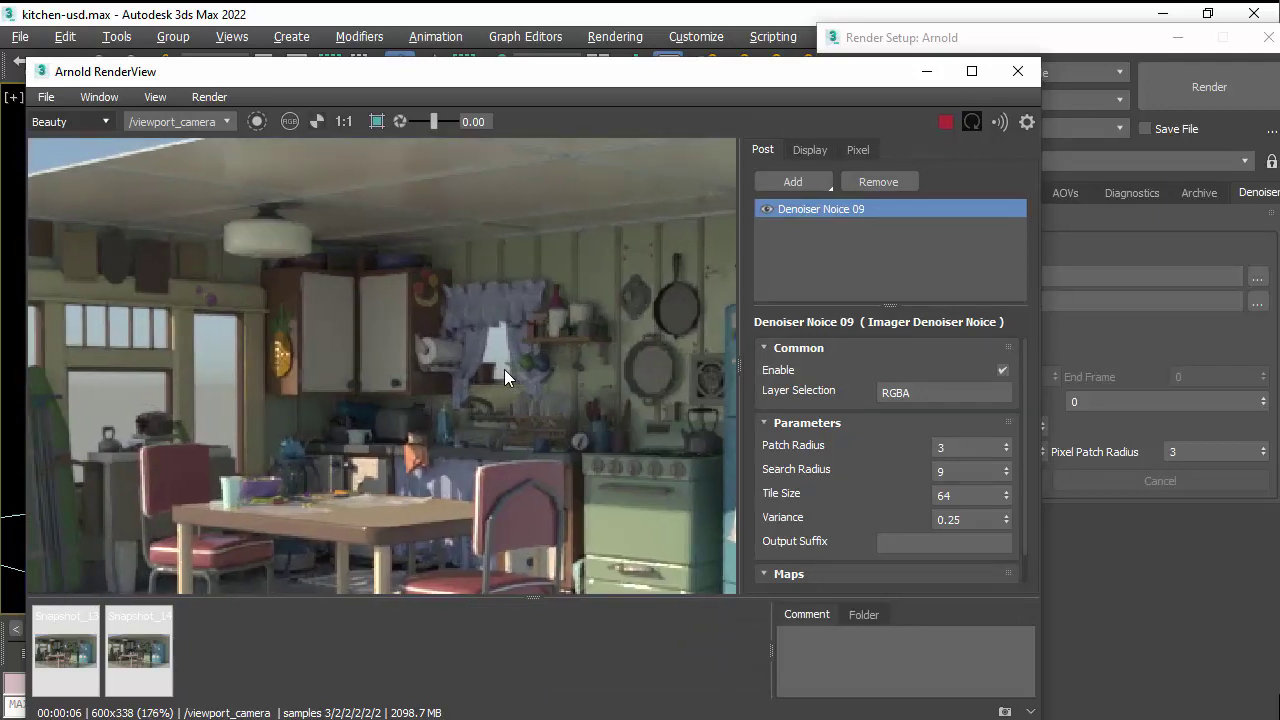
{"action": "scroll", "coordinate": [446, 322], "scroll_direction": "down", "scroll_amount": 3}
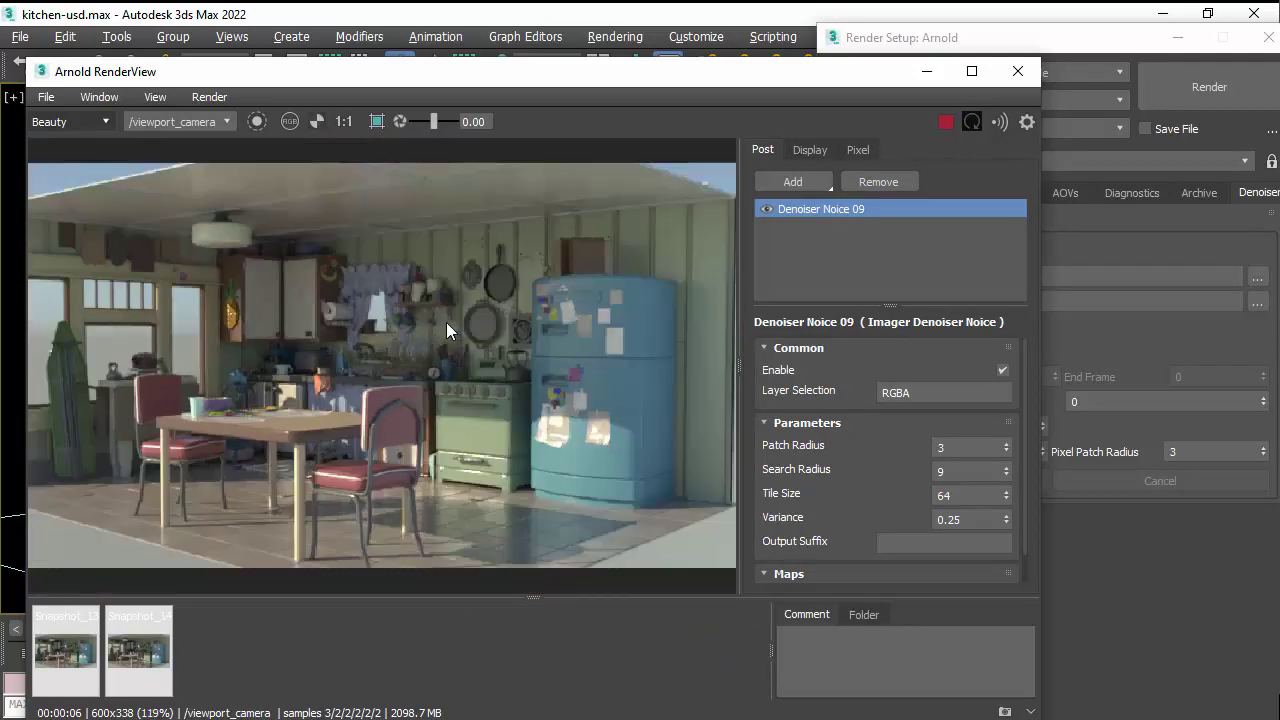
Switch to the browser and skim the Imager Arnold Denoiser page of the Arnold for 3ds Max user guide.
{"action": "key", "text": "alt+Tab"}
{"action": "left_click", "coordinate": [481, 378]}
{"action": "scroll", "coordinate": [481, 378], "scroll_direction": "down", "scroll_amount": 20}
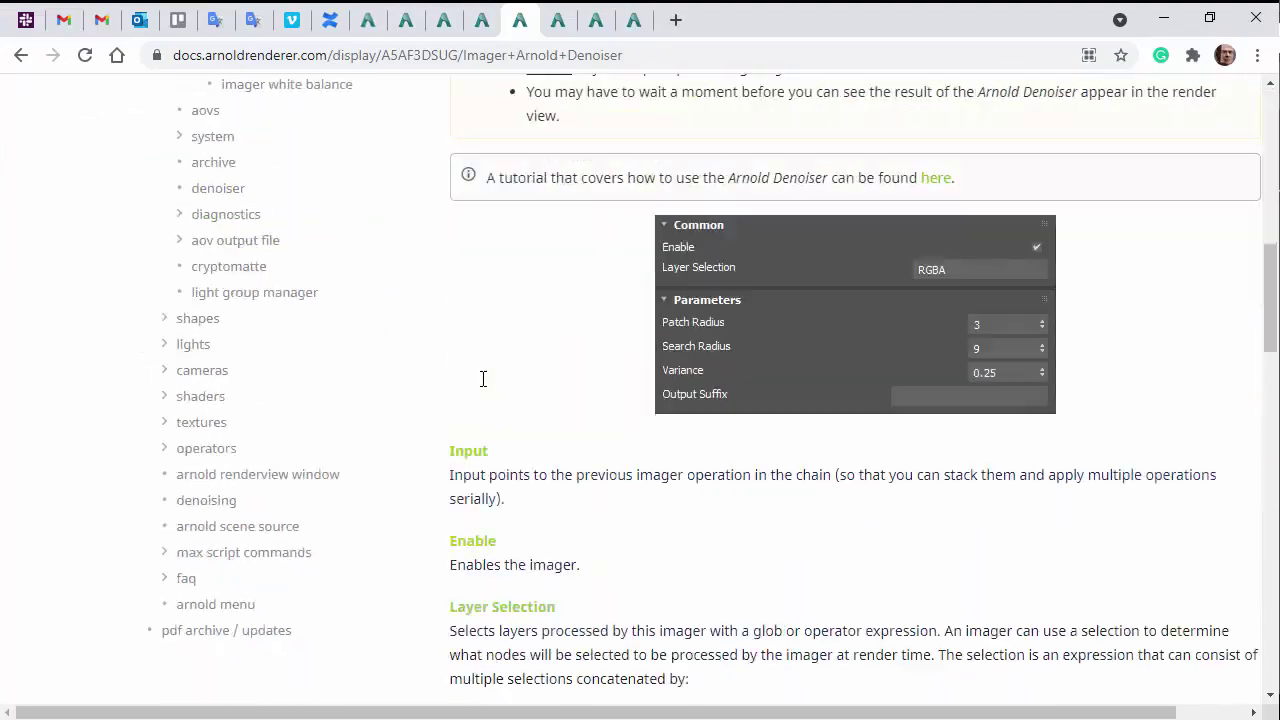
{"action": "scroll", "coordinate": [481, 378], "scroll_direction": "up", "scroll_amount": 20}
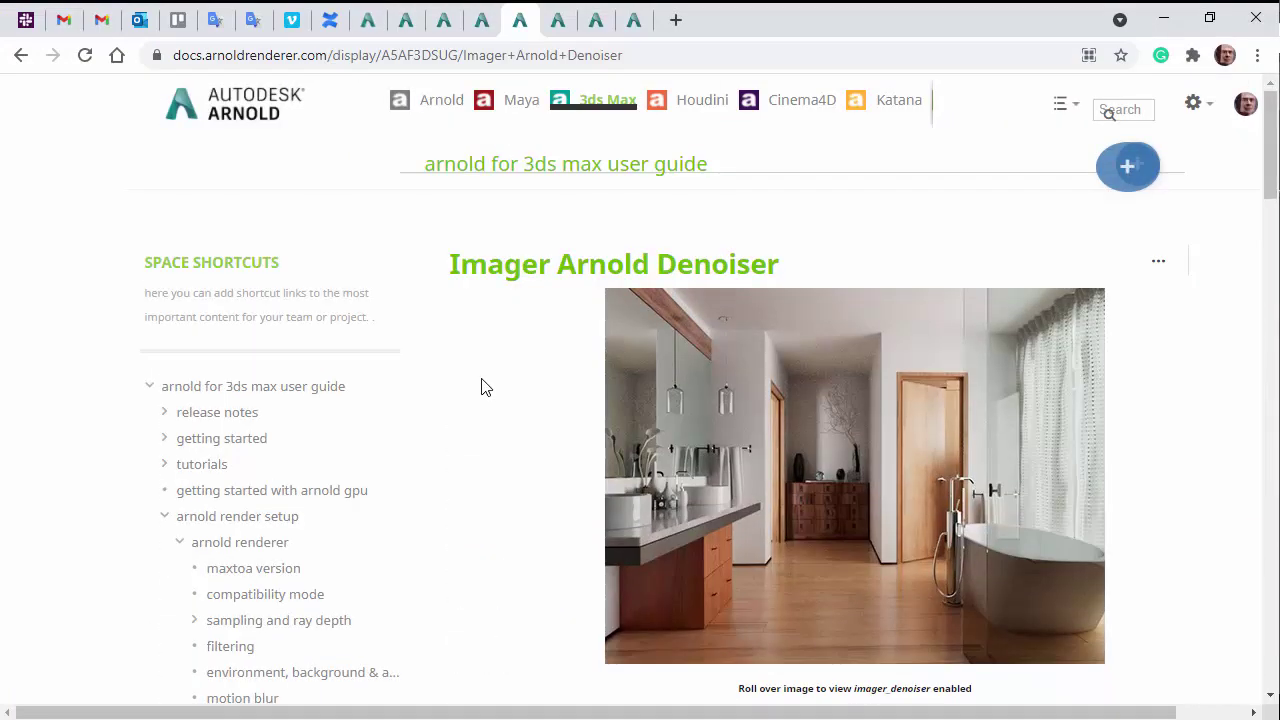
Bring up the already open Denoising a Room Interior tutorial and skim its introduction on reducing indirect noise.
{"action": "key", "text": "ctrl+Tab"}
{"action": "key", "text": "ctrl+Tab"}
{"action": "key", "text": "ctrl+Tab"}
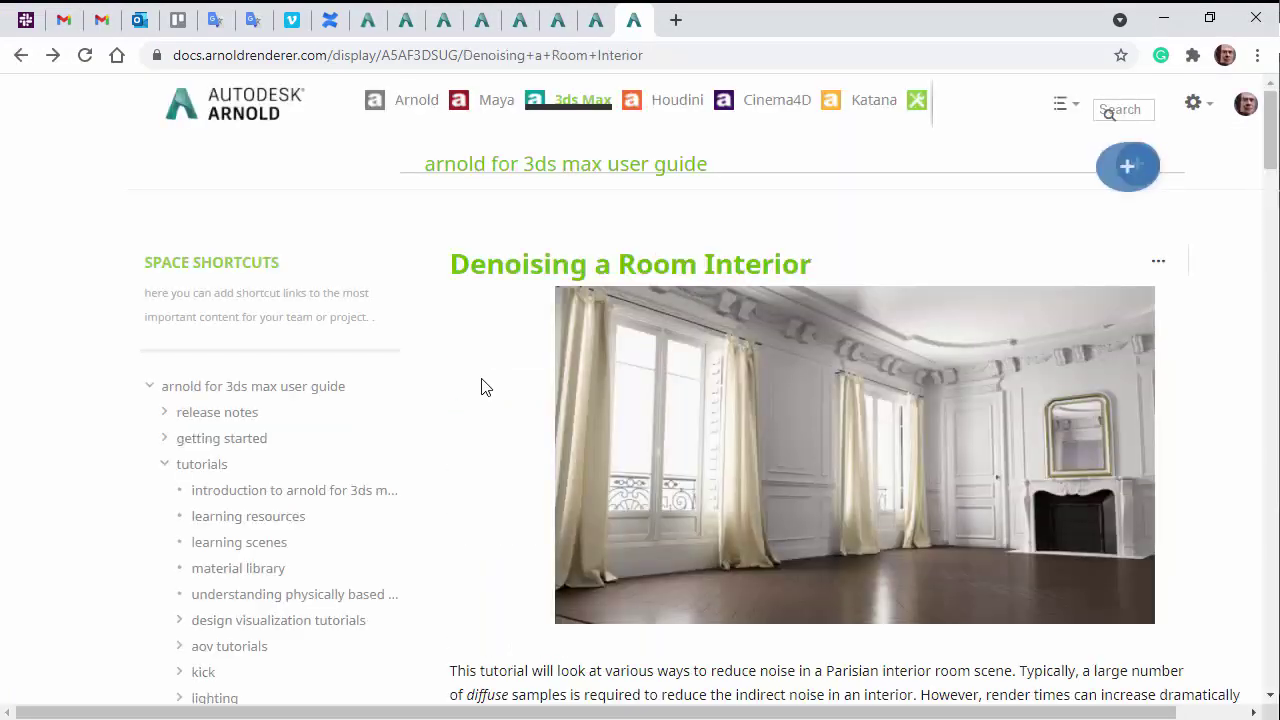
{"action": "scroll", "coordinate": [487, 412], "scroll_direction": "down", "scroll_amount": 2}
{"action": "scroll", "coordinate": [486, 411], "scroll_direction": "up", "scroll_amount": 1}
{"action": "scroll", "coordinate": [487, 408], "scroll_direction": "down", "scroll_amount": 12}
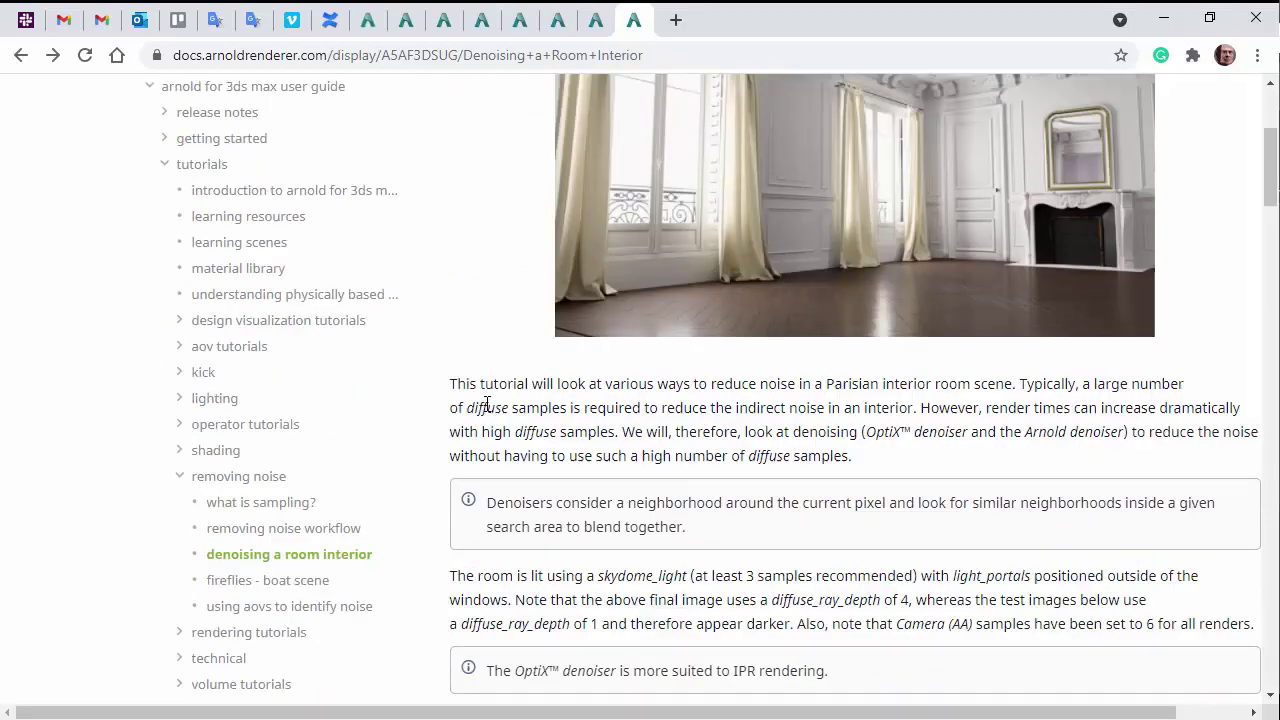
{"action": "scroll", "coordinate": [487, 404], "scroll_direction": "up", "scroll_amount": 13}
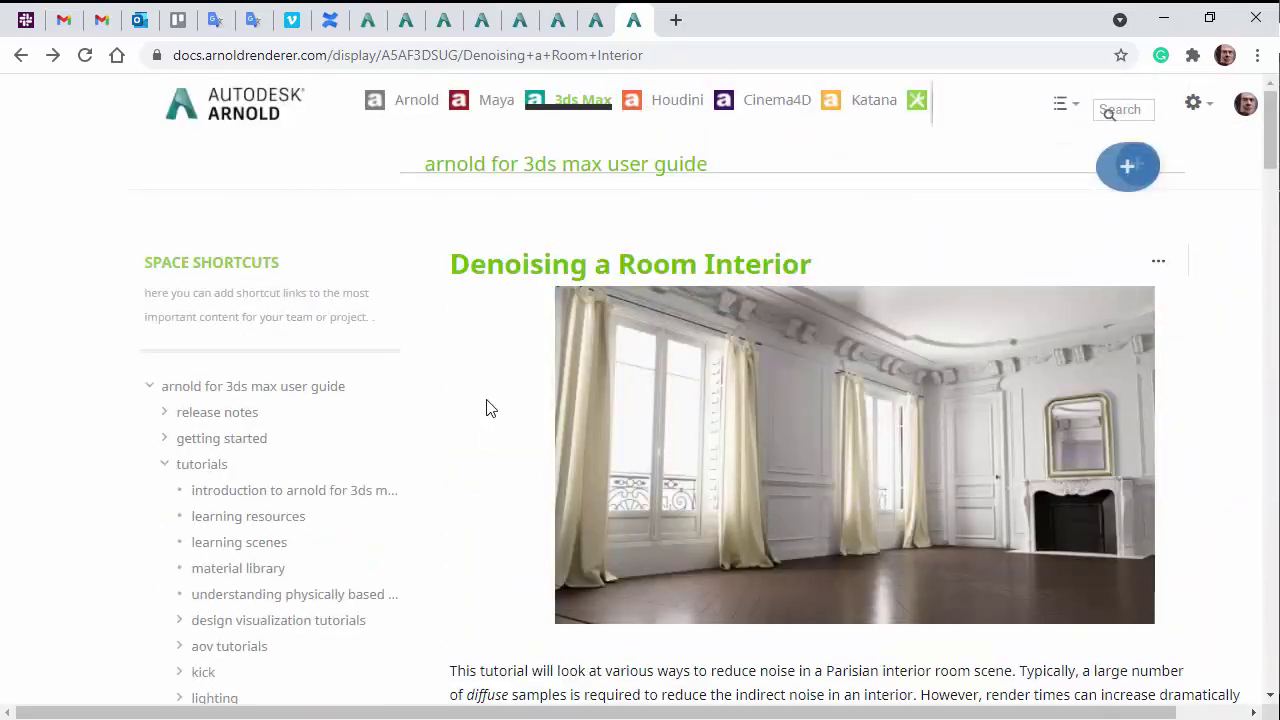